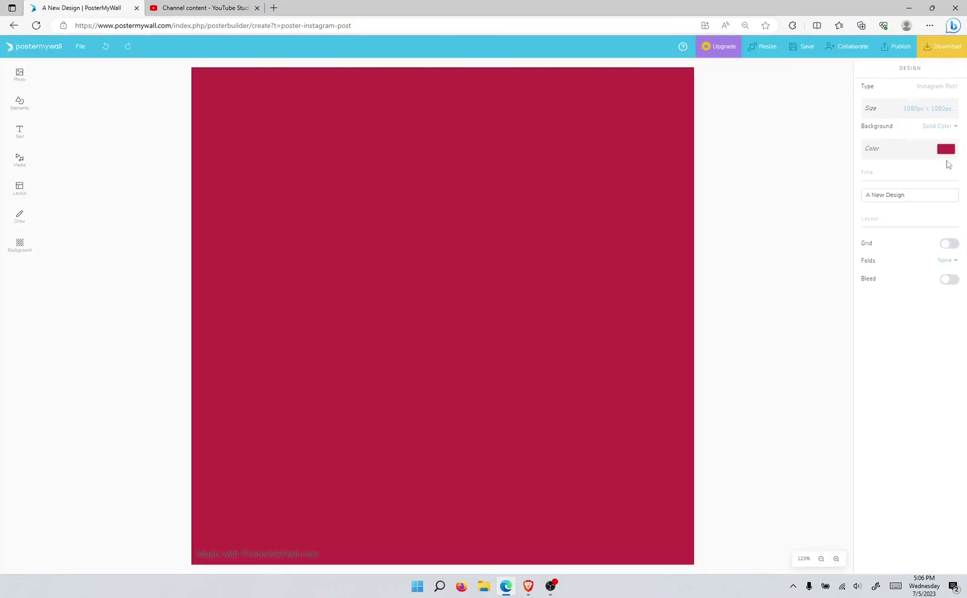
# Change the canvas's solid background color to a light grey
pyautogui.click(947, 151)
pyautogui.moveTo(900, 123); pyautogui.dragTo(865, 104)
pyautogui.click(495, 169)
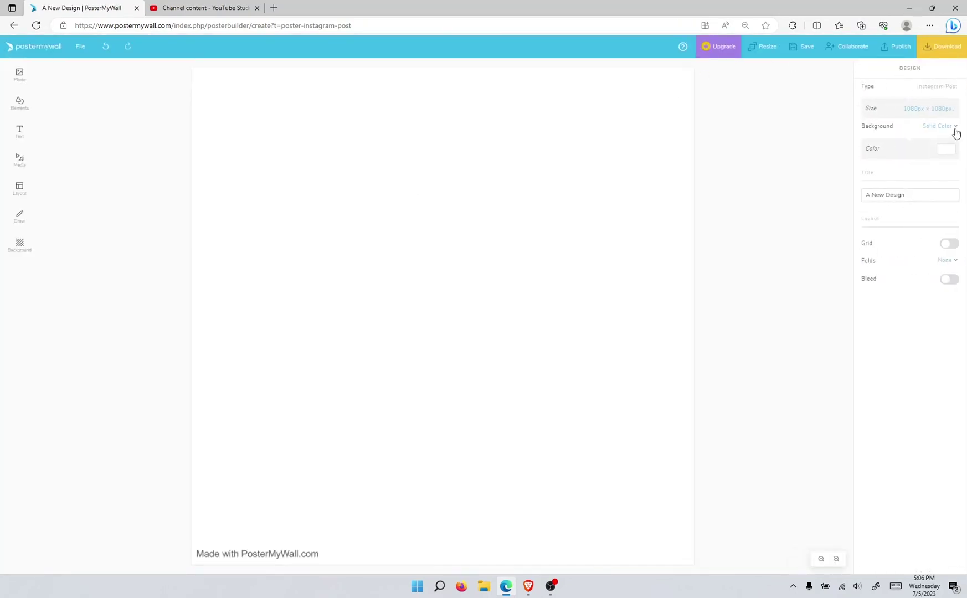
pyautogui.click(952, 151)
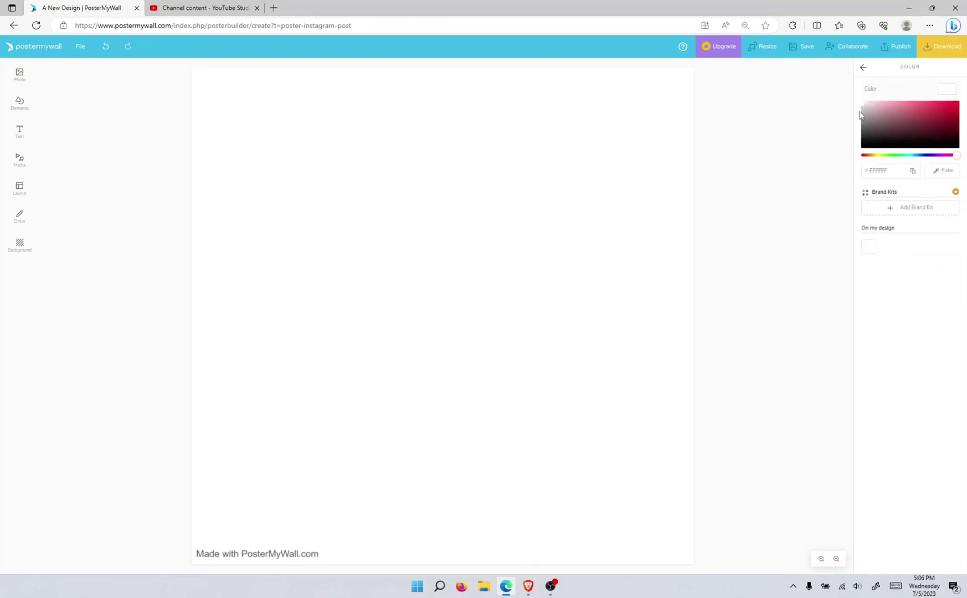
pyautogui.click(863, 115)
pyautogui.click(361, 209)
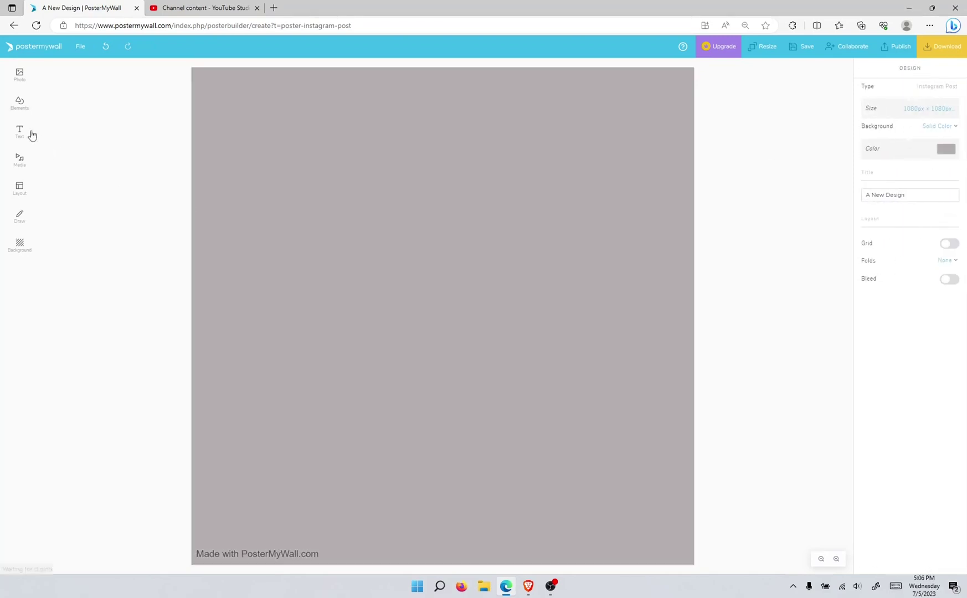
# Add a plain square shape to the canvas and delete the extra copy of it
pyautogui.click(53, 105)
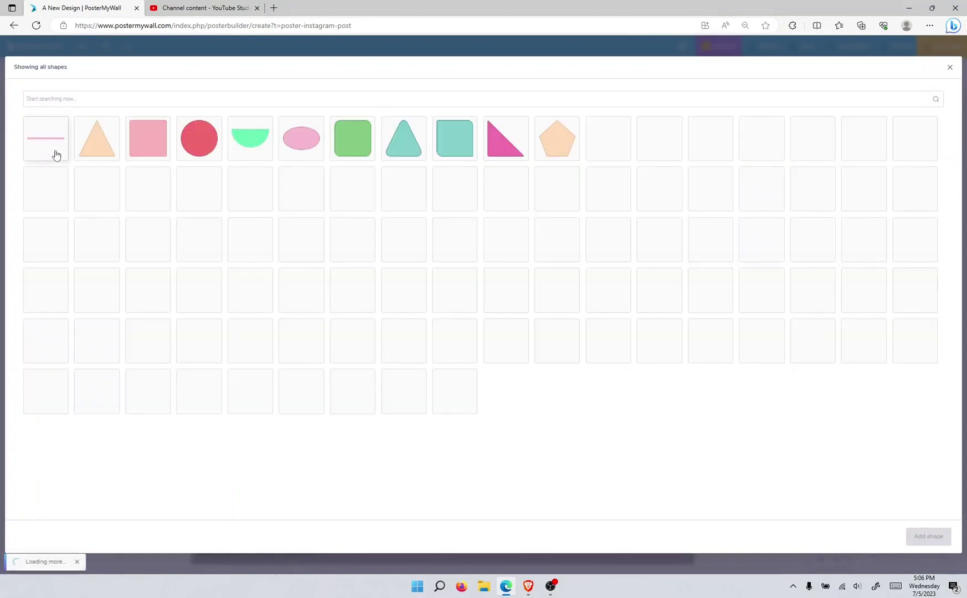
pyautogui.click(147, 138)
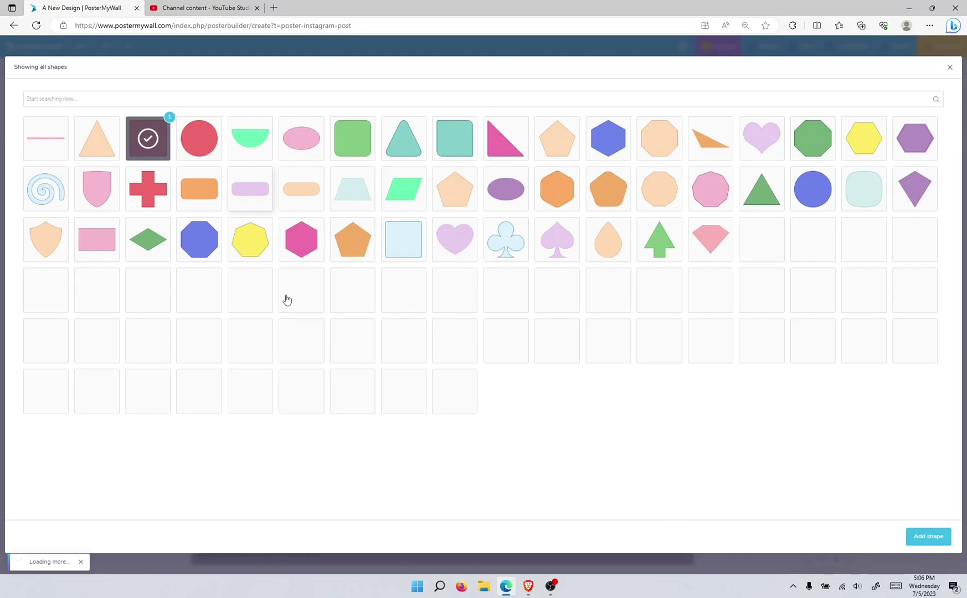
pyautogui.click(921, 537)
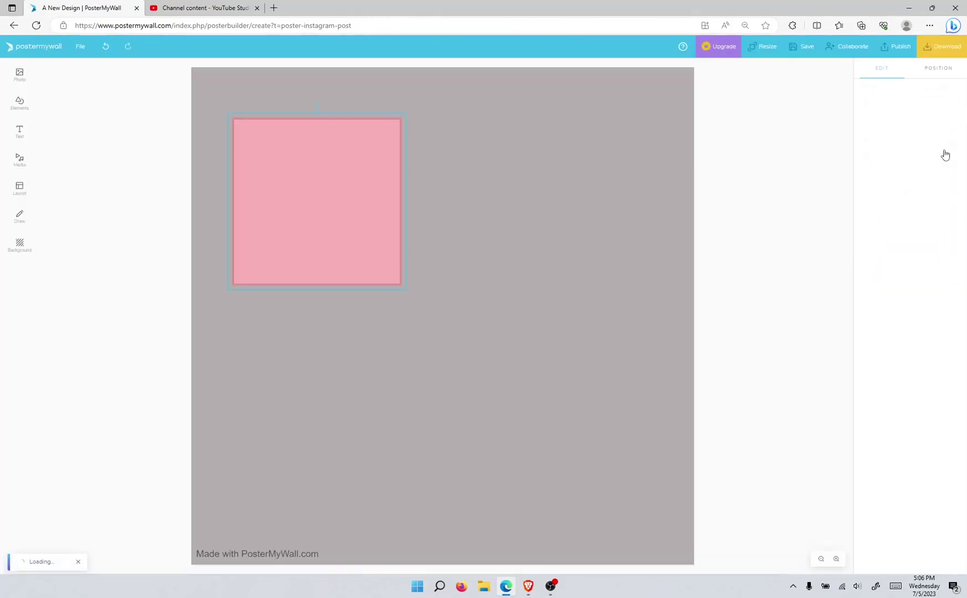
pyautogui.moveTo(327, 144); pyautogui.dragTo(434, 241)
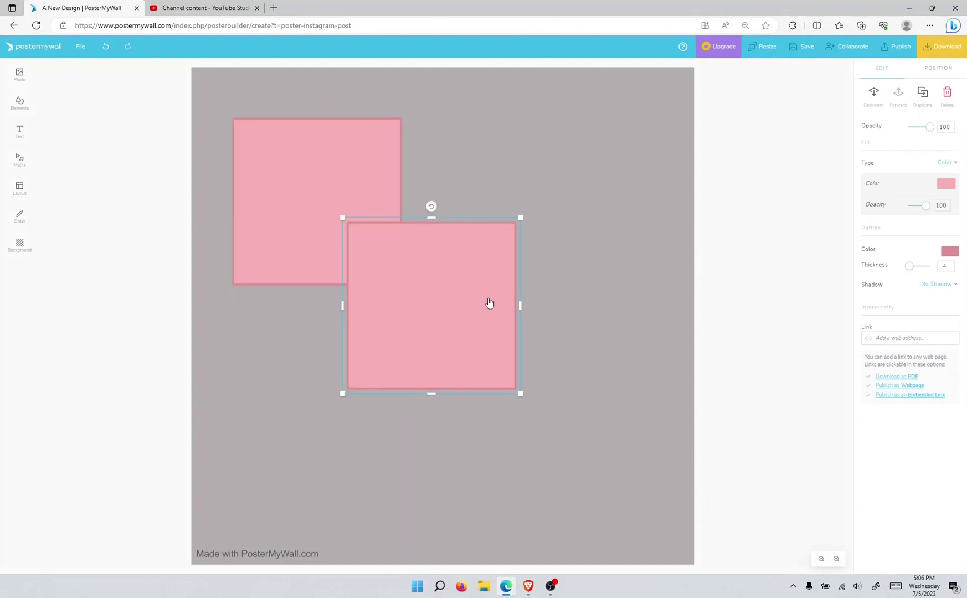
pyautogui.press('Delete')
pyautogui.click(346, 209)
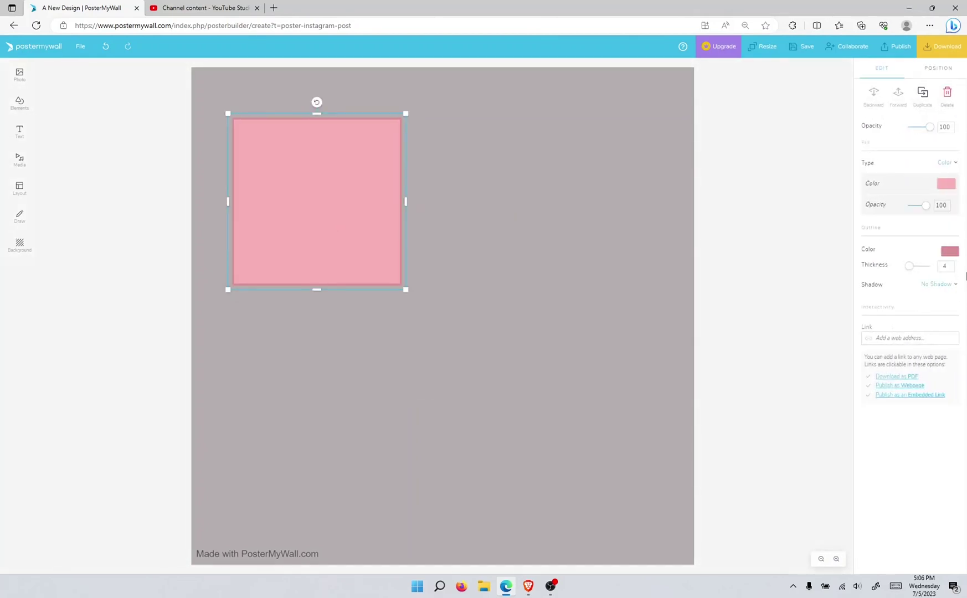
# Set the square's outline thickness to 0 and fill it with a linear gradient from bright red to dark red
pyautogui.click(953, 269)
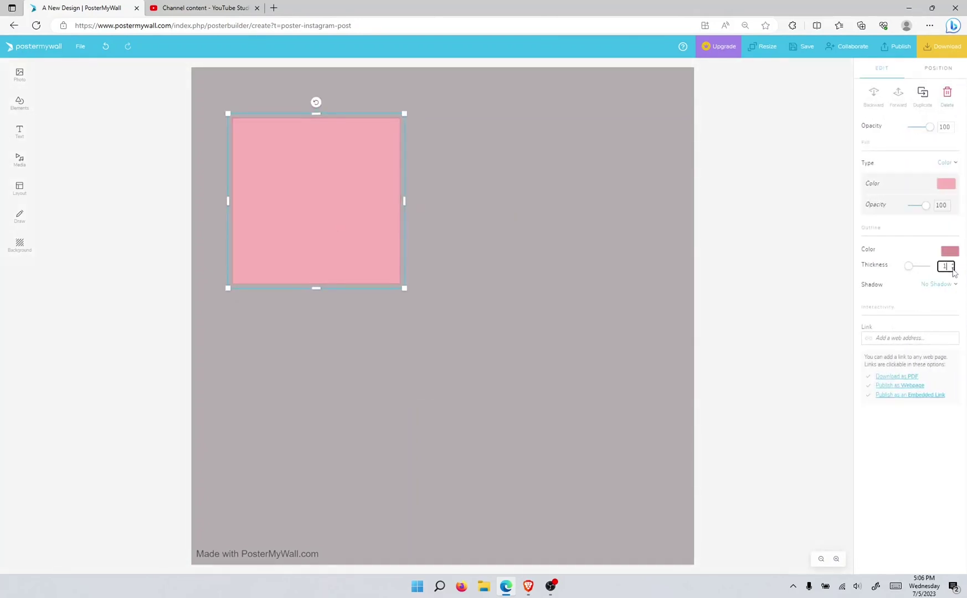
pyautogui.click(946, 184)
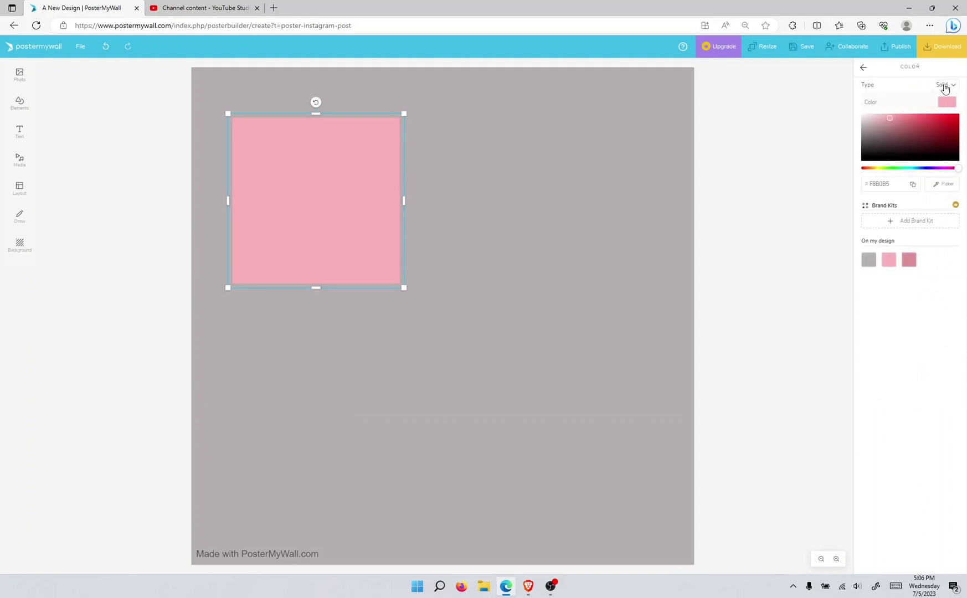
pyautogui.click(944, 86)
pyautogui.click(934, 134)
pyautogui.moveTo(935, 134); pyautogui.dragTo(961, 135)
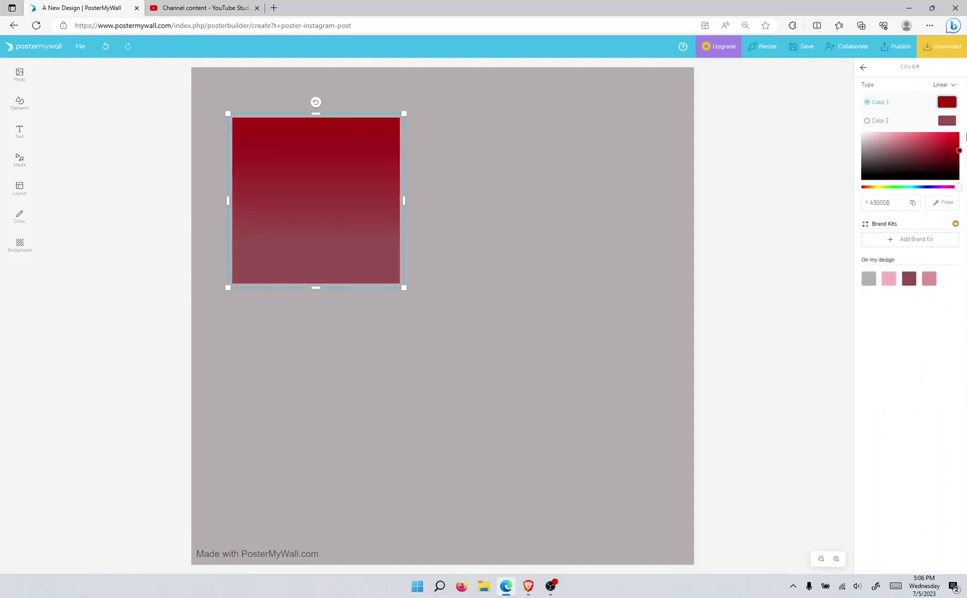
pyautogui.click(946, 127)
pyautogui.click(960, 162)
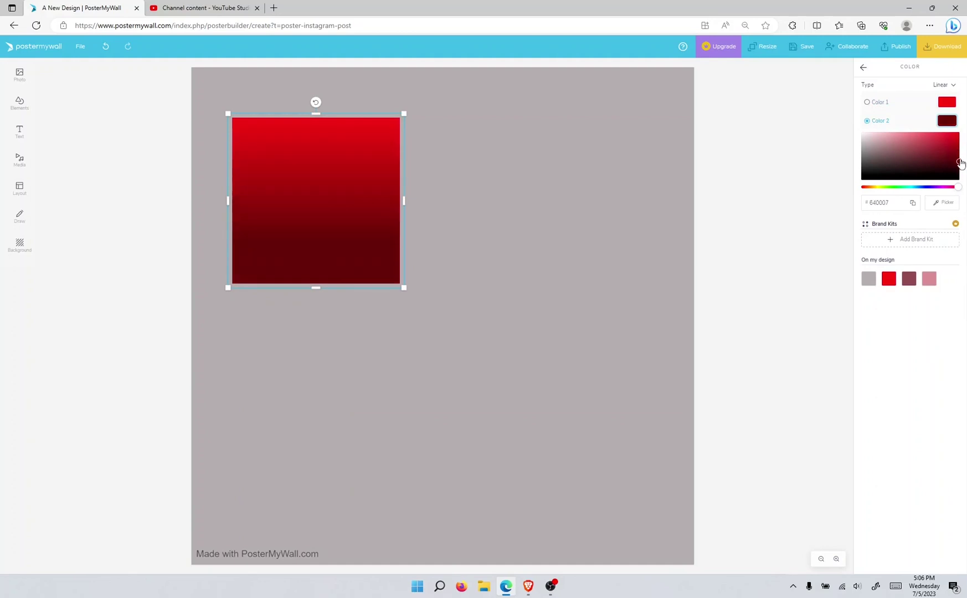
# Reshape the gradient square into a tall vertical bar on the canvas's left side, reaching past the bottom edge
pyautogui.click(659, 204)
pyautogui.click(367, 201)
pyautogui.moveTo(403, 200); pyautogui.dragTo(388, 201)
pyautogui.moveTo(327, 210); pyautogui.dragTo(312, 491)
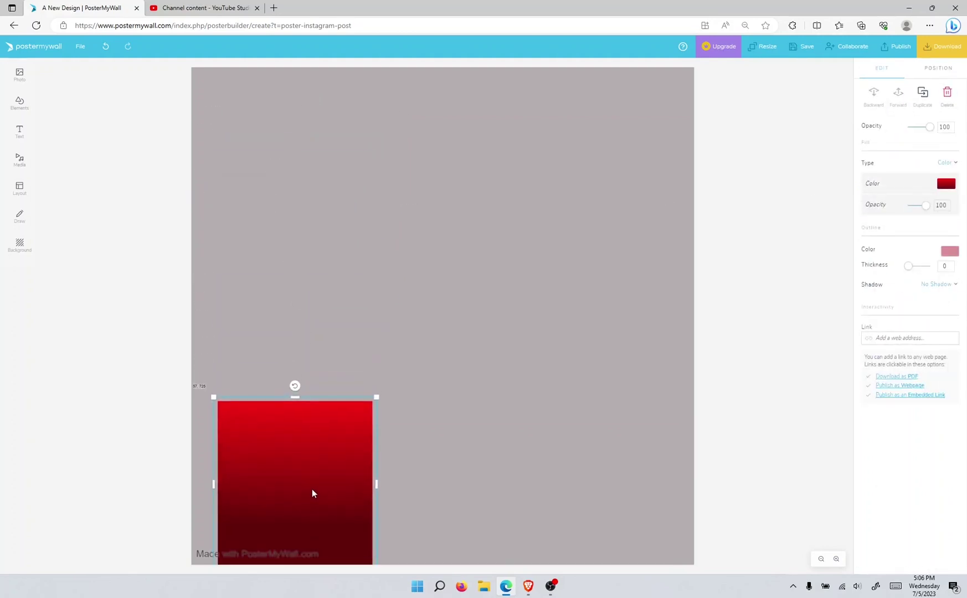
pyautogui.moveTo(297, 397); pyautogui.dragTo(298, 124)
pyautogui.moveTo(378, 348); pyautogui.dragTo(413, 351)
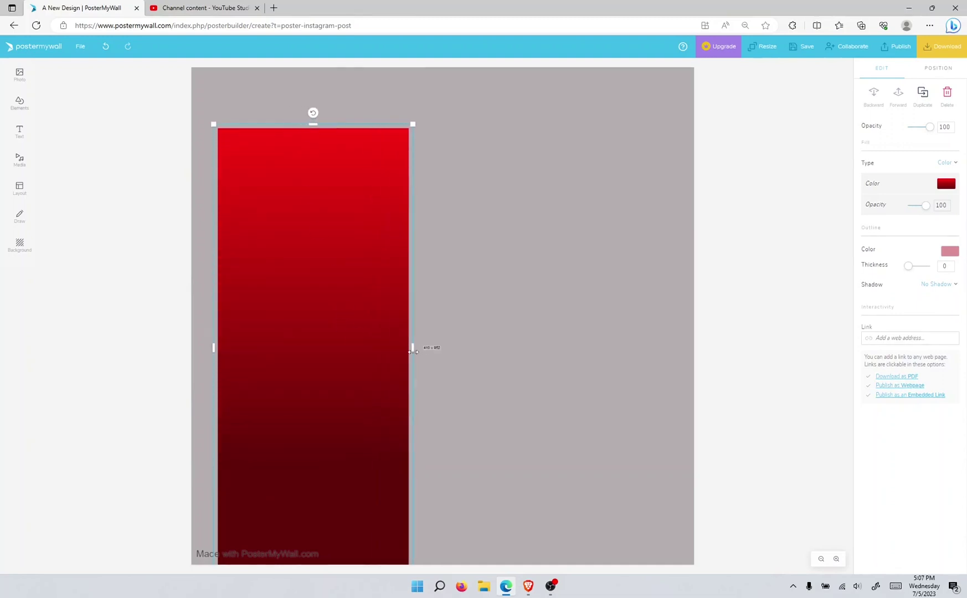
pyautogui.press('Escape')
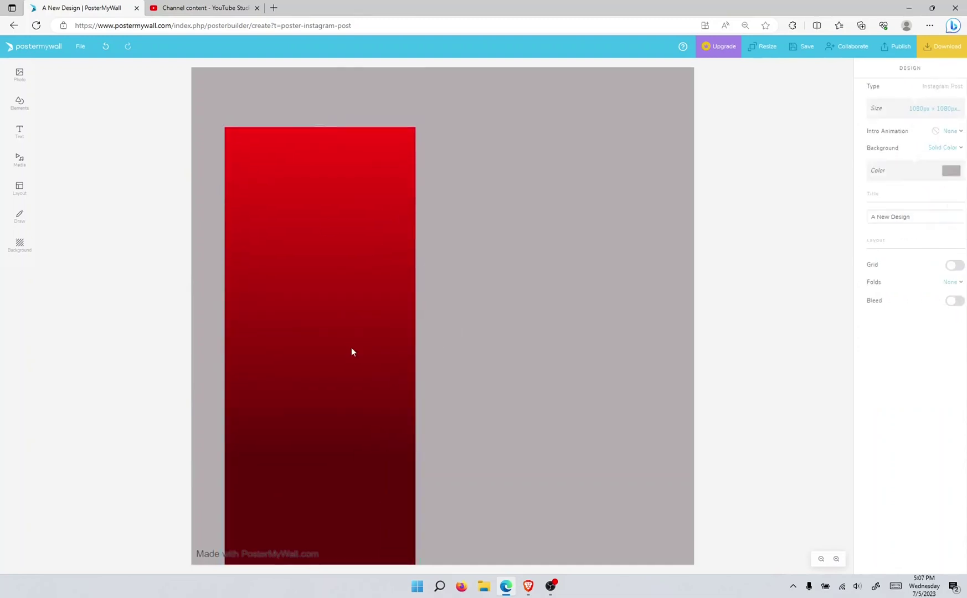
# Upload the red Nike shoe image "pngwing.com - 2023-07-05T155107.083" from Downloads and place it on the canvas
pyautogui.moveTo(20, 74)
pyautogui.click(59, 73)
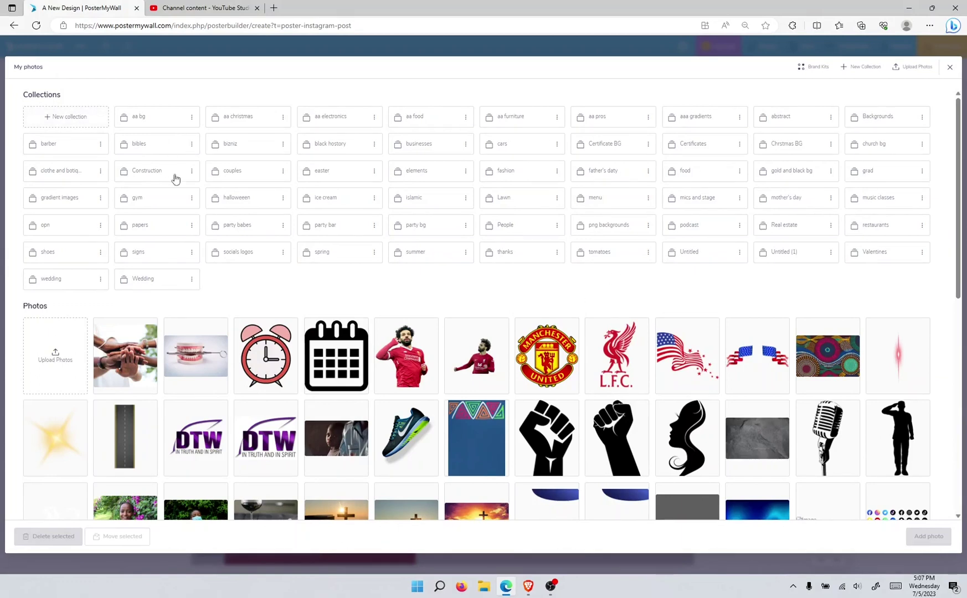
pyautogui.click(65, 362)
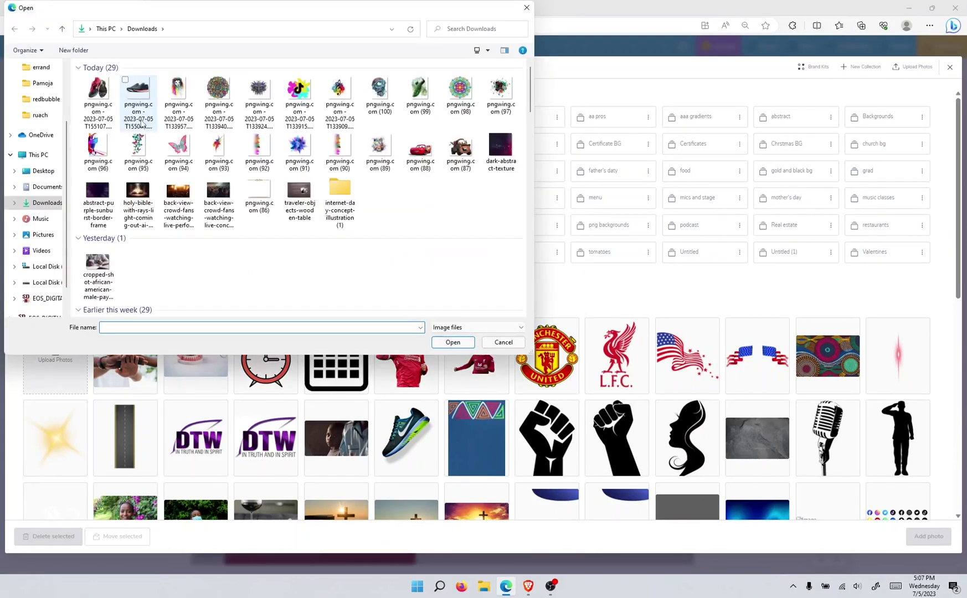
pyautogui.click(99, 95)
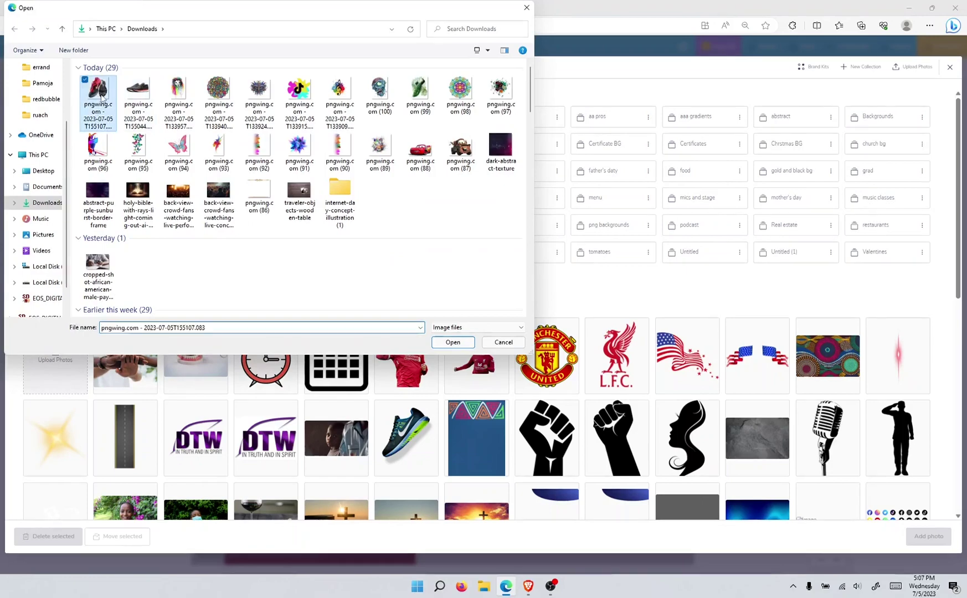
pyautogui.click(457, 344)
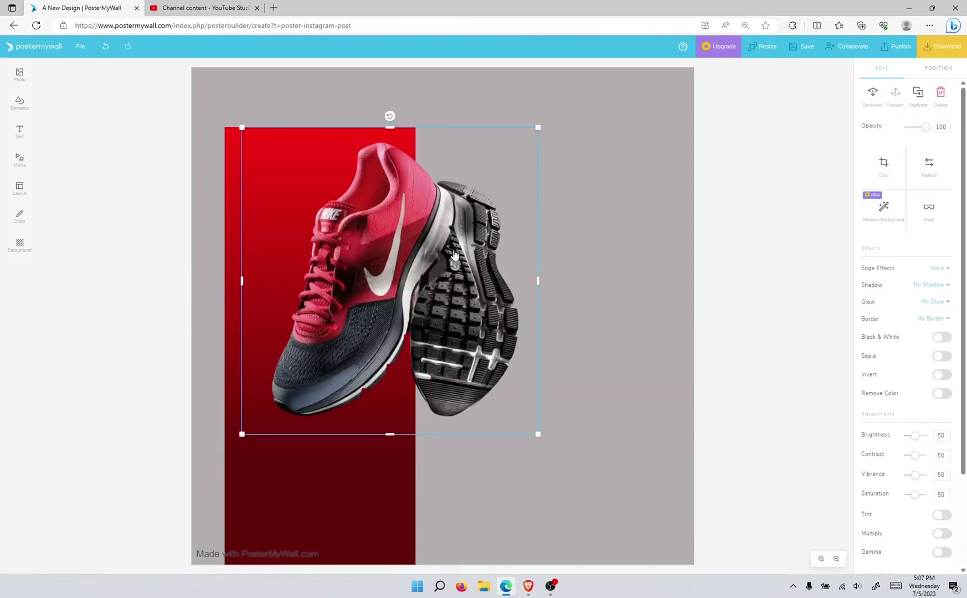
# Enlarge the shoe image and position it around the middle of the canvas, overlapping the red bar
pyautogui.moveTo(454, 254); pyautogui.dragTo(486, 335)
pyautogui.moveTo(571, 209); pyautogui.dragTo(628, 172)
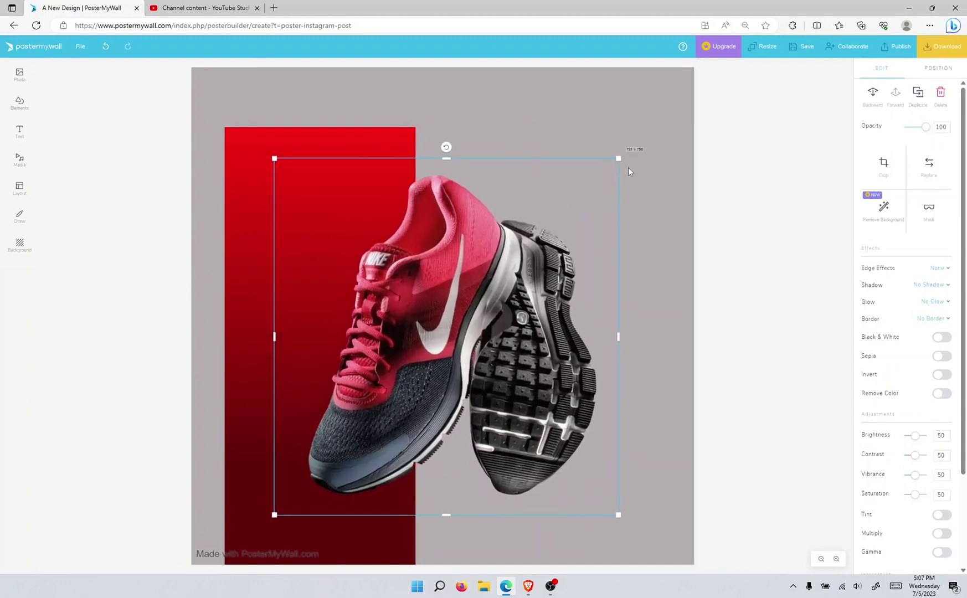
pyautogui.moveTo(545, 324); pyautogui.dragTo(548, 310)
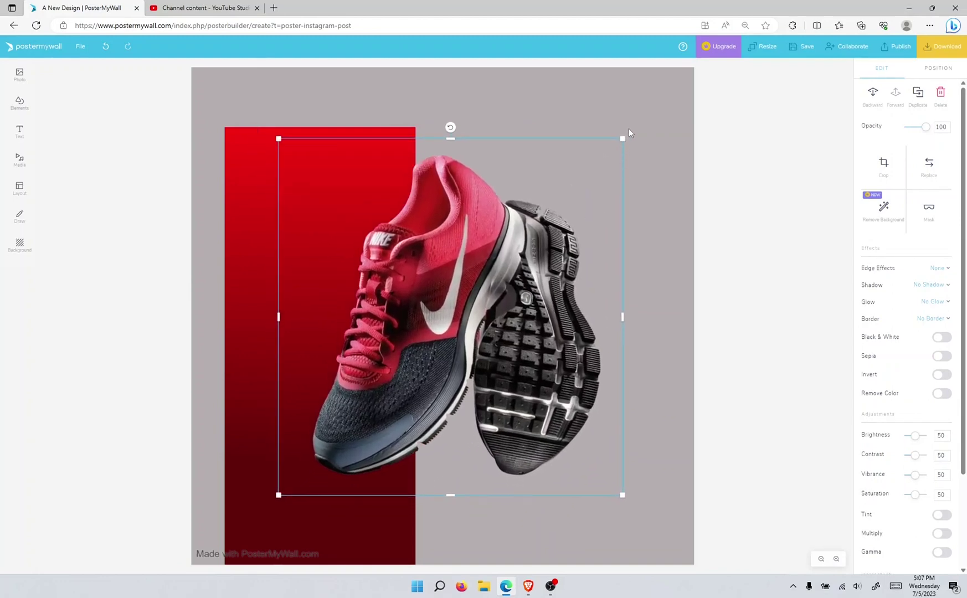
pyautogui.moveTo(621, 140); pyautogui.dragTo(637, 125)
# Move the red vertical bar to the canvas's right side and shift the shoe image right to overlap it
pyautogui.click(241, 173)
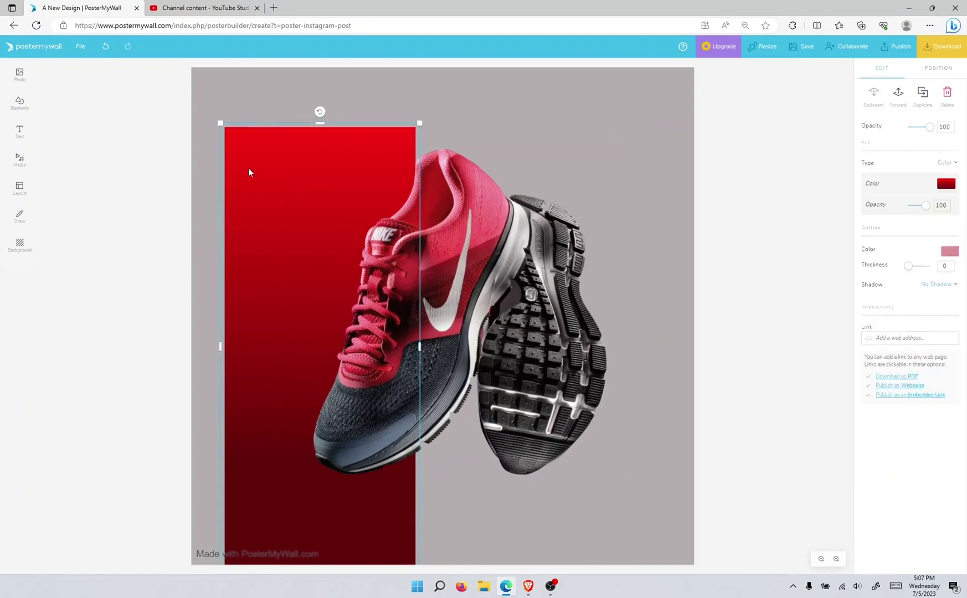
pyautogui.moveTo(240, 173); pyautogui.dragTo(487, 173)
pyautogui.moveTo(415, 246)
pyautogui.mouseDown()
pyautogui.moveTo(414, 264)
pyautogui.moveTo(417, 229)
pyautogui.mouseUp()
pyautogui.moveTo(660, 185); pyautogui.dragTo(566, 120)
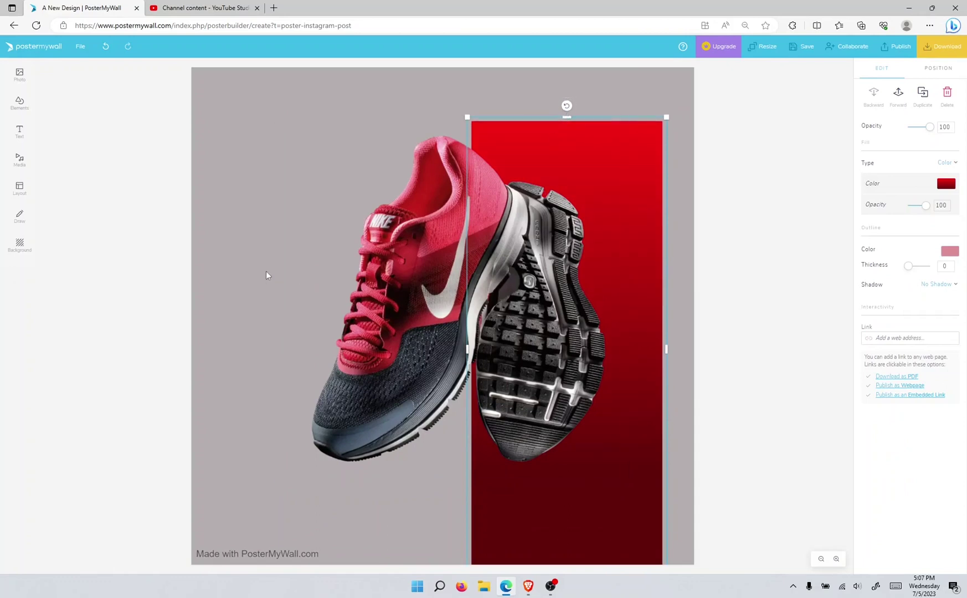
pyautogui.click(285, 248)
pyautogui.moveTo(415, 249); pyautogui.dragTo(441, 259)
# Duplicate the red bar, shape the copy into a wide horizontal band across the lower canvas, and narrow the vertical bar
pyautogui.click(538, 536)
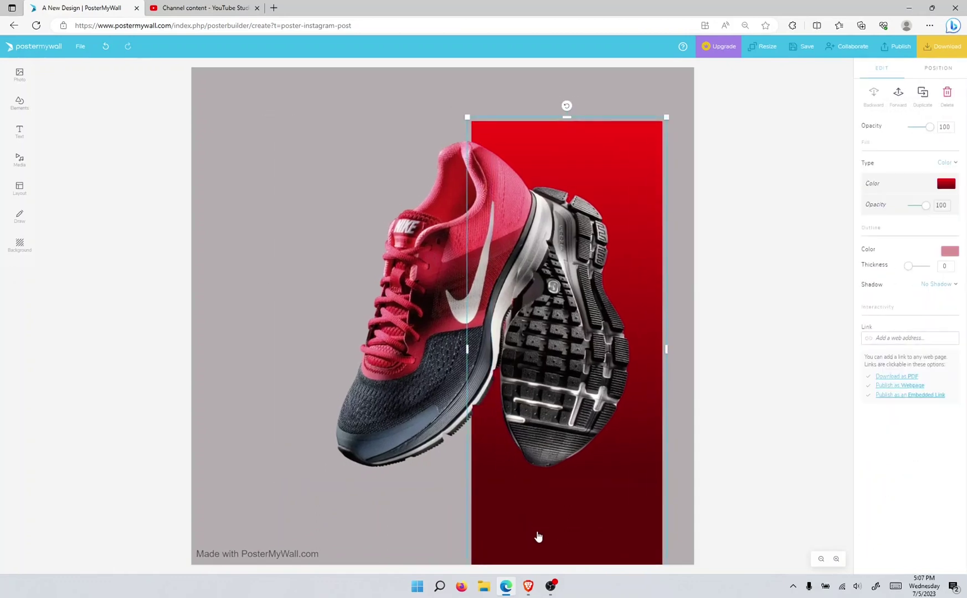
pyautogui.click(913, 95)
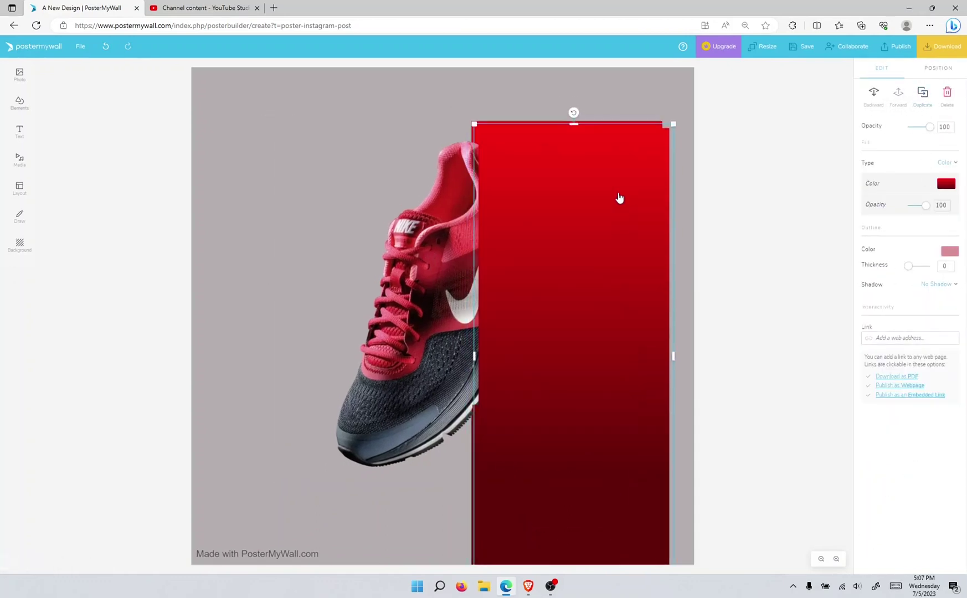
pyautogui.moveTo(619, 199); pyautogui.dragTo(291, 472)
pyautogui.moveTo(284, 537); pyautogui.dragTo(284, 500)
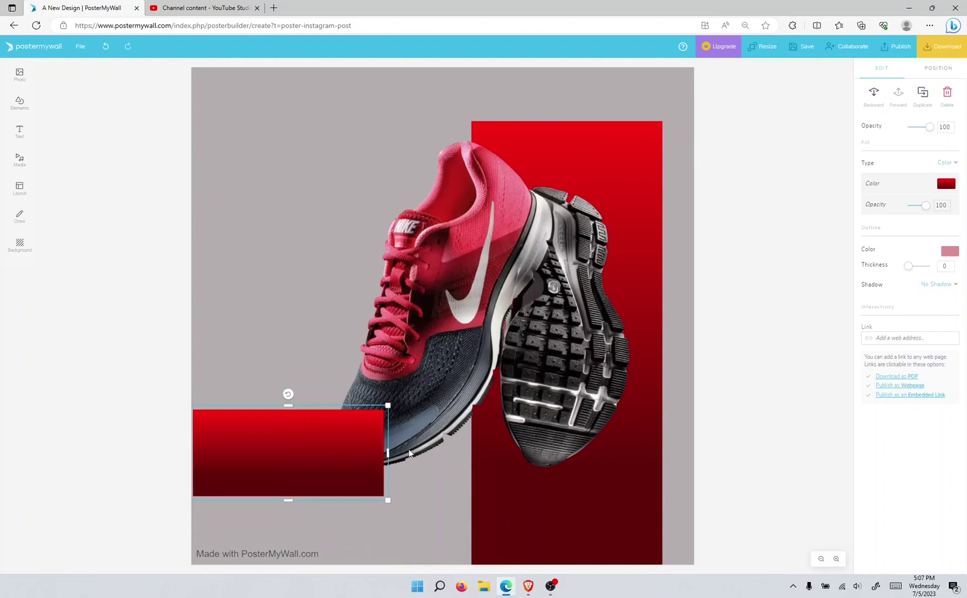
pyautogui.moveTo(390, 451); pyautogui.dragTo(600, 449)
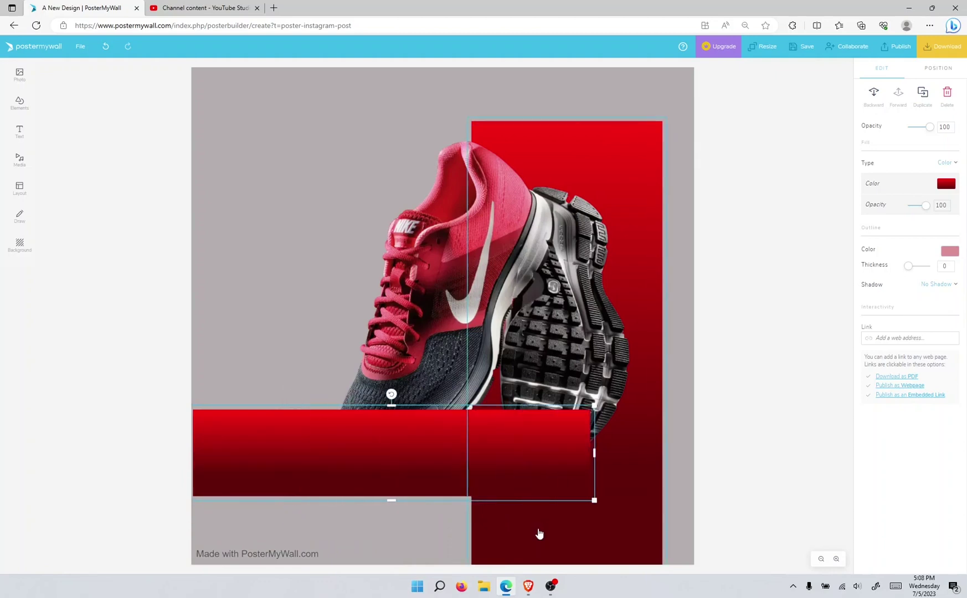
pyautogui.click(618, 453)
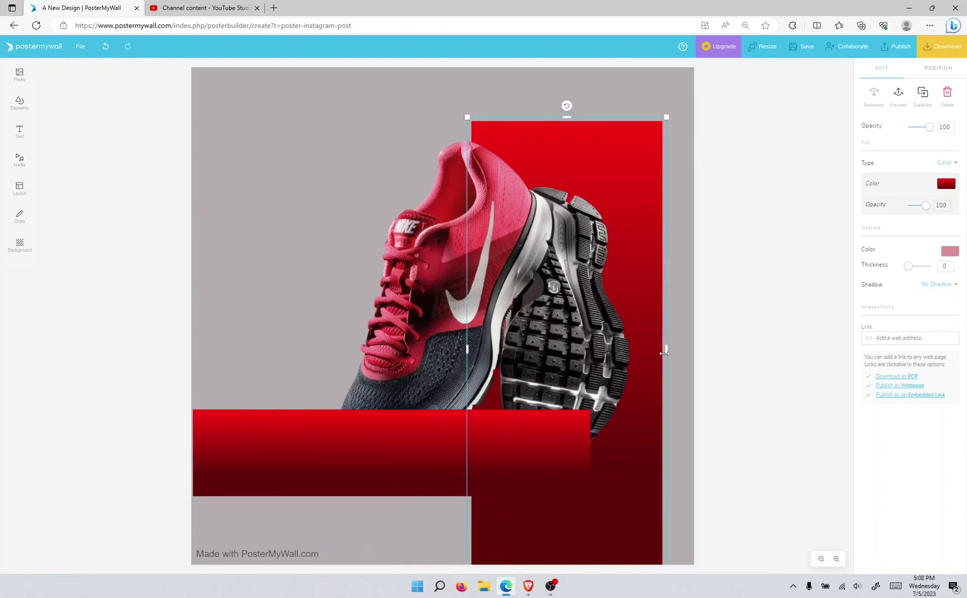
pyautogui.moveTo(666, 348); pyautogui.dragTo(630, 347)
# Rotate the band so its gradient runs from bright red at left to dark red, and reduce it to a thin strip
pyautogui.click(410, 473)
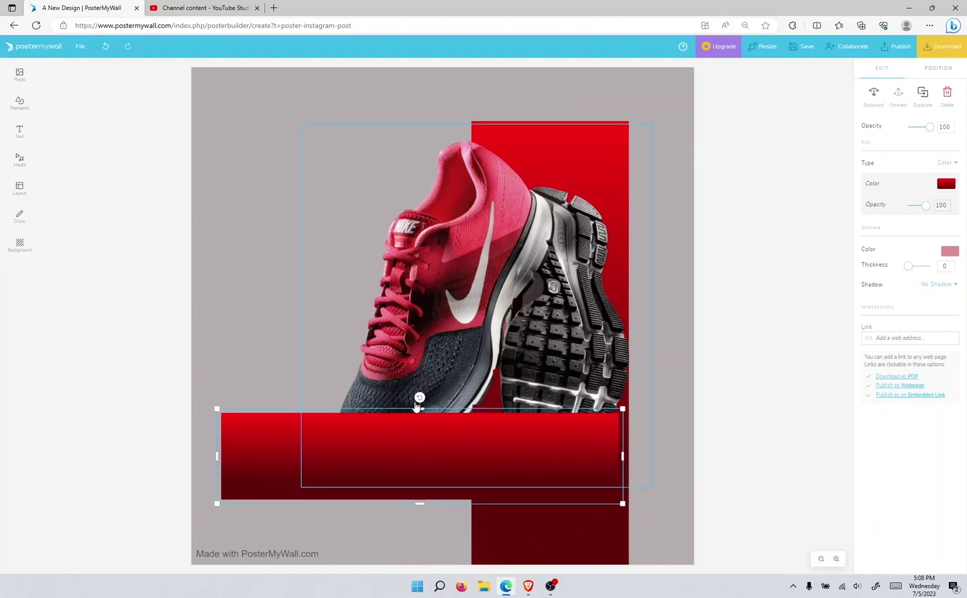
pyautogui.moveTo(397, 415); pyautogui.dragTo(242, 456)
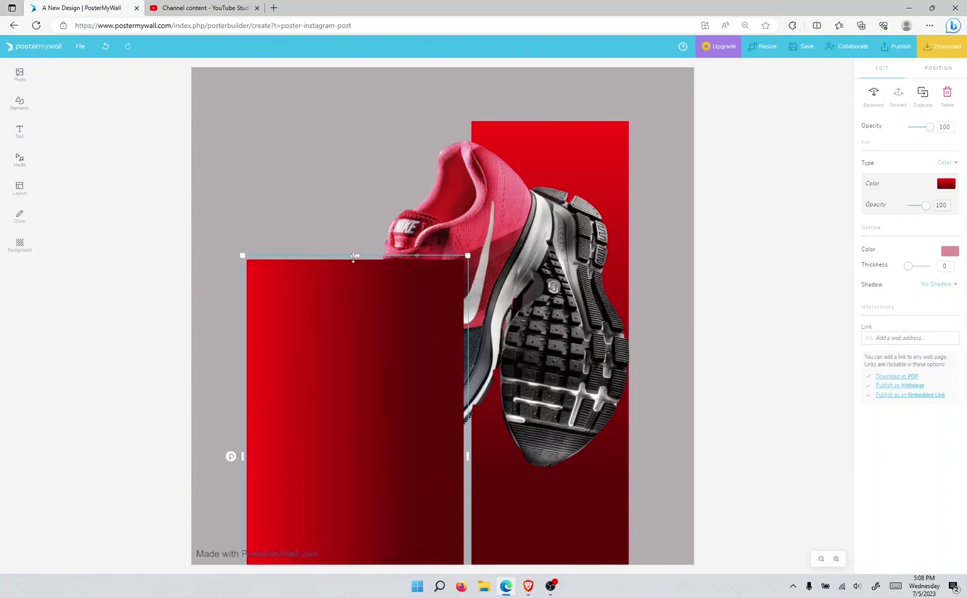
pyautogui.moveTo(354, 256); pyautogui.dragTo(404, 479)
# Enlarge the shoe image and recenter it over the vertical red bar
pyautogui.moveTo(433, 370); pyautogui.dragTo(433, 405)
pyautogui.moveTo(298, 158); pyautogui.dragTo(258, 104)
pyautogui.moveTo(396, 272); pyautogui.dragTo(416, 266)
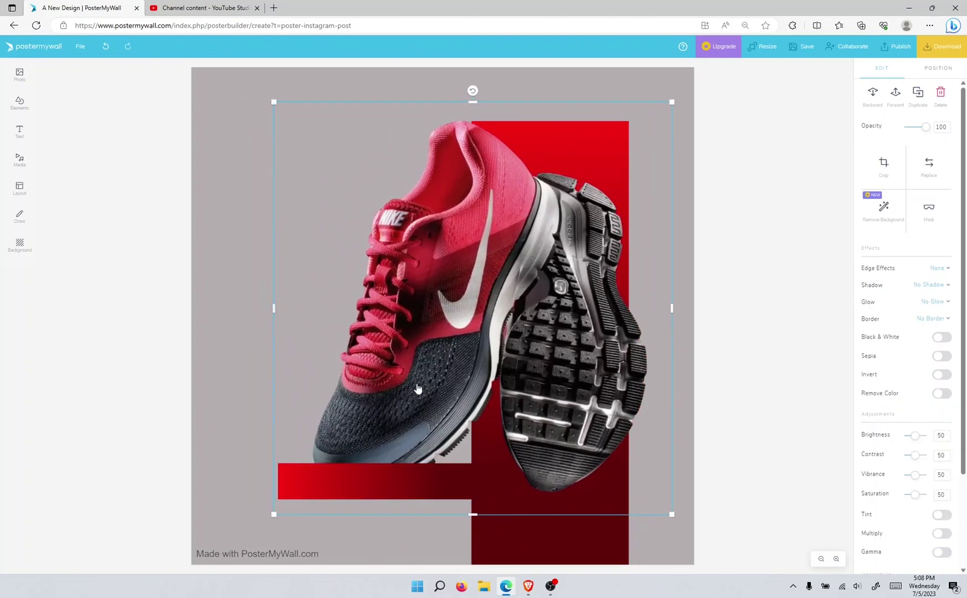
# Lower the thin red strip beneath the shoe's toe, extend it leftward, and shift the shoe image slightly right
pyautogui.moveTo(430, 480); pyautogui.dragTo(428, 504)
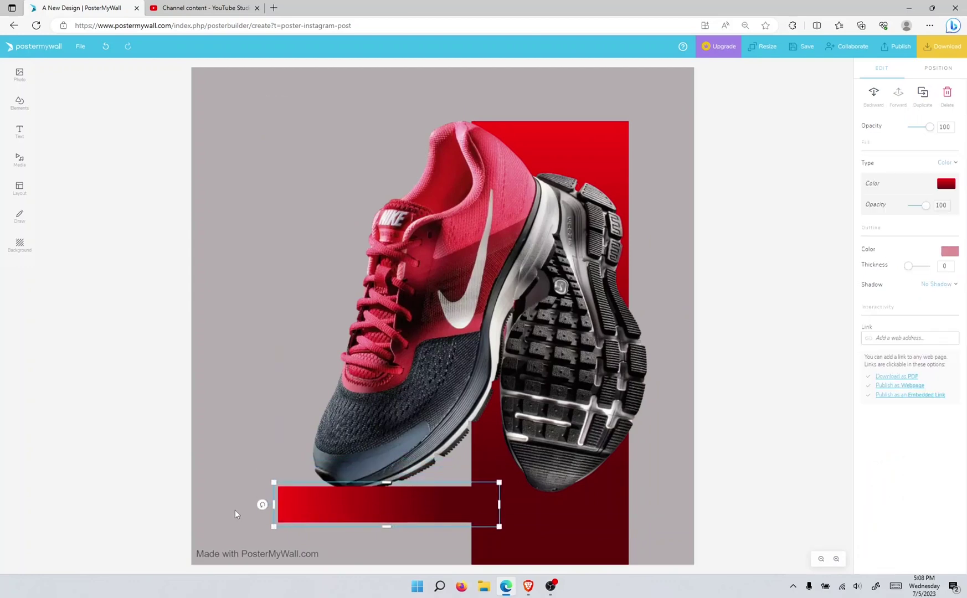
pyautogui.moveTo(273, 504); pyautogui.dragTo(230, 504)
pyautogui.click(248, 388)
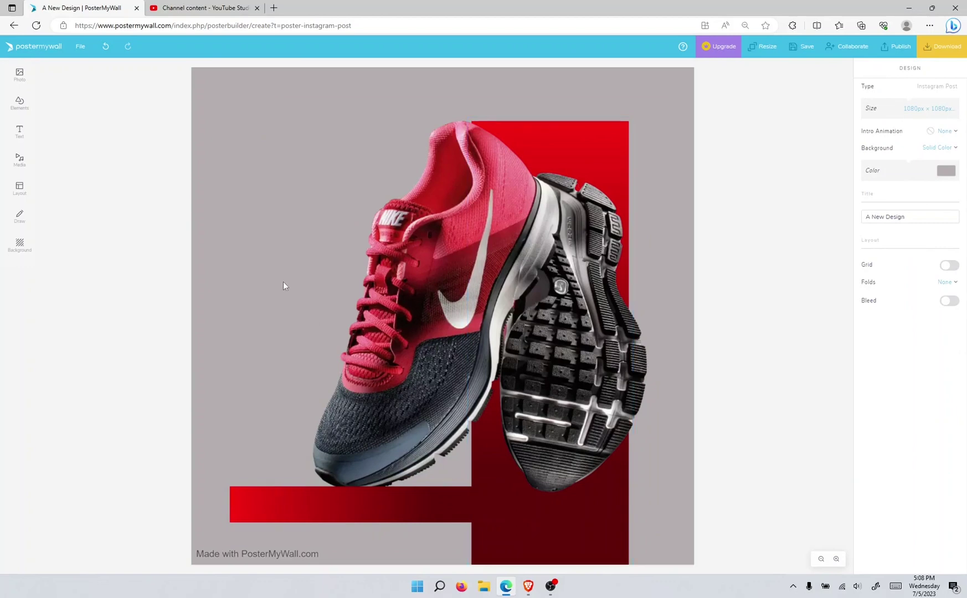
pyautogui.moveTo(382, 270); pyautogui.dragTo(398, 272)
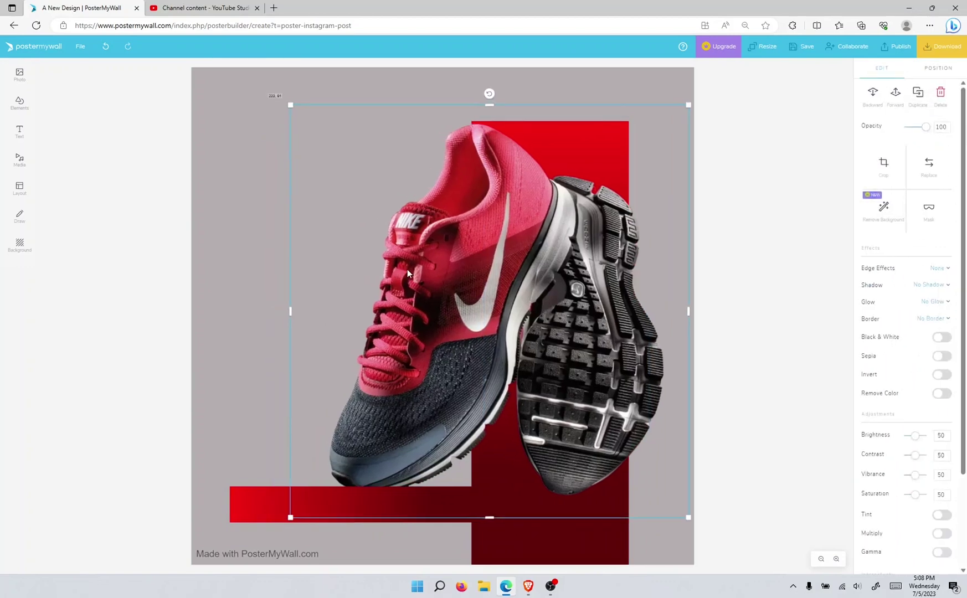
pyautogui.click(235, 183)
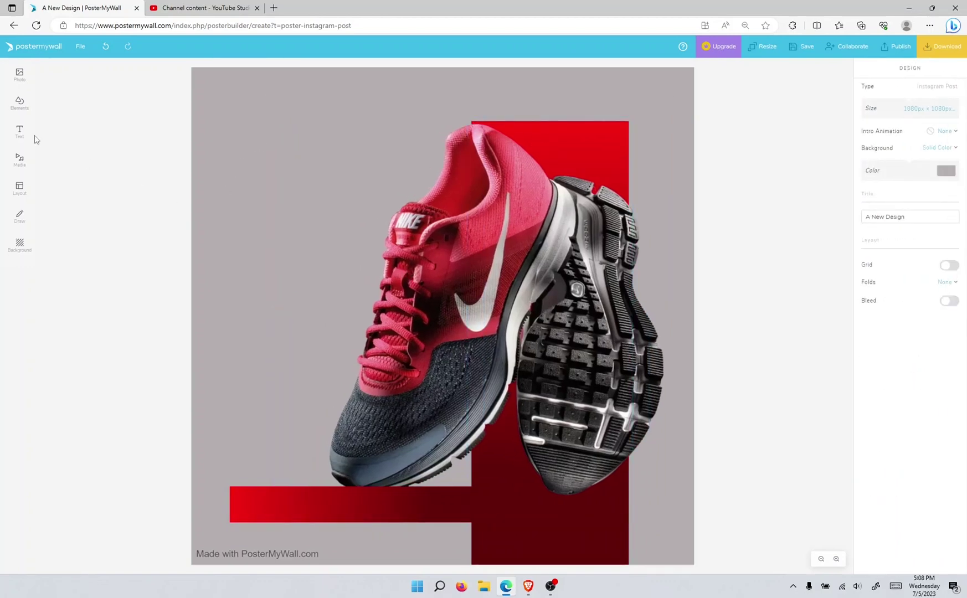
# Add a text box to the canvas and set its fill to solid red FF0000
pyautogui.moveTo(22, 131)
pyautogui.click(53, 129)
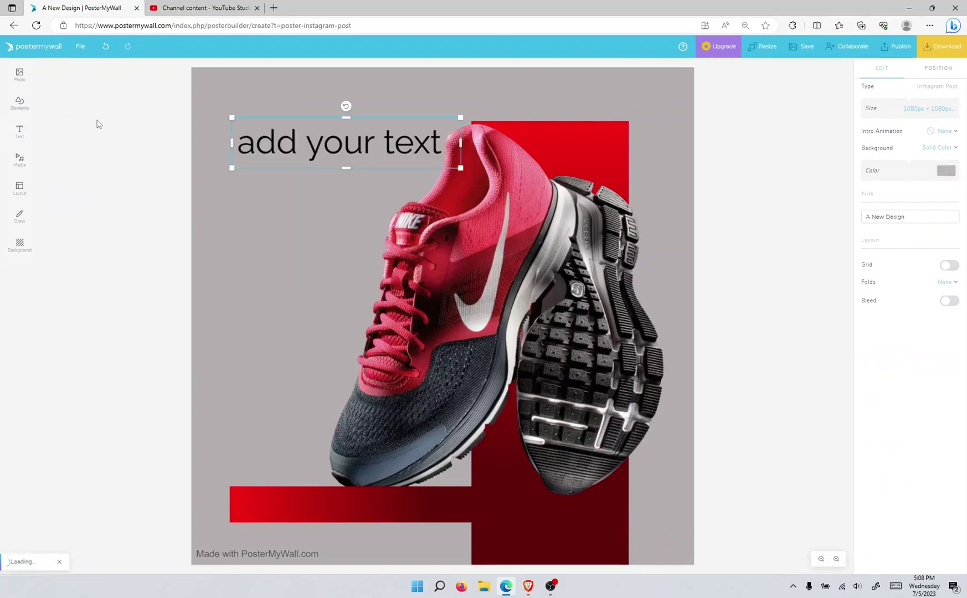
pyautogui.doubleClick(333, 147)
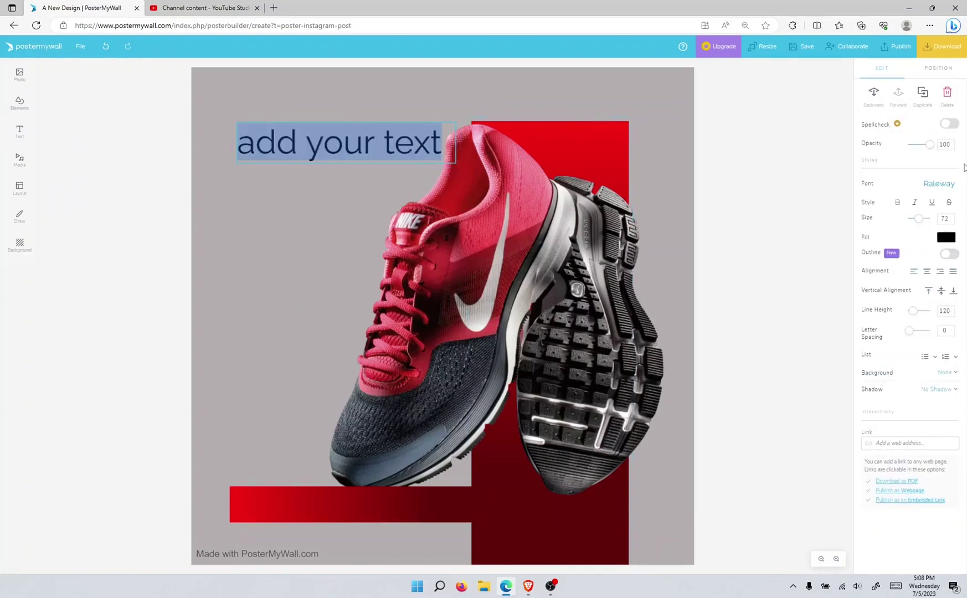
pyautogui.click(946, 237)
pyautogui.moveTo(869, 122); pyautogui.dragTo(963, 111)
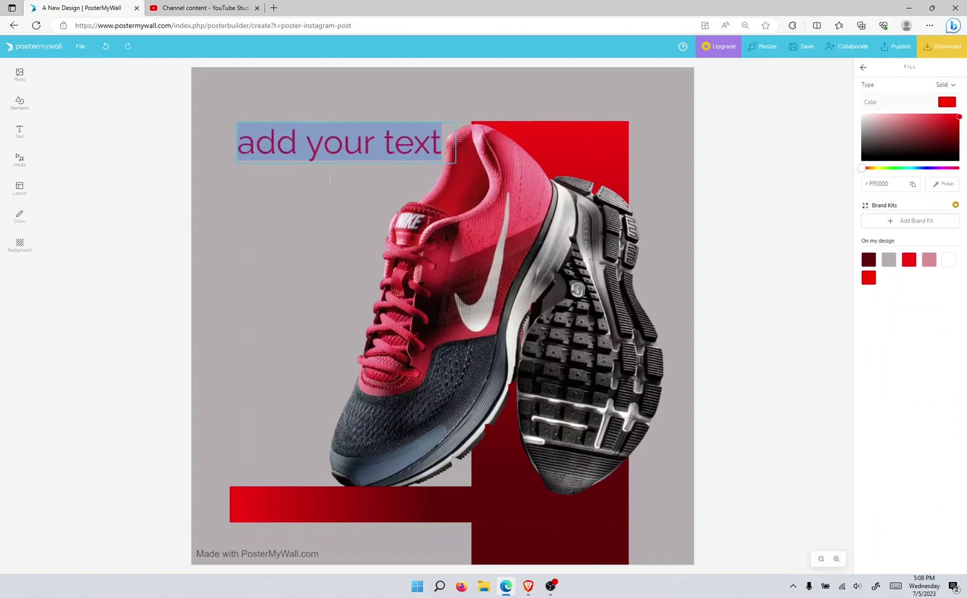
# Replace the placeholder text with "RESTOCKED!" and enlarge it to size 91 in the upper-left corner of the canvas
pyautogui.click(348, 145)
pyautogui.doubleClick(348, 145)
pyautogui.tripleClick(348, 146)
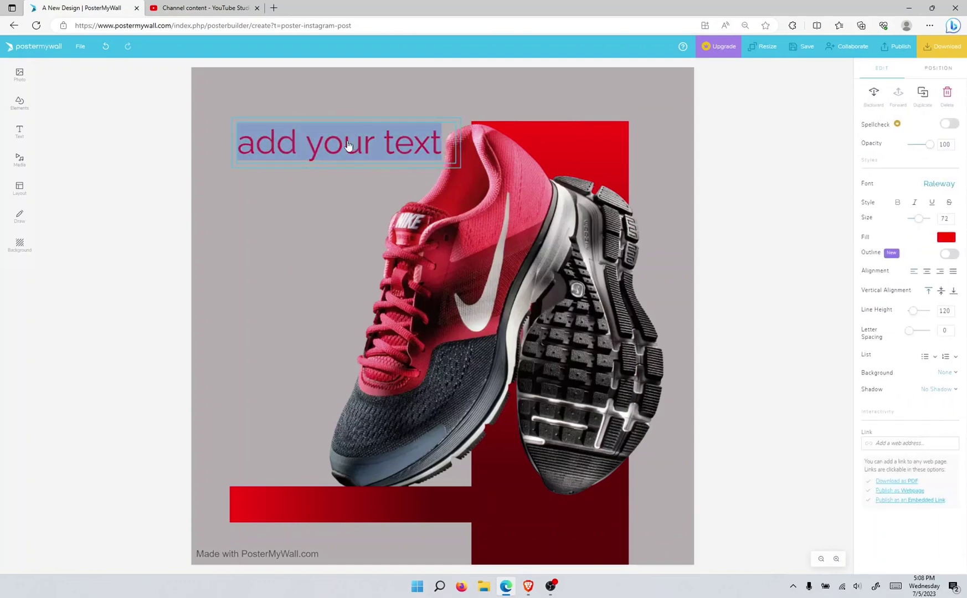
pyautogui.write('RESTOKE')
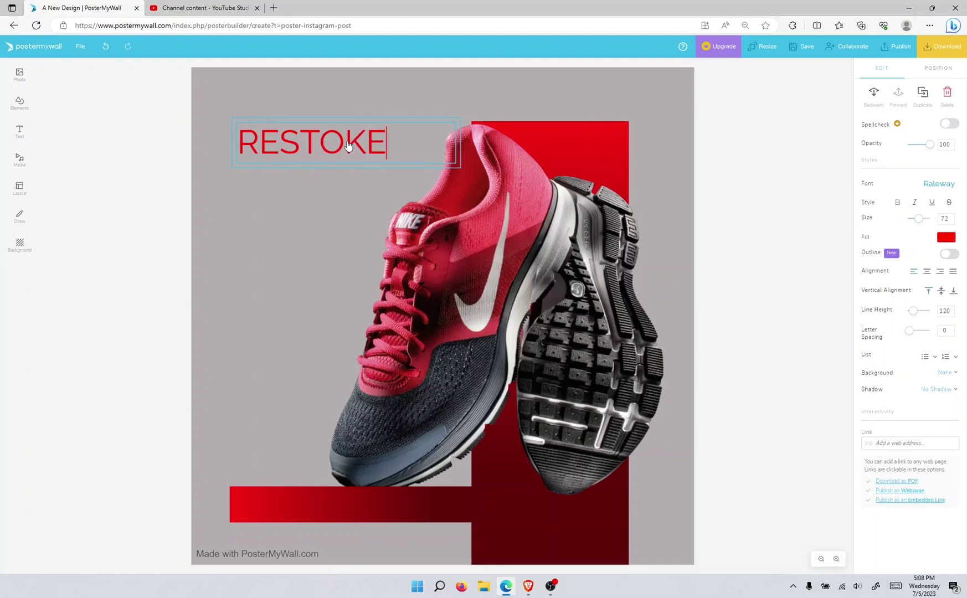
pyautogui.press('BackSpace')
pyautogui.press('BackSpace')
pyautogui.write('CKED!')
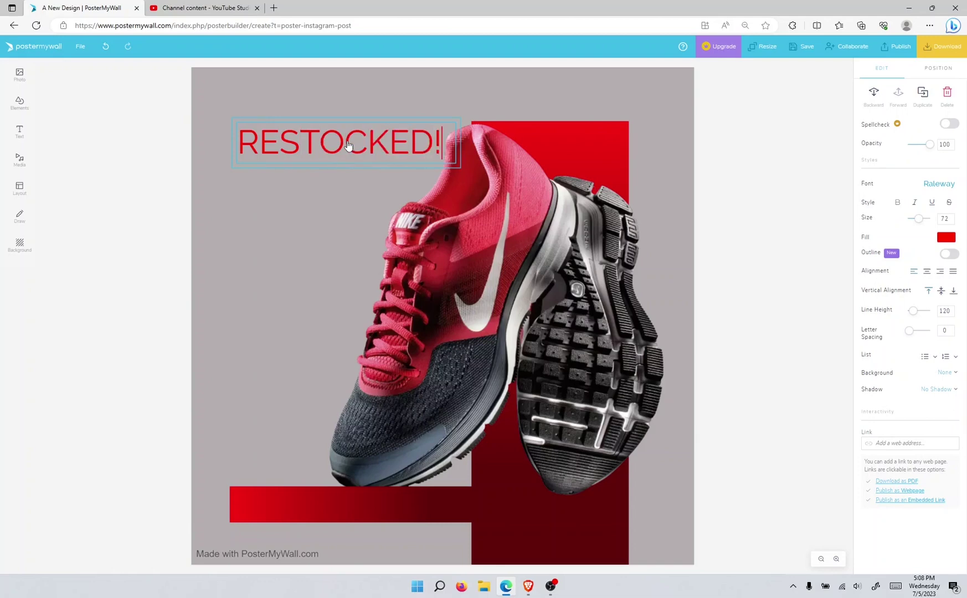
pyautogui.moveTo(369, 143); pyautogui.dragTo(329, 85)
pyautogui.moveTo(430, 110); pyautogui.dragTo(474, 131)
# Shift the vertical red bar right and extend it upward, and lower the shoe image slightly
pyautogui.moveTo(591, 137); pyautogui.dragTo(609, 137)
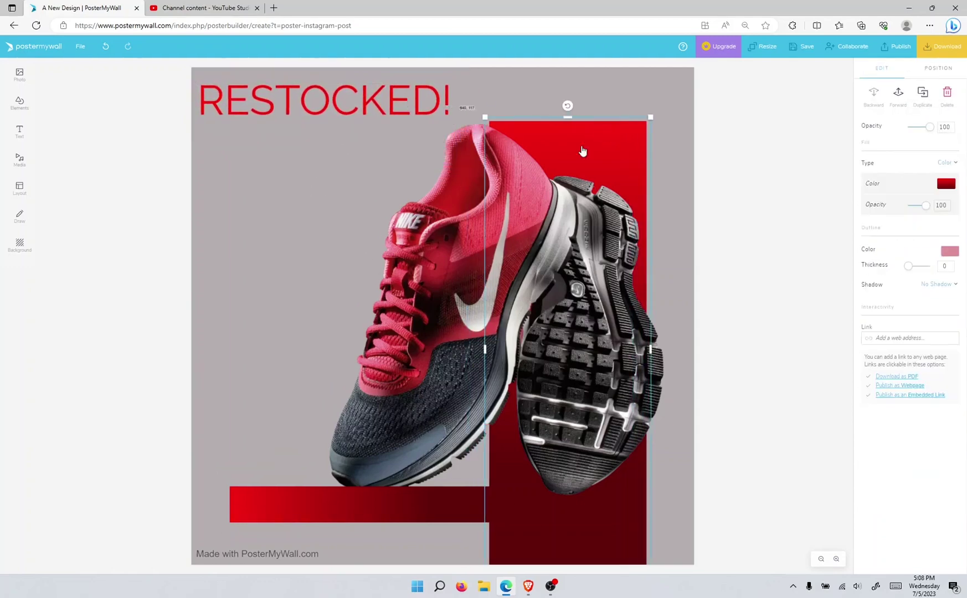
pyautogui.moveTo(499, 209); pyautogui.dragTo(498, 228)
pyautogui.click(569, 135)
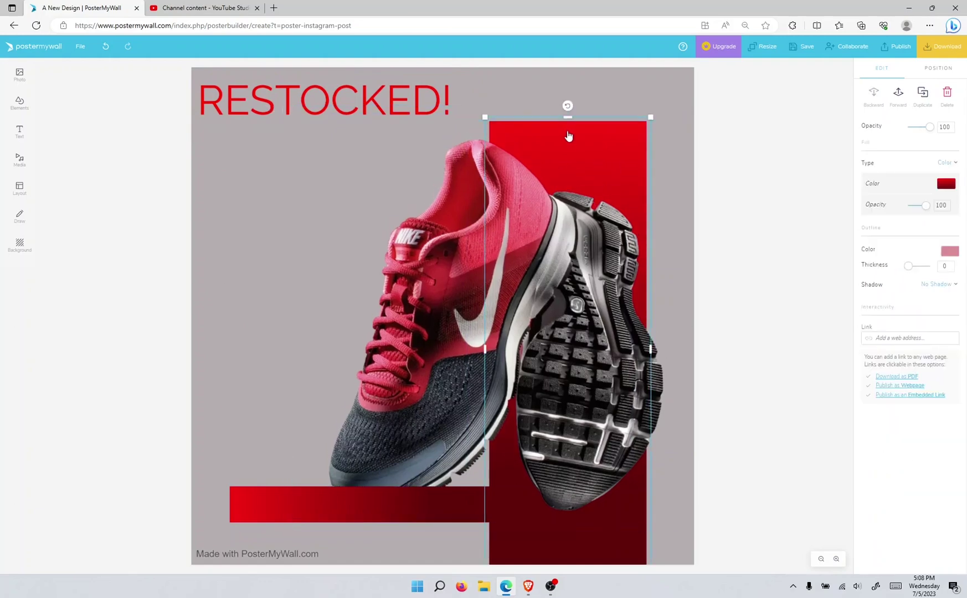
pyautogui.moveTo(571, 118); pyautogui.dragTo(580, 90)
pyautogui.click(361, 196)
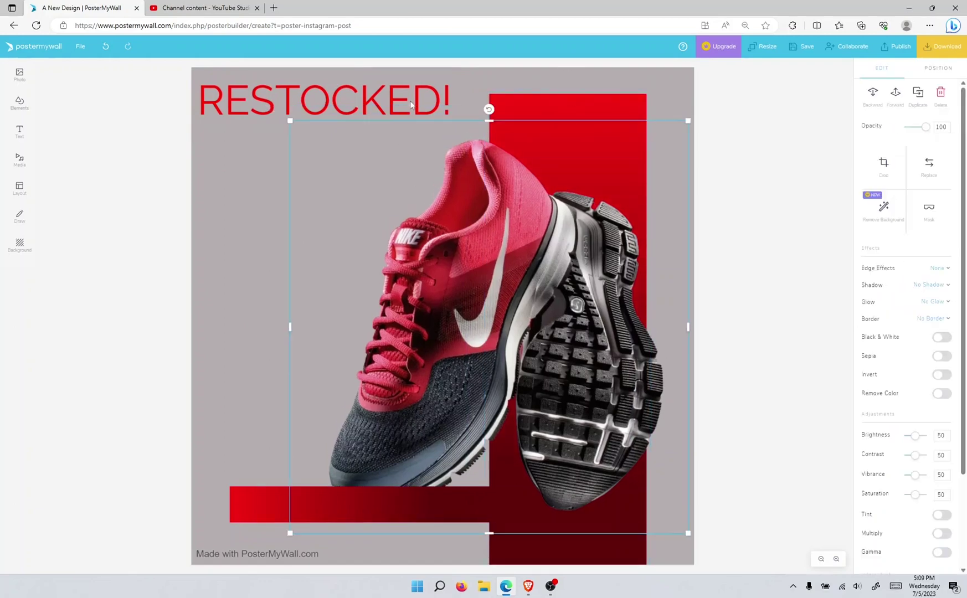
pyautogui.press('Escape')
# Duplicate the heading, place the copy below it at size 71, and change its text to "ROCK IN NIKE"
pyautogui.click(437, 108)
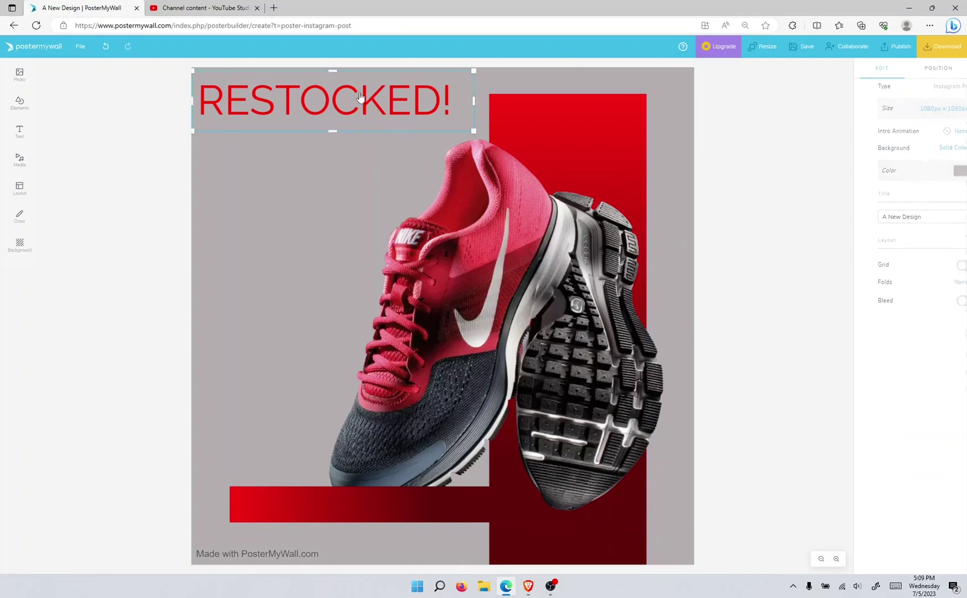
pyautogui.moveTo(381, 110); pyautogui.dragTo(388, 116)
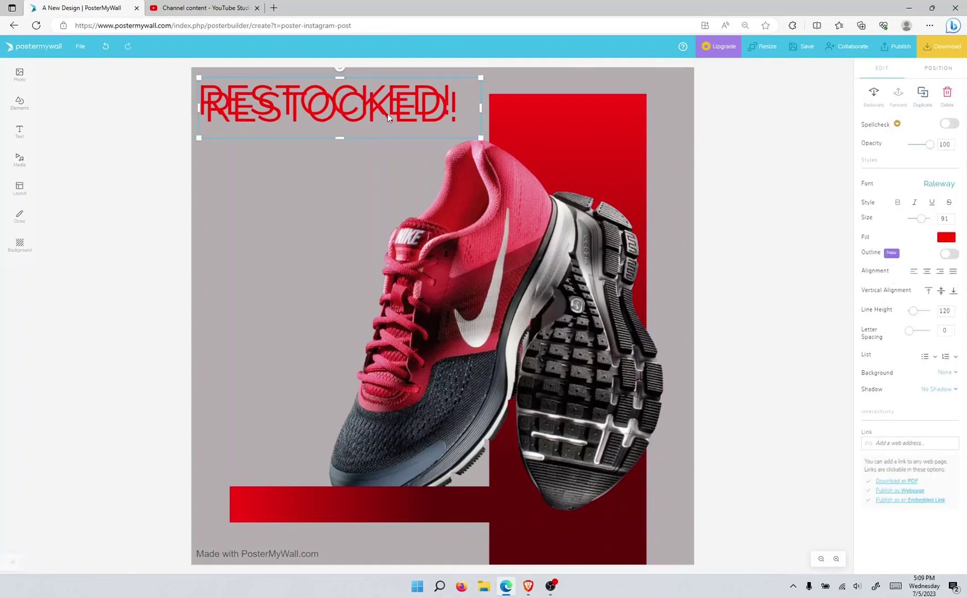
pyautogui.moveTo(372, 170); pyautogui.dragTo(325, 177)
pyautogui.doubleClick(339, 163)
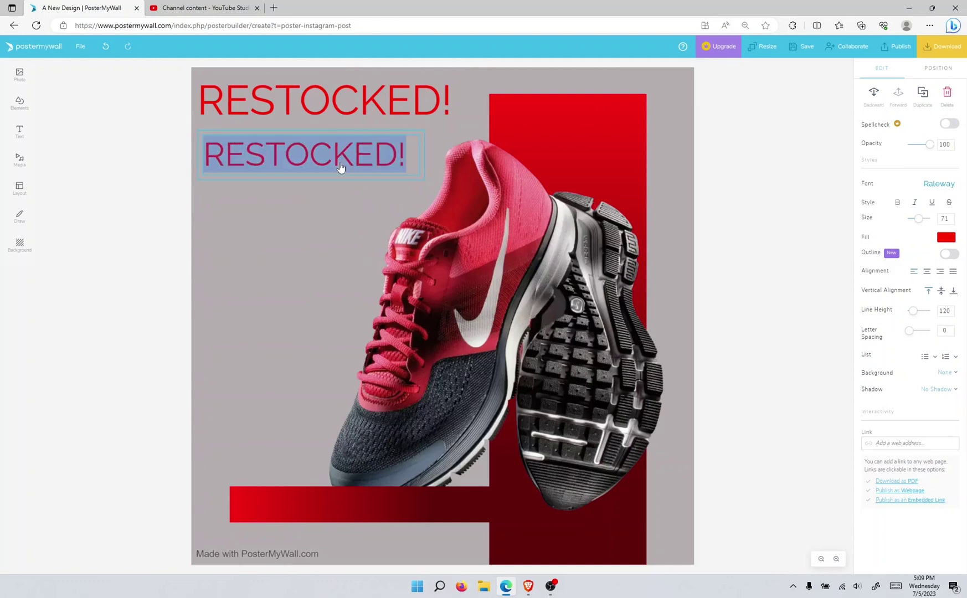
pyautogui.write('ROCK IN')
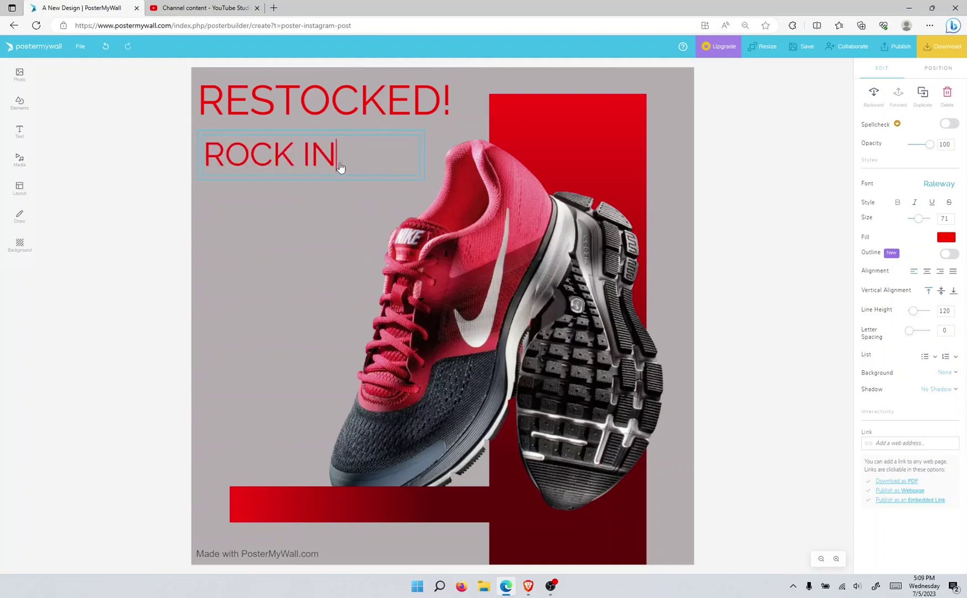
pyautogui.write(' NIKE')
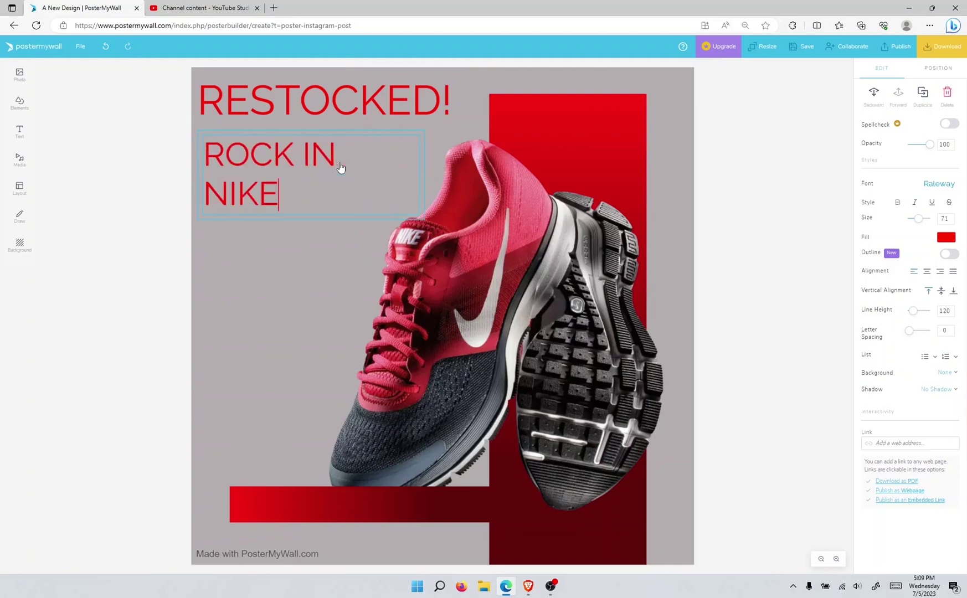
pyautogui.press('Escape')
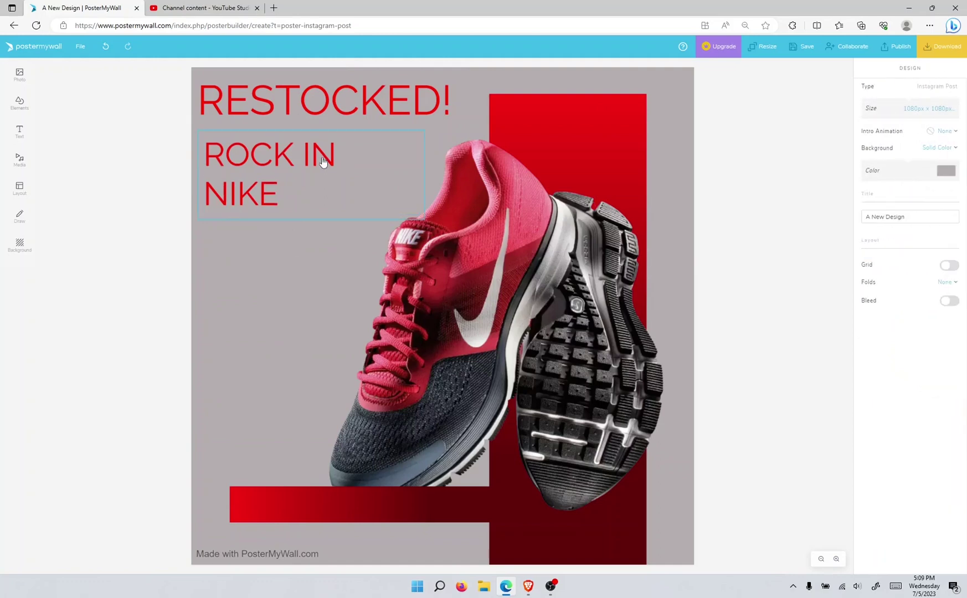
# Fit "ROCK IN NIKE" on one line, set its font to Roboto, and enlarge it to size 80
pyautogui.click(332, 157)
pyautogui.moveTo(372, 166); pyautogui.dragTo(448, 183)
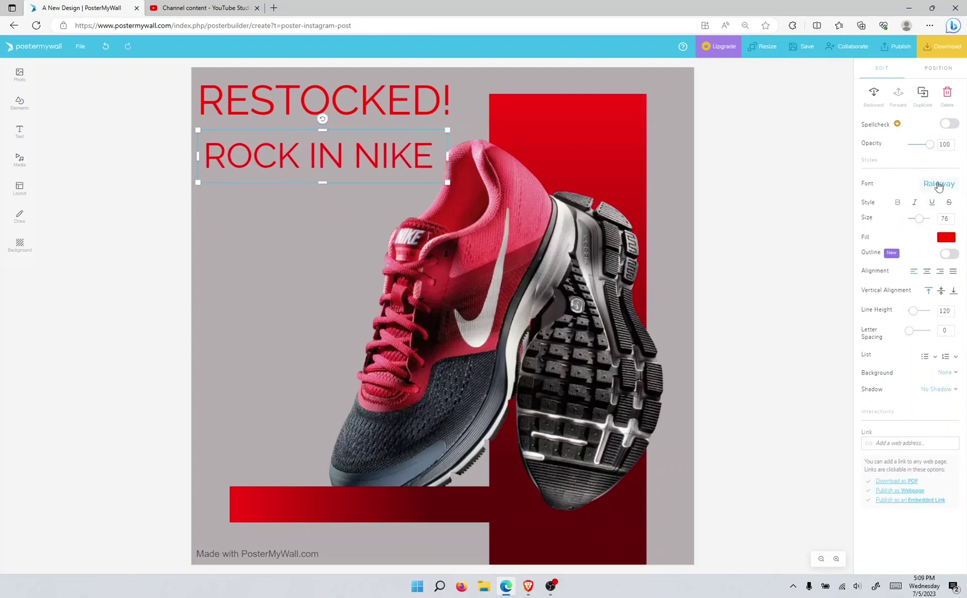
pyautogui.click(939, 185)
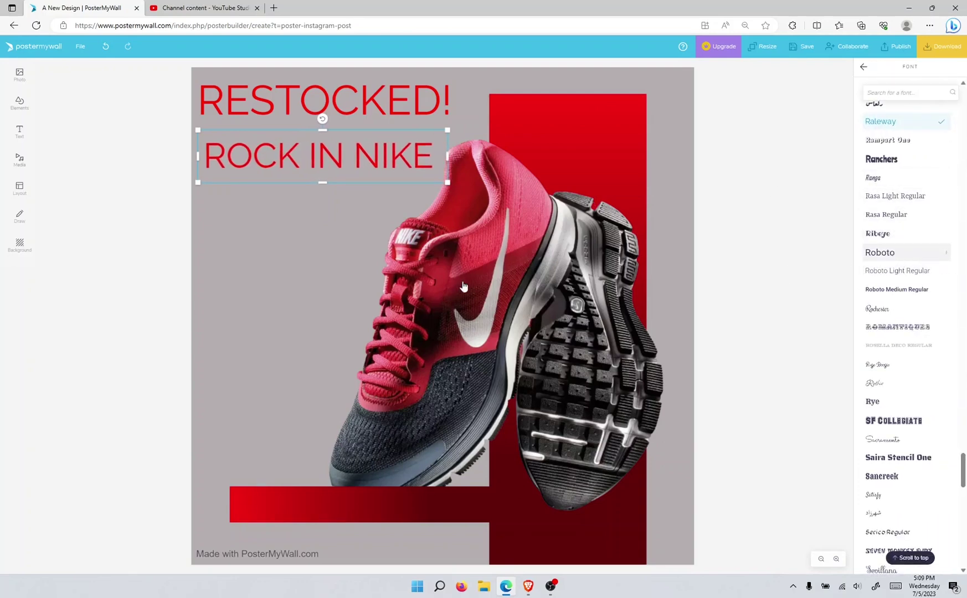
pyautogui.click(894, 255)
pyautogui.click(291, 249)
pyautogui.click(431, 158)
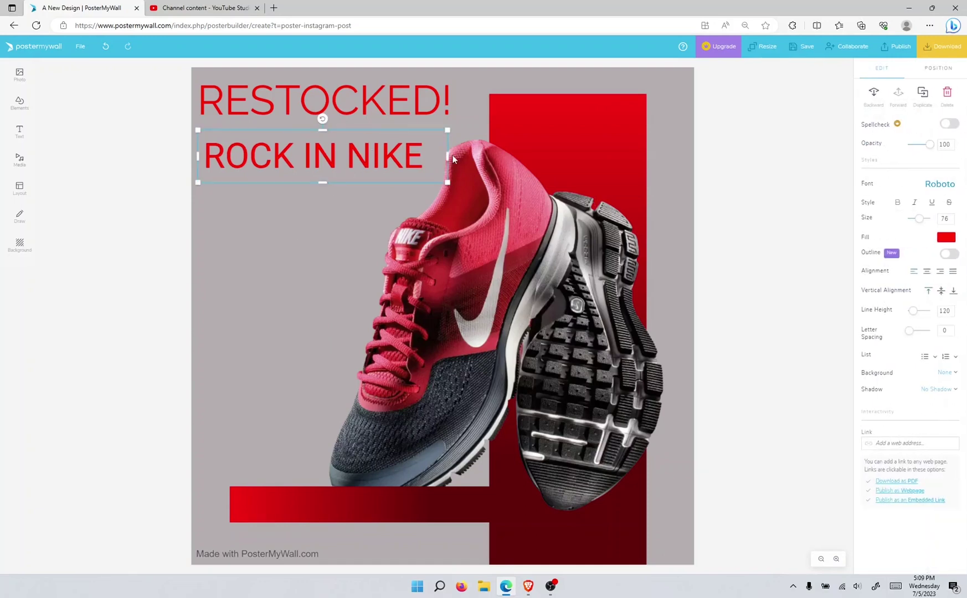
pyautogui.moveTo(447, 157); pyautogui.dragTo(444, 185)
# Duplicate the "ROCK IN NIKE" line directly below, change the copy's text to "SNEAKERS", and enlarge it slightly
pyautogui.click(926, 97)
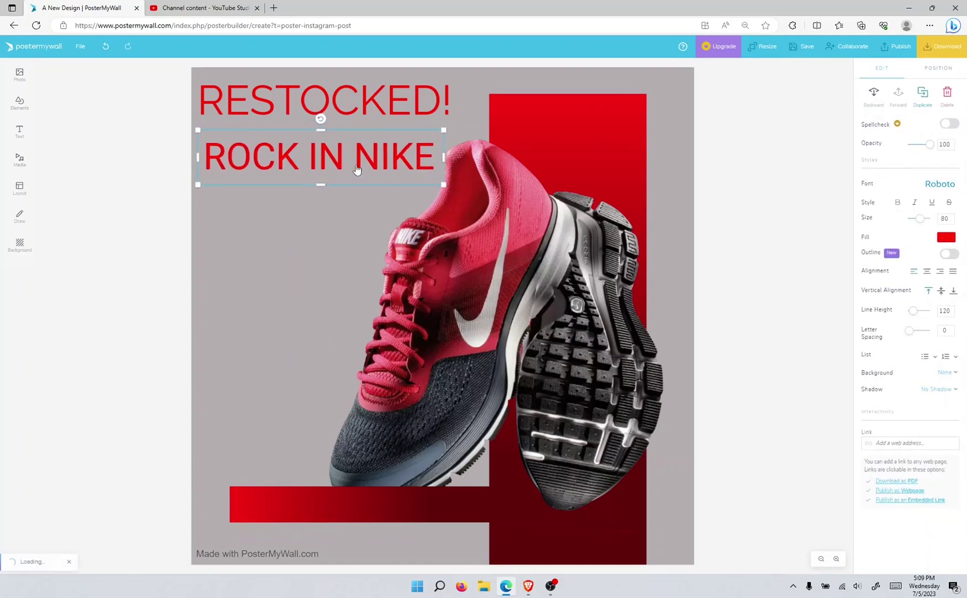
pyautogui.moveTo(379, 157); pyautogui.dragTo(375, 201)
pyautogui.doubleClick(375, 200)
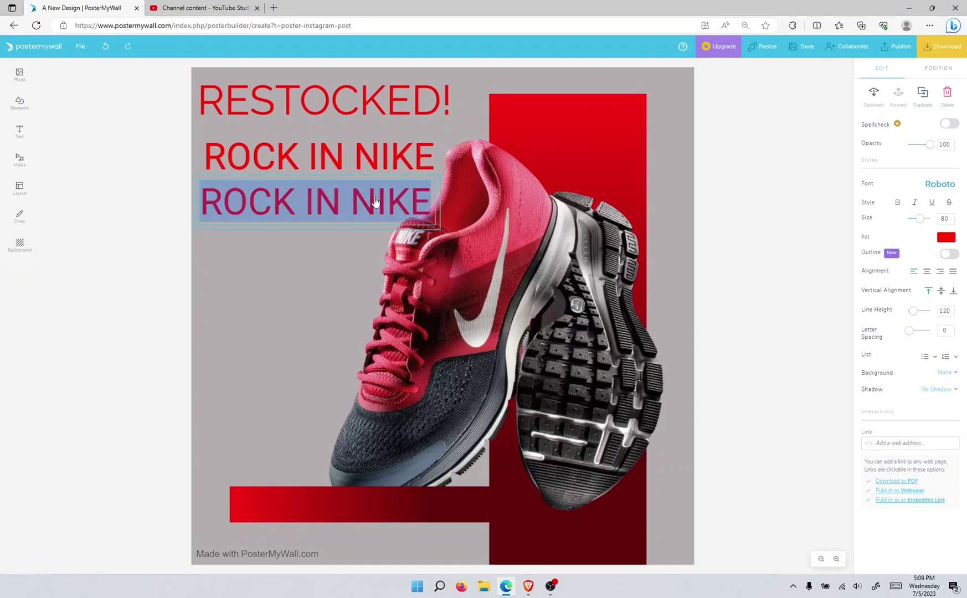
pyautogui.write('SNEK')
pyautogui.press('BackSpace')
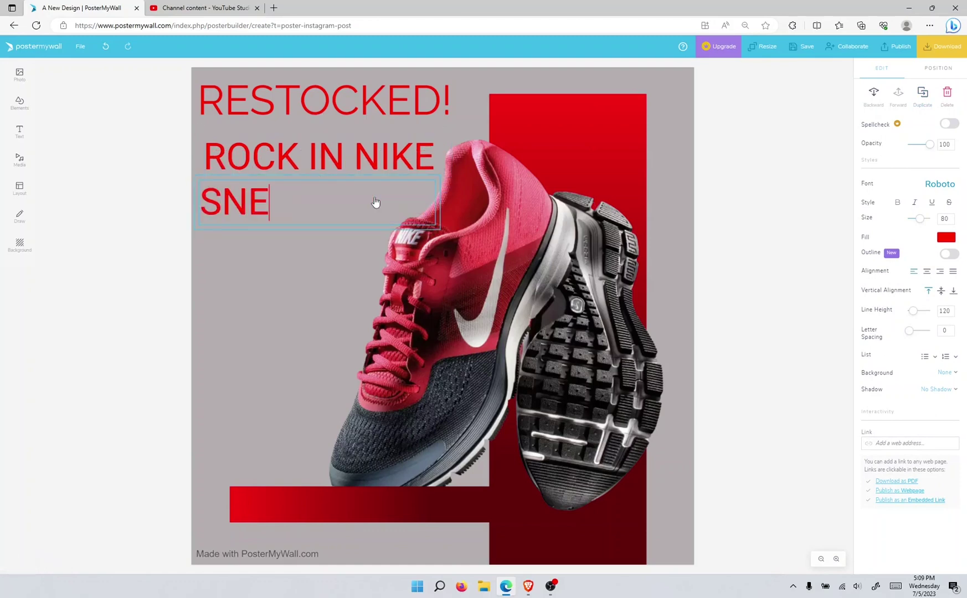
pyautogui.write('AKERS')
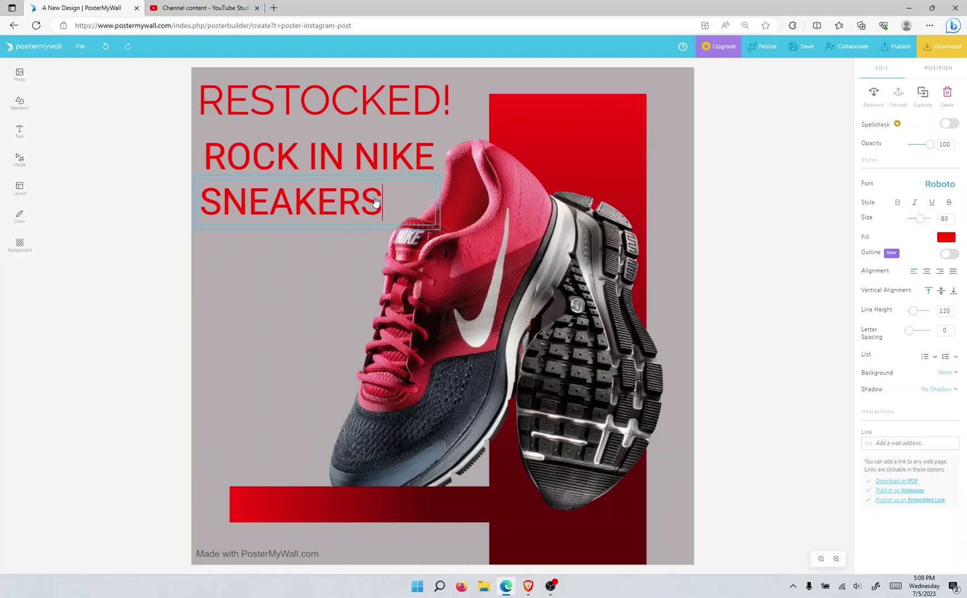
pyautogui.click(324, 251)
pyautogui.click(311, 204)
pyautogui.moveTo(440, 202); pyautogui.dragTo(404, 237)
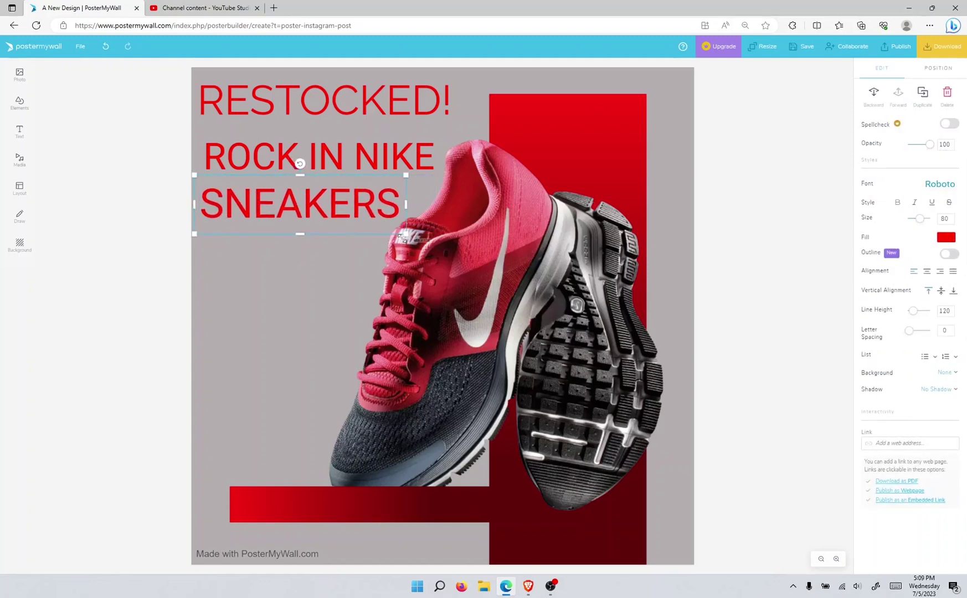
# Set the font of the "SNEAKERS" line to Archivo Black
pyautogui.click(950, 185)
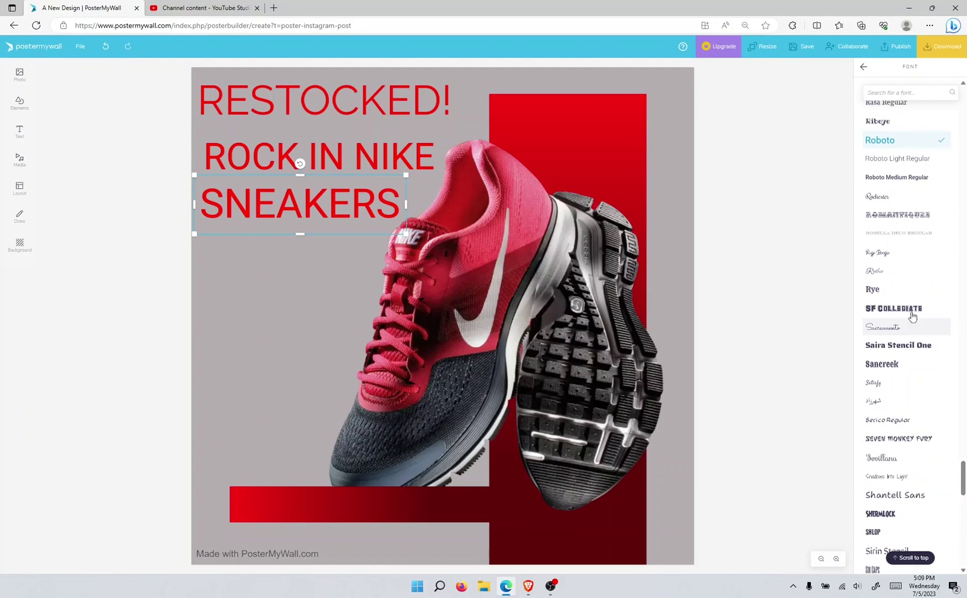
pyautogui.scroll(6, 912, 317)
pyautogui.scroll(15, 905, 320)
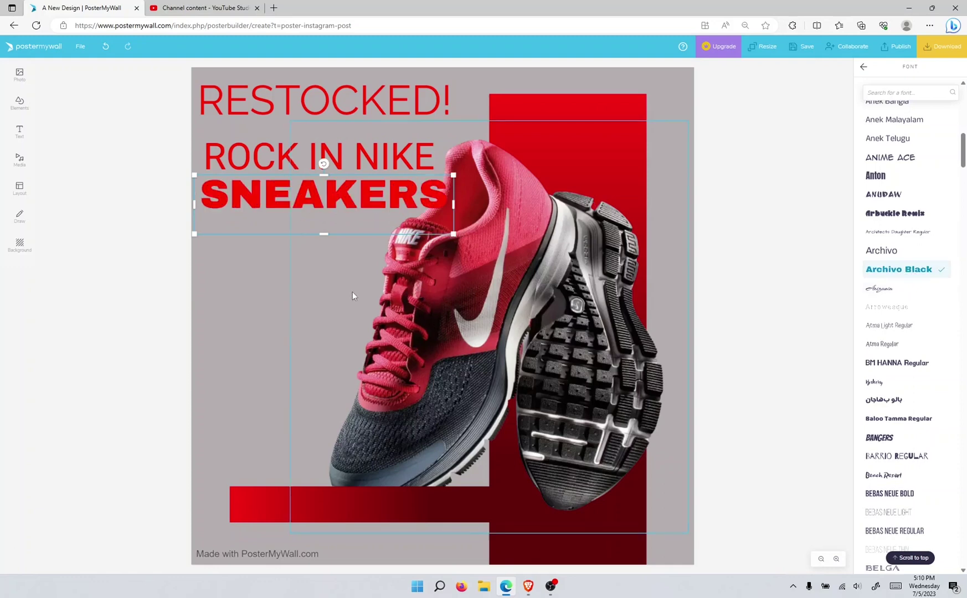
pyautogui.click(324, 286)
# Shift the shoe and both red bars right, narrowing the vertical bar and lowering the horizontal strip until the two bars meet
pyautogui.moveTo(420, 279); pyautogui.dragTo(426, 281)
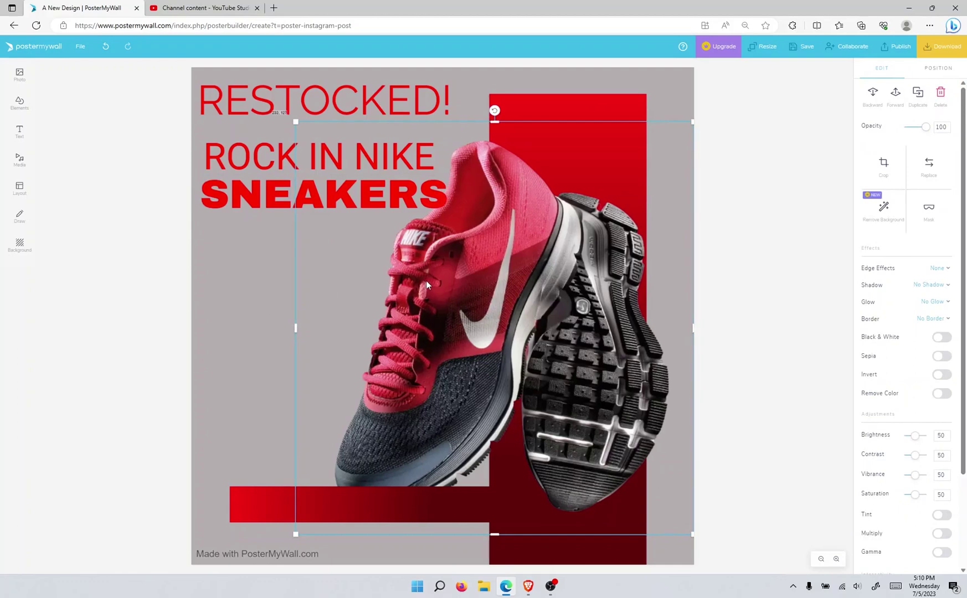
pyautogui.moveTo(565, 105); pyautogui.dragTo(584, 105)
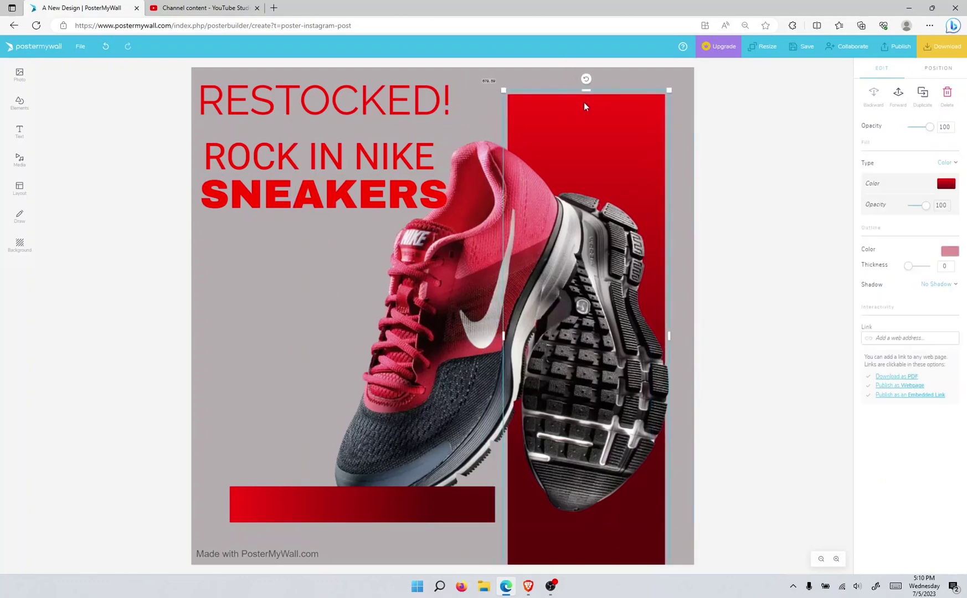
pyautogui.moveTo(506, 334); pyautogui.dragTo(514, 335)
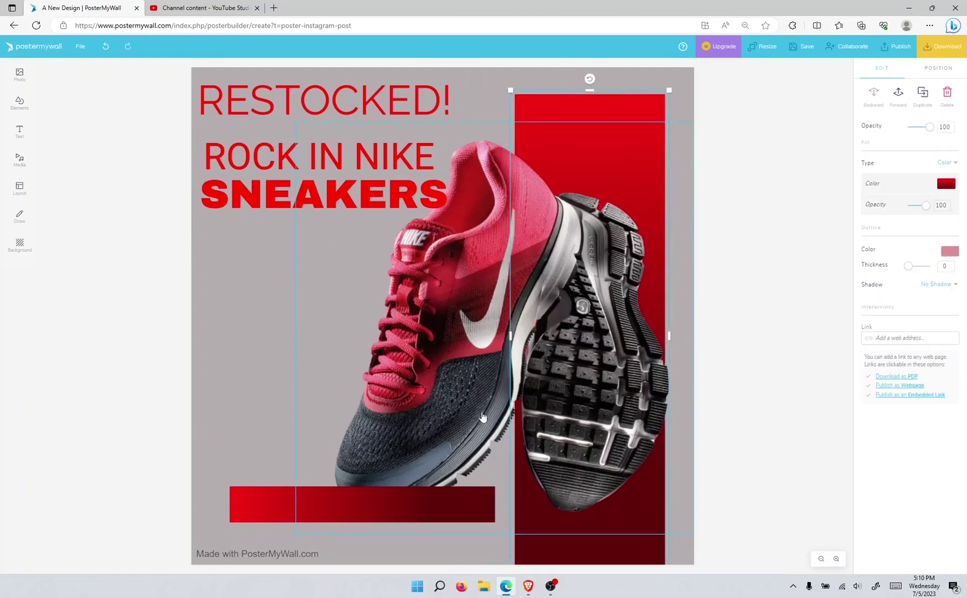
pyautogui.moveTo(467, 511); pyautogui.dragTo(488, 515)
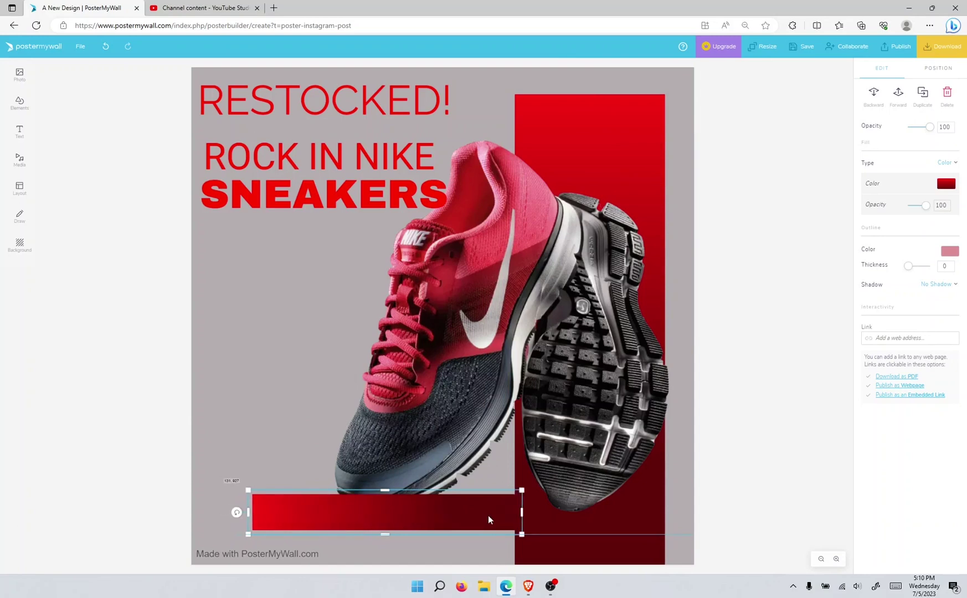
pyautogui.click(334, 330)
# Shrink "SNEAKERS" slightly and lower "ROCK IN NIKE" so it sits close above it
pyautogui.click(422, 189)
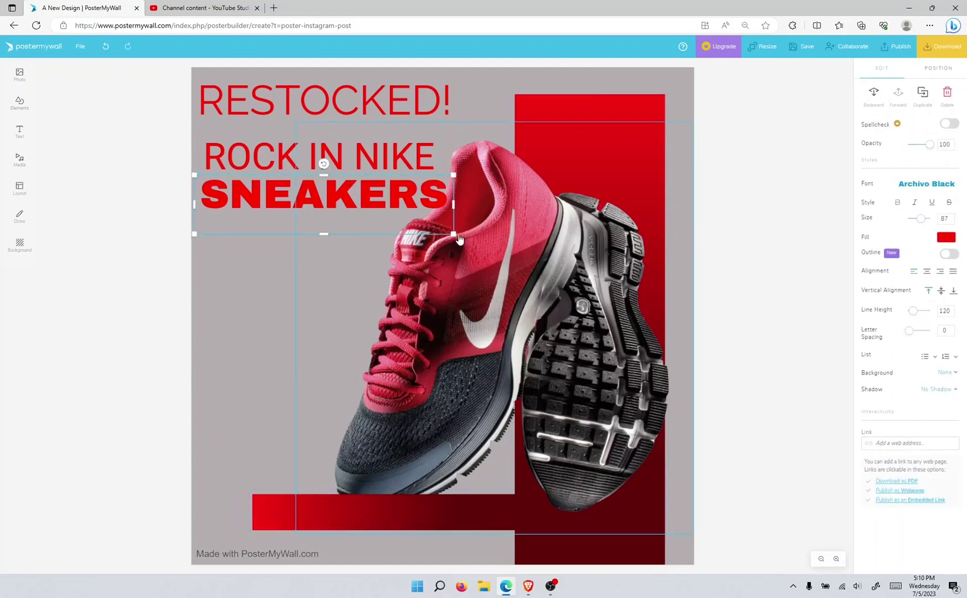
pyautogui.moveTo(448, 232); pyautogui.dragTo(445, 232)
pyautogui.moveTo(357, 143); pyautogui.dragTo(358, 152)
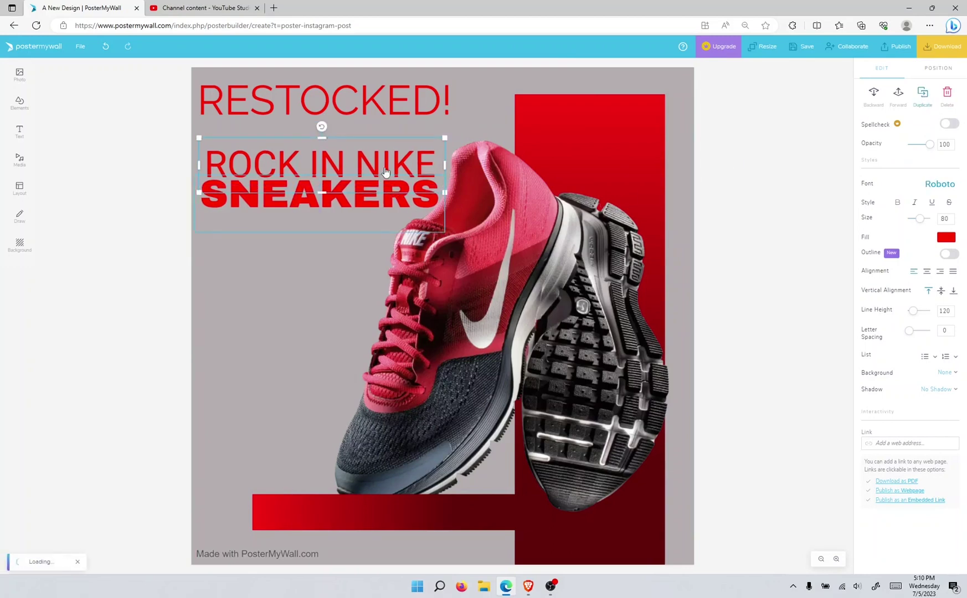
# Duplicate "ROCK IN NIKE" below "SNEAKERS", shrink the copy to size 35, and change its text to "30"
pyautogui.moveTo(387, 168); pyautogui.dragTo(388, 246)
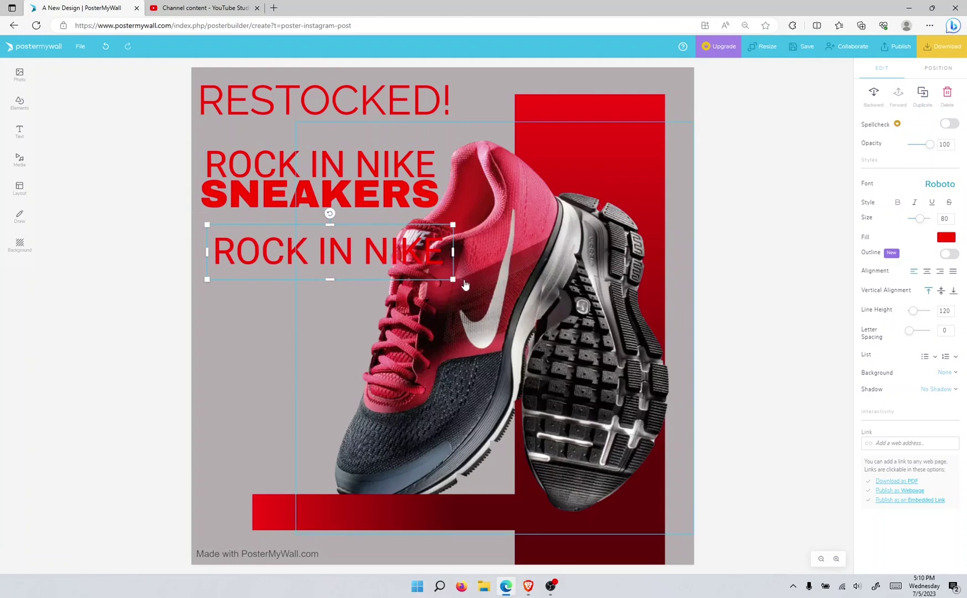
pyautogui.moveTo(453, 280); pyautogui.dragTo(321, 254)
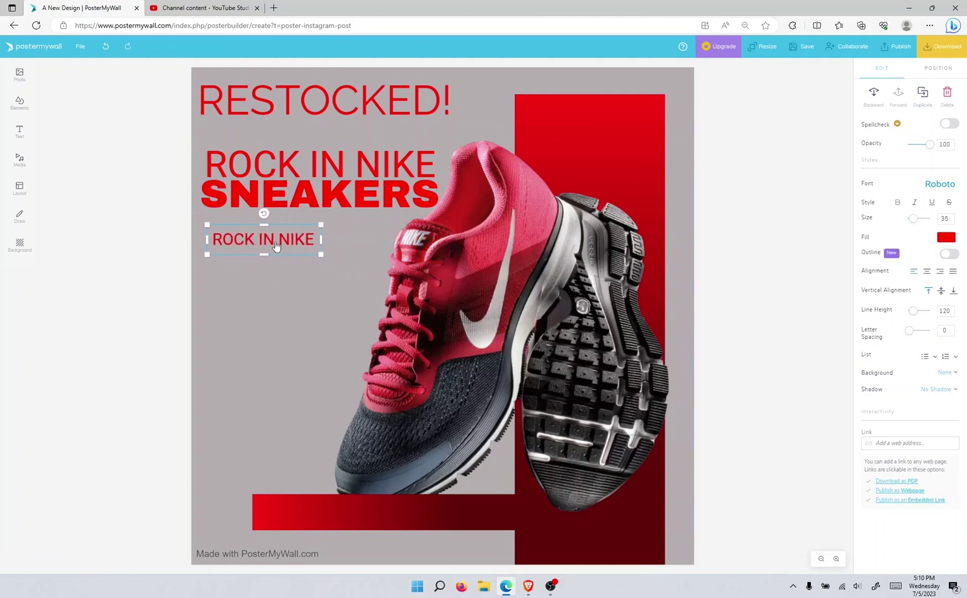
pyautogui.doubleClick(277, 245)
pyautogui.write('30')
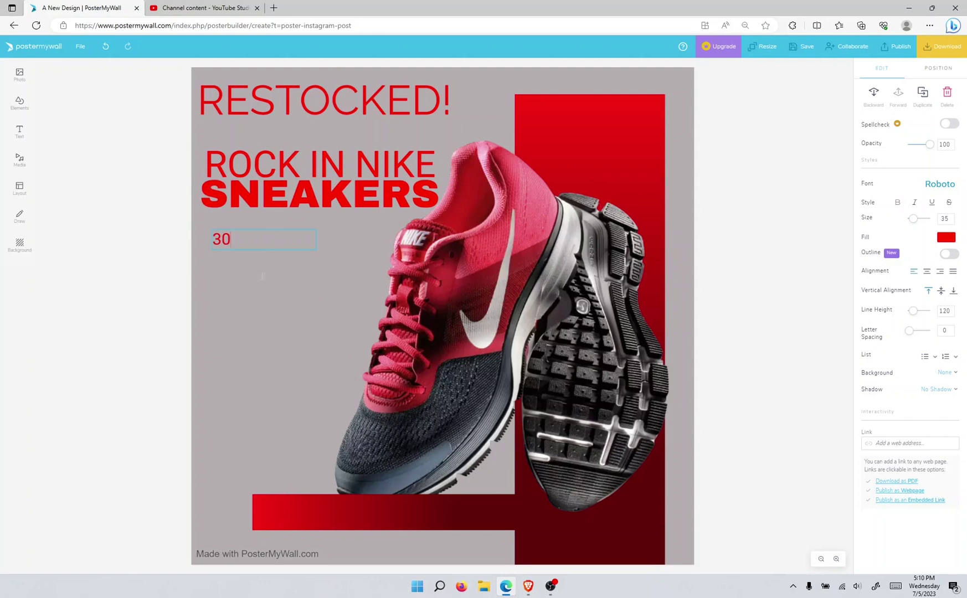
# Narrow the "30" text box, enlarge it to size 109, and align it under the start of "SNEAKERS"
pyautogui.click(264, 260)
pyautogui.click(221, 246)
pyautogui.moveTo(315, 242); pyautogui.dragTo(247, 242)
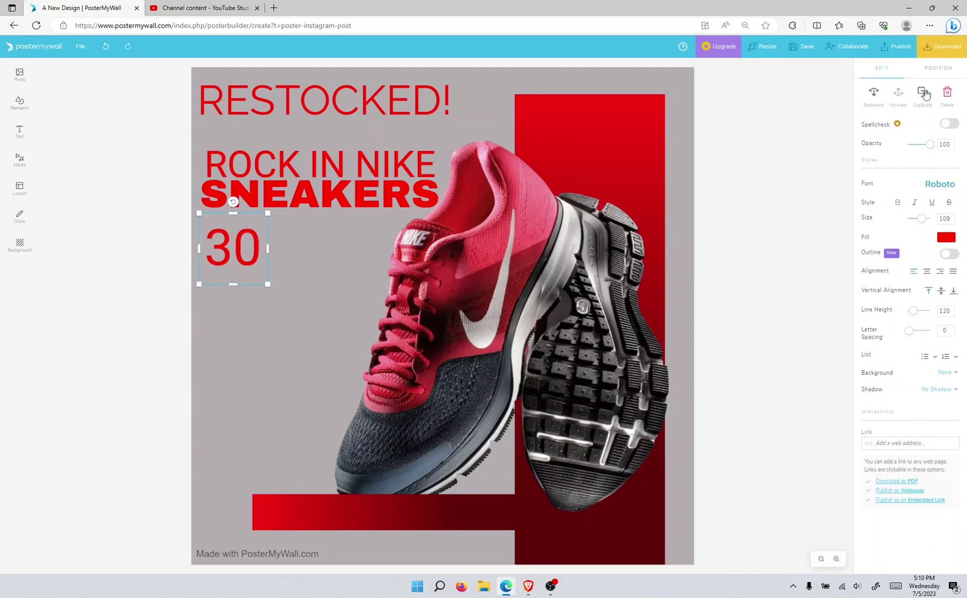
# Duplicate "30", change the copy's text to "%", shrink it to size 66, and place it beside the upper part of "30"
pyautogui.hotkey('ctrl', 'd')
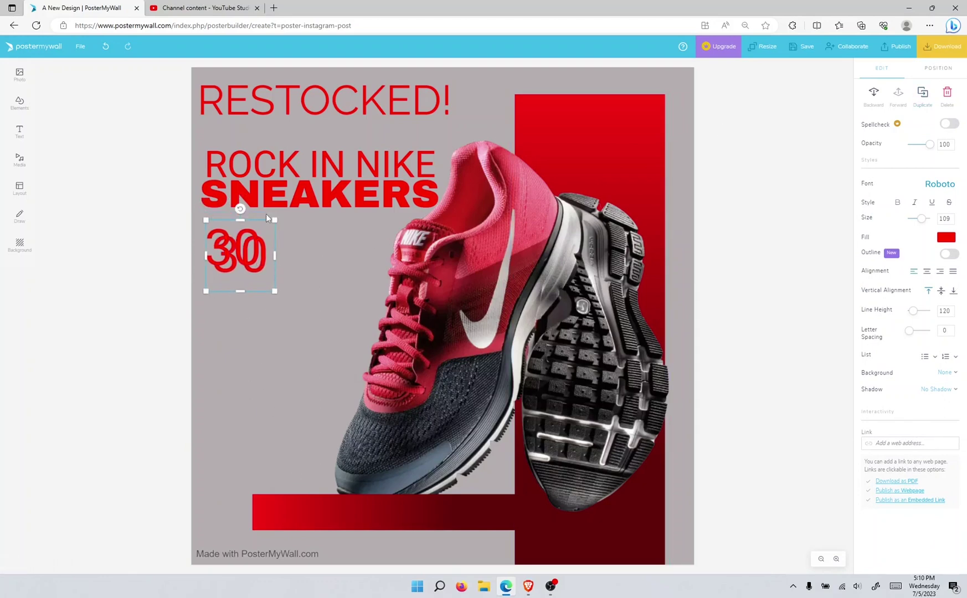
pyautogui.click(204, 8)
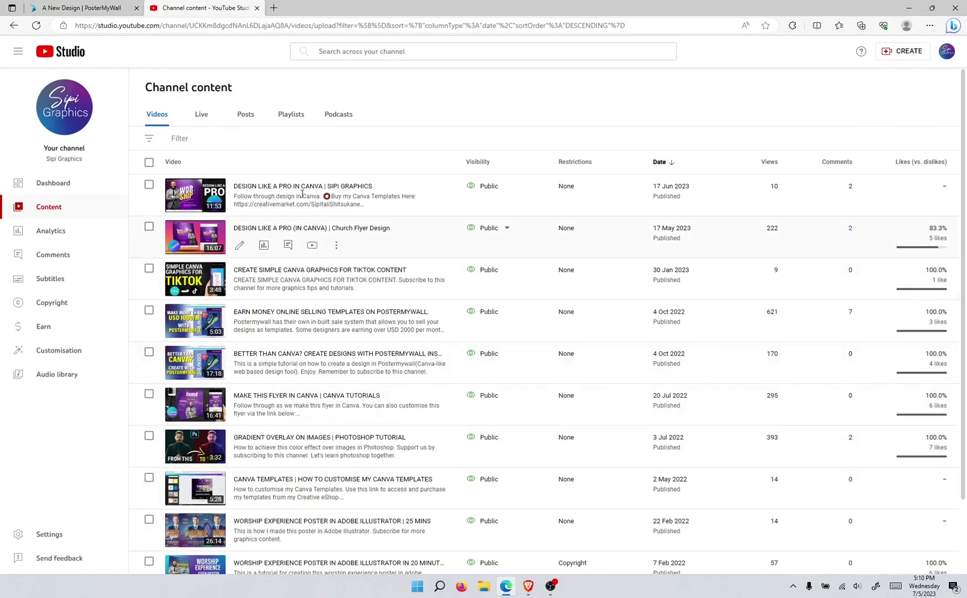
pyautogui.click(72, 8)
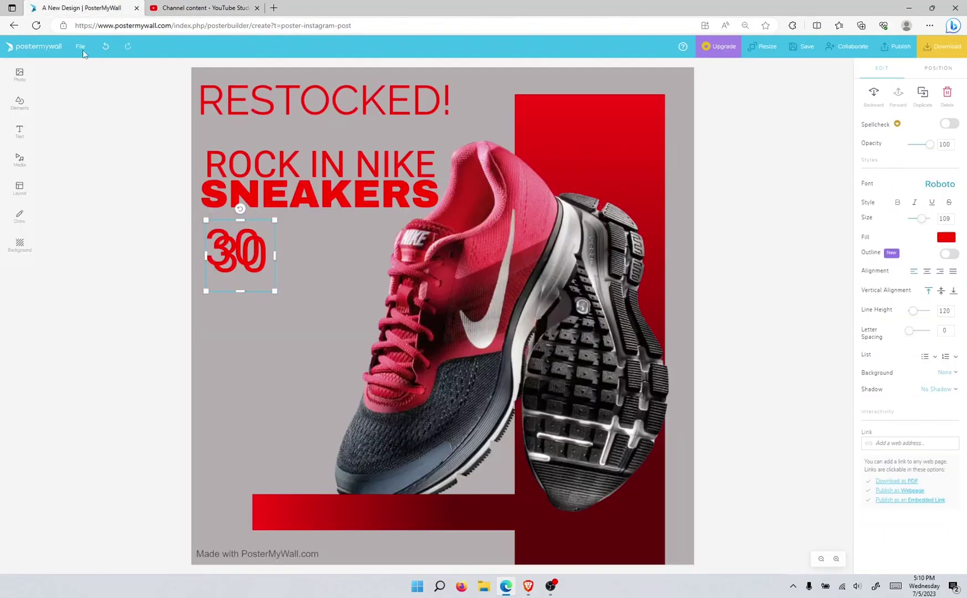
pyautogui.click(233, 335)
pyautogui.moveTo(272, 290)
pyautogui.mouseDown()
pyautogui.moveTo(293, 320)
pyautogui.moveTo(278, 302)
pyautogui.mouseUp()
pyautogui.doubleClick(254, 279)
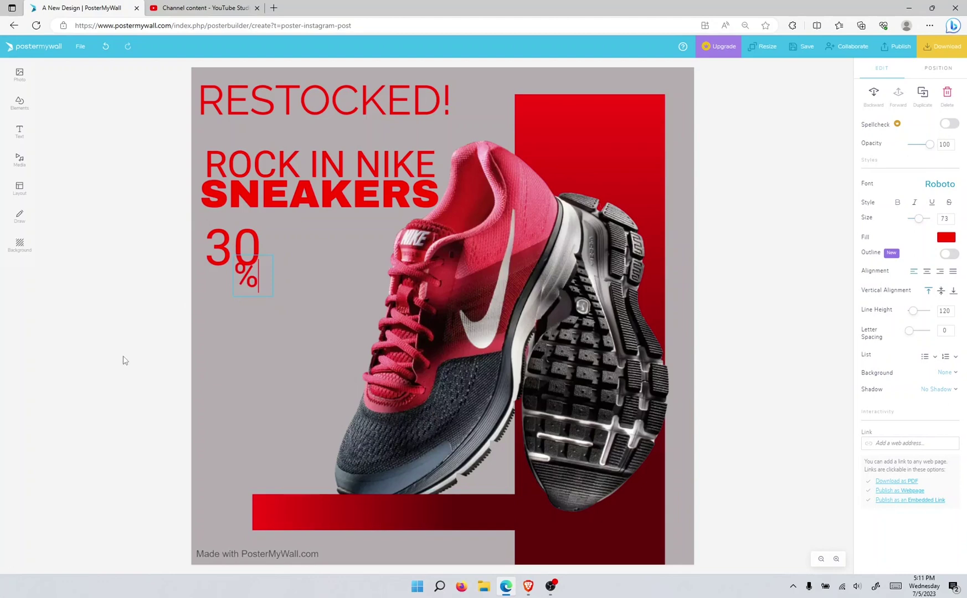
pyautogui.click(234, 314)
pyautogui.moveTo(250, 276); pyautogui.dragTo(271, 241)
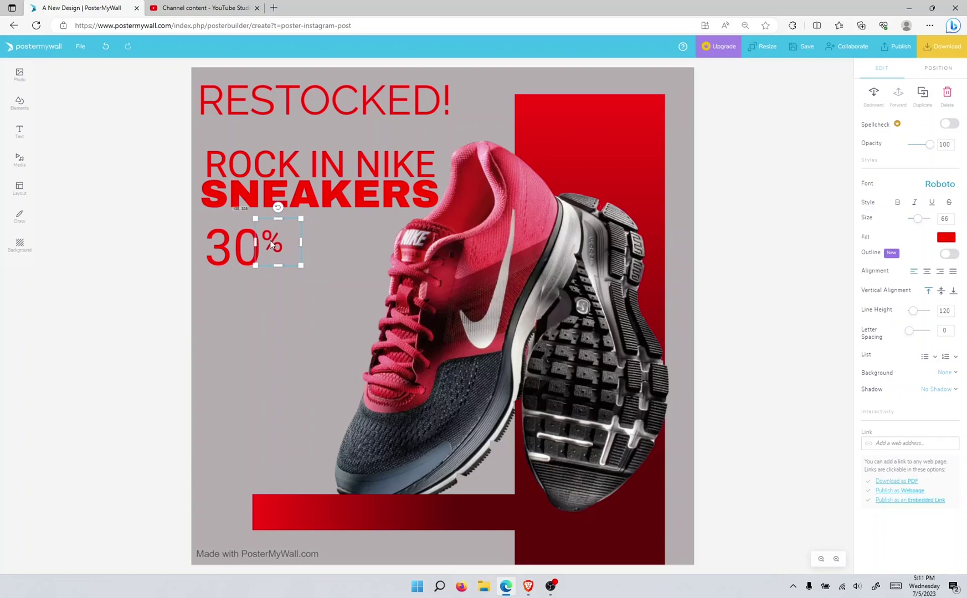
# Duplicate the "%" text just below itself and change the copy's text to "OFF"
pyautogui.click(921, 94)
pyautogui.moveTo(282, 258); pyautogui.dragTo(286, 271)
pyautogui.doubleClick(285, 267)
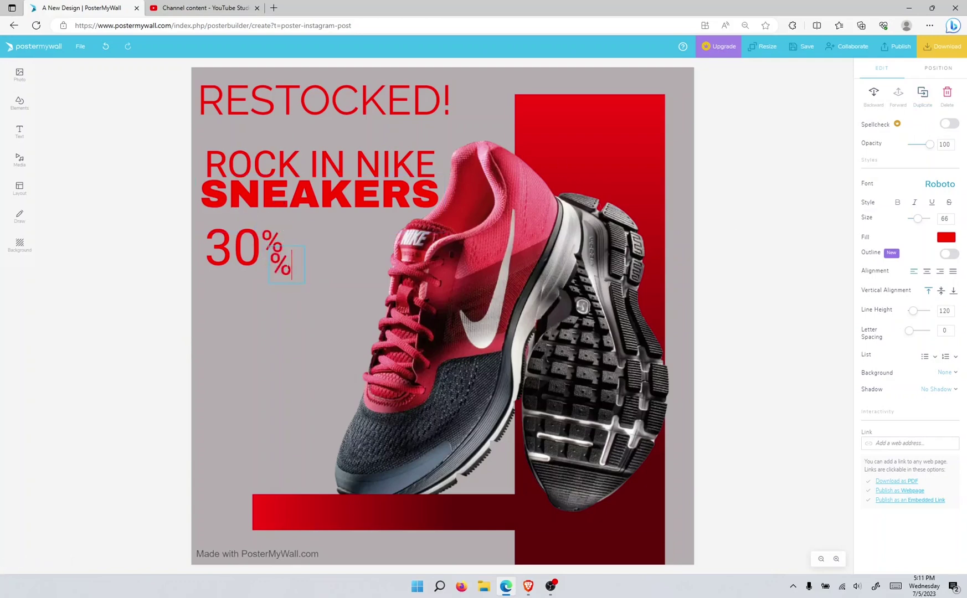
pyautogui.press('BackSpace')
pyautogui.write('OFF')
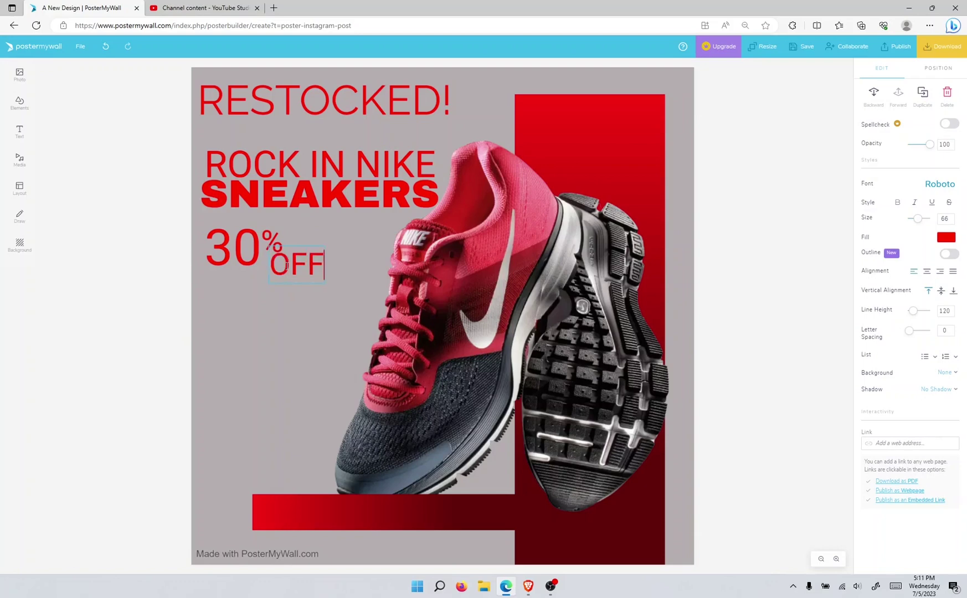
pyautogui.click(287, 311)
# Shrink "OFF" to size 37 and tuck it directly under "%", beside the lower part of "30"
pyautogui.click(273, 256)
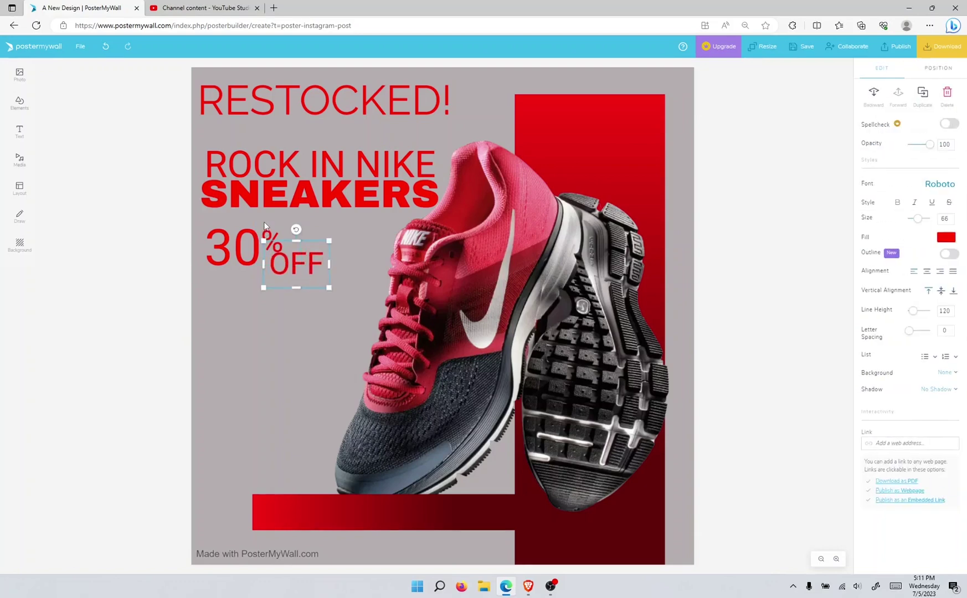
pyautogui.keyDown('shift'); pyautogui.click(269, 235); pyautogui.keyUp('shift')
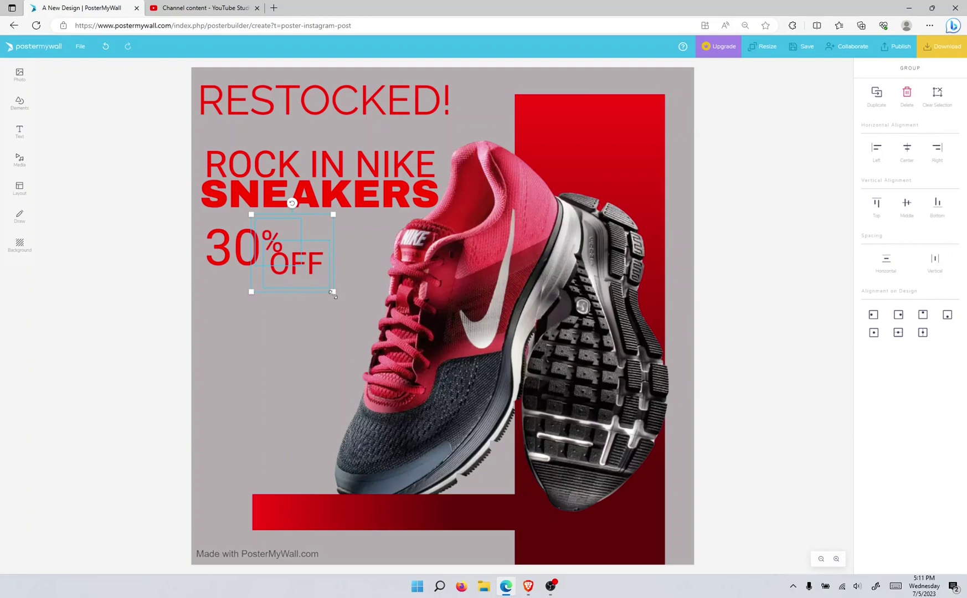
pyautogui.moveTo(332, 292); pyautogui.dragTo(305, 271)
pyautogui.click(308, 278)
pyautogui.click(277, 293)
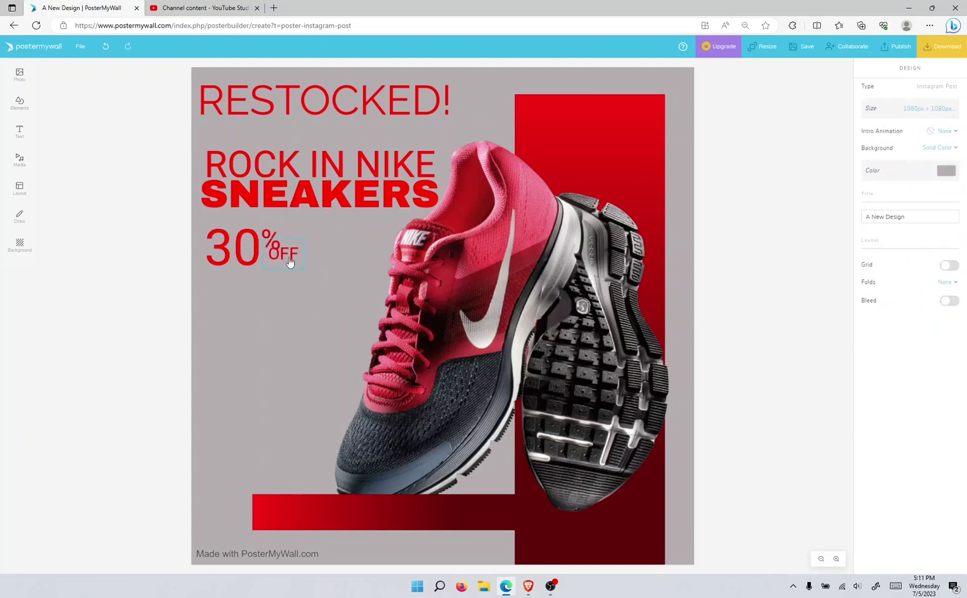
pyautogui.click(288, 263)
pyautogui.click(241, 312)
# Nudge "SNEAKERS" and the discount text slightly up and right, and centre the "30% OFF" texts beneath "SNEAKERS"
pyautogui.moveTo(263, 276); pyautogui.dragTo(233, 243)
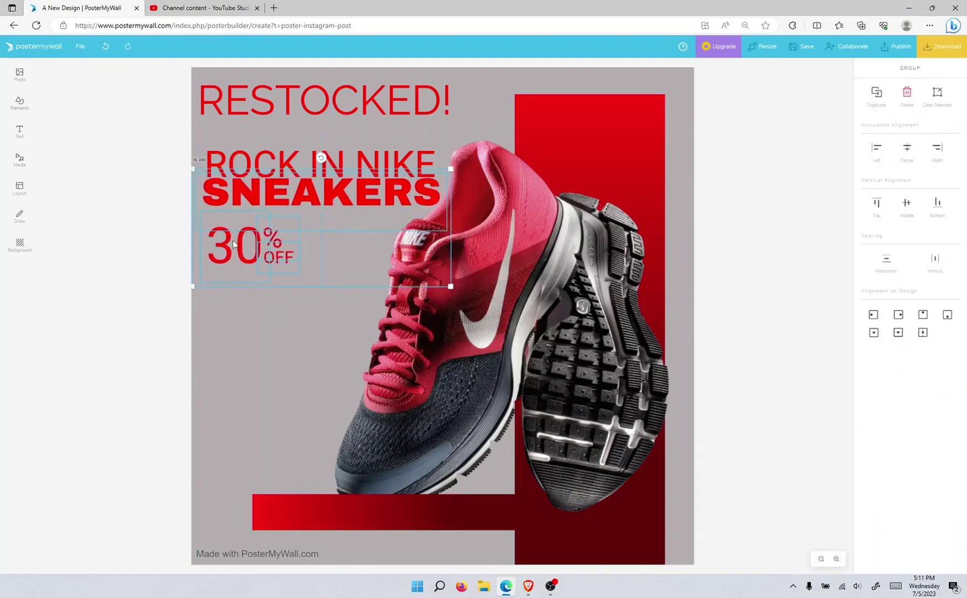
pyautogui.click(259, 313)
pyautogui.moveTo(281, 288); pyautogui.dragTo(287, 238)
pyautogui.click(252, 356)
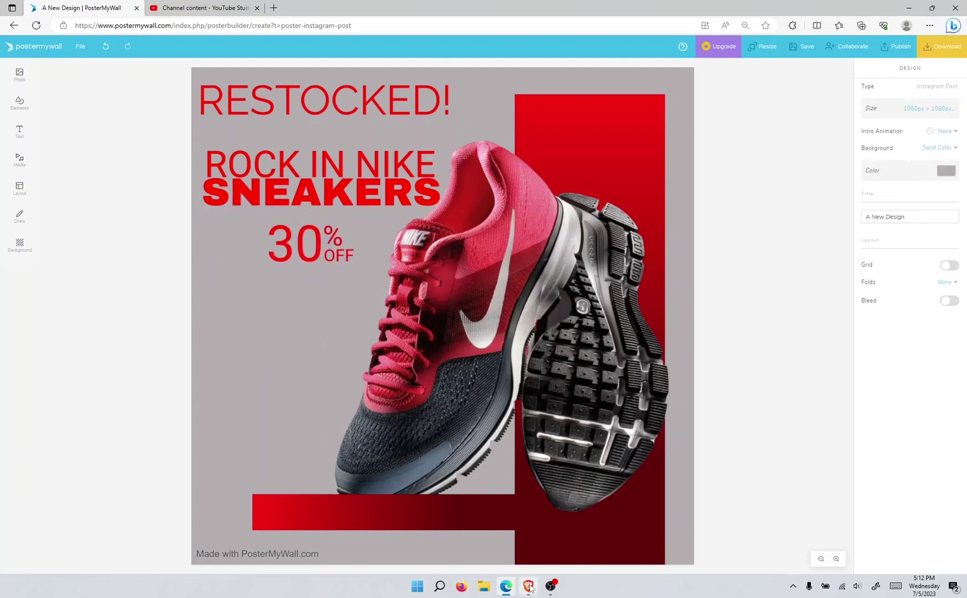
# Open the PNGWing website in a new browser tab and search it for "OFFER" images
pyautogui.click(274, 8)
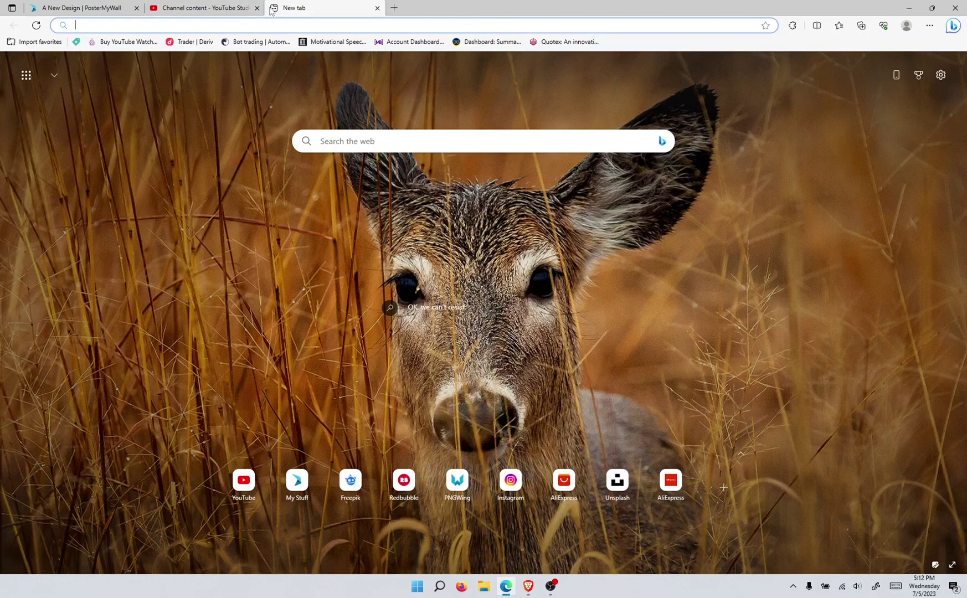
pyautogui.write('PNG')
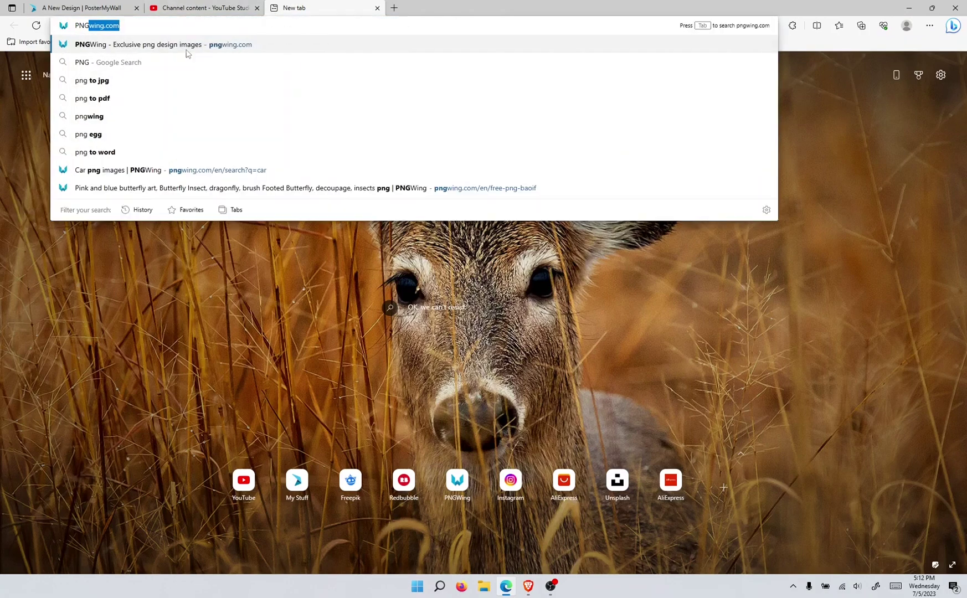
pyautogui.click(192, 50)
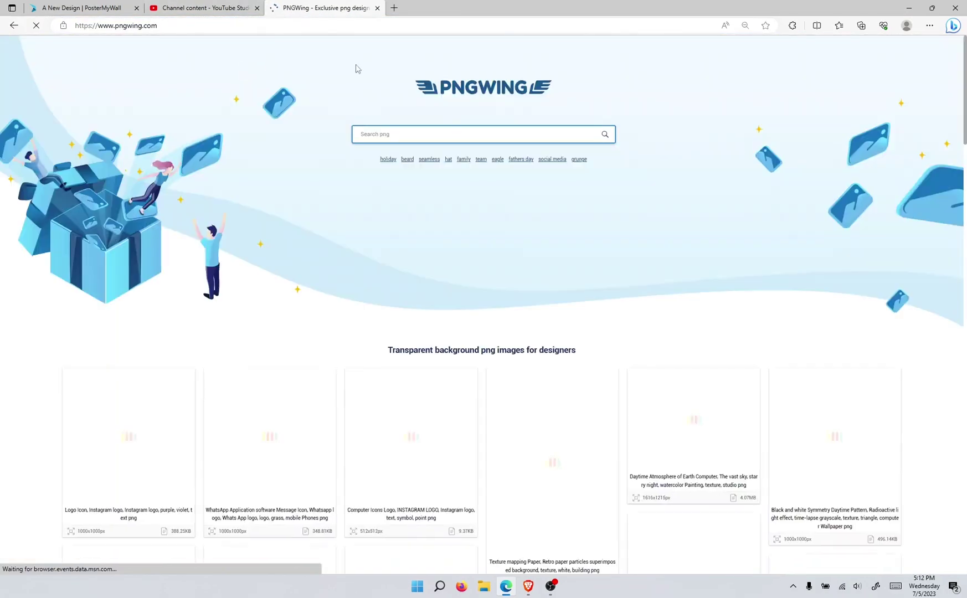
pyautogui.write('OFFER')
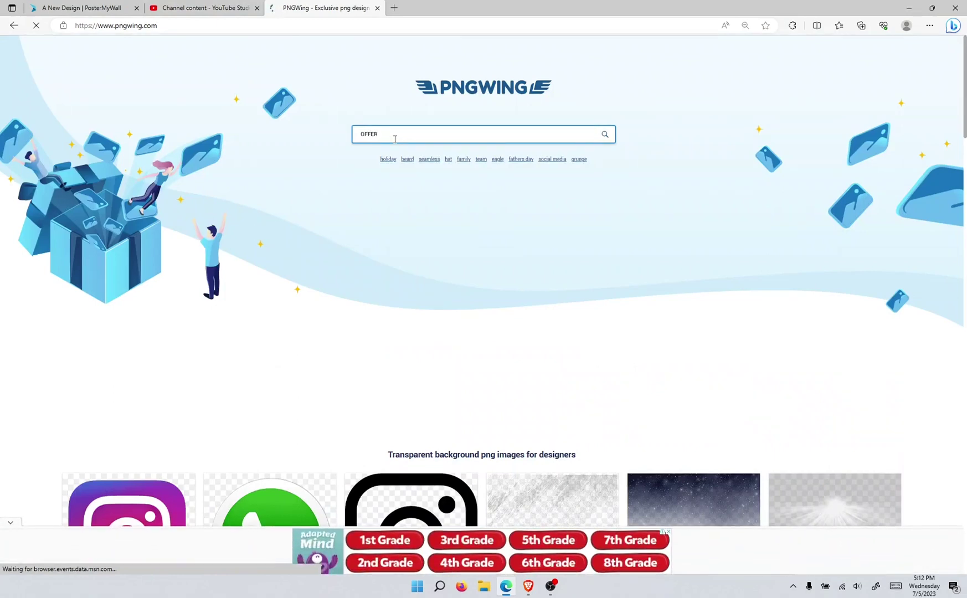
pyautogui.press('Return')
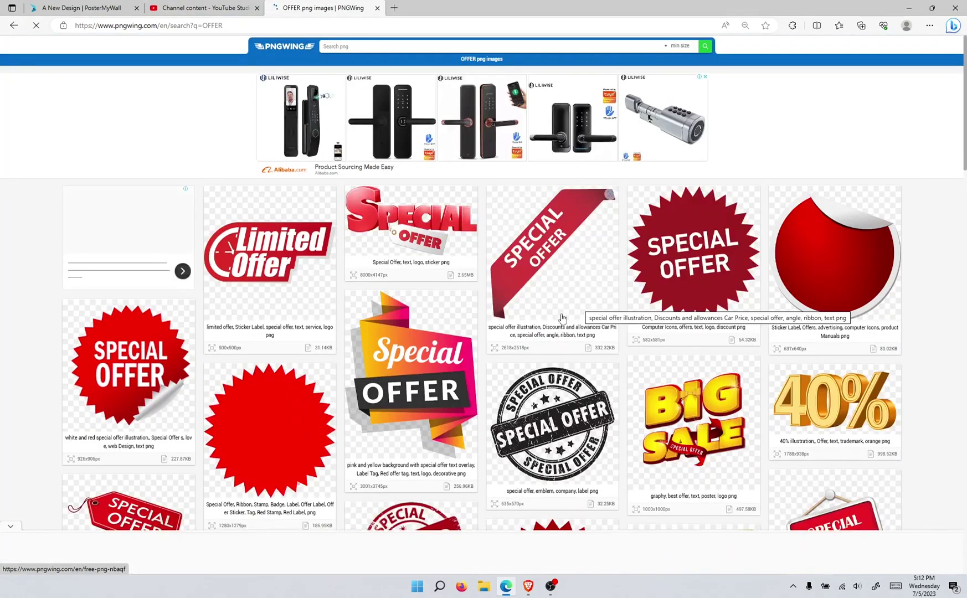
# Pick the blank round red sticker with a peeled corner from the results and download its 637x640px PNG
pyautogui.scroll(-2, 646, 397)
pyautogui.scroll(-3, 645, 398)
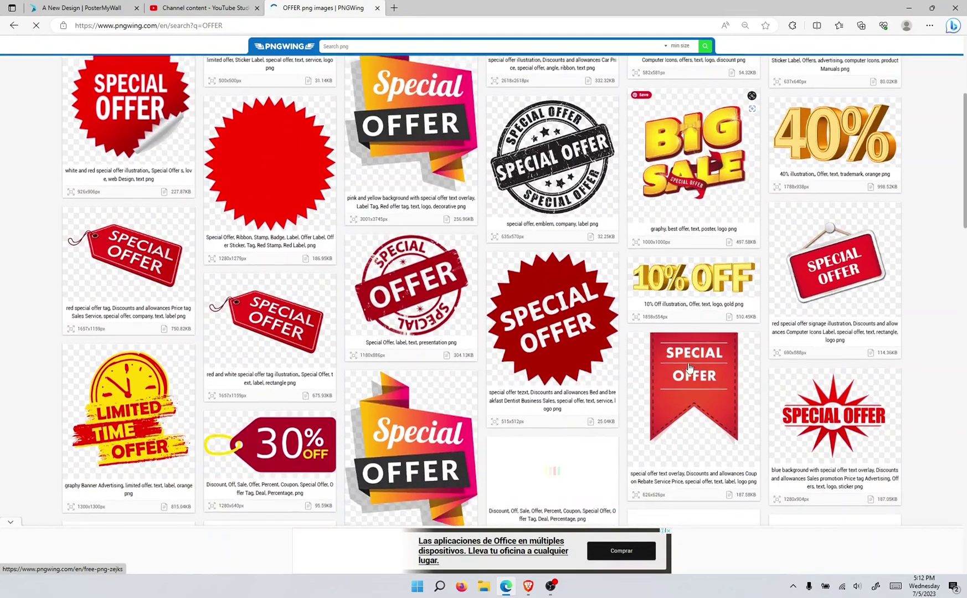
pyautogui.scroll(5, 720, 332)
pyautogui.click(833, 264)
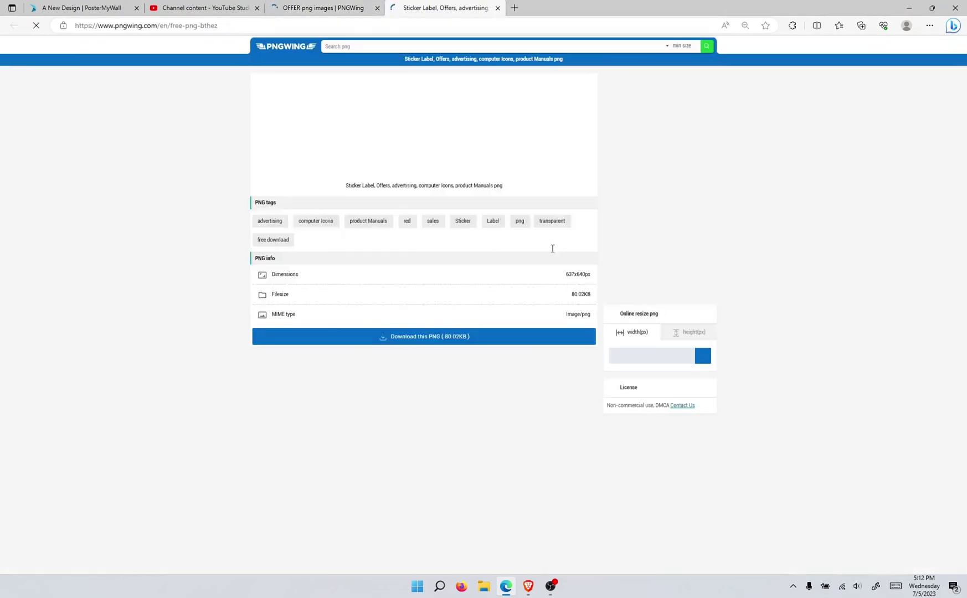
pyautogui.scroll(-5, 468, 314)
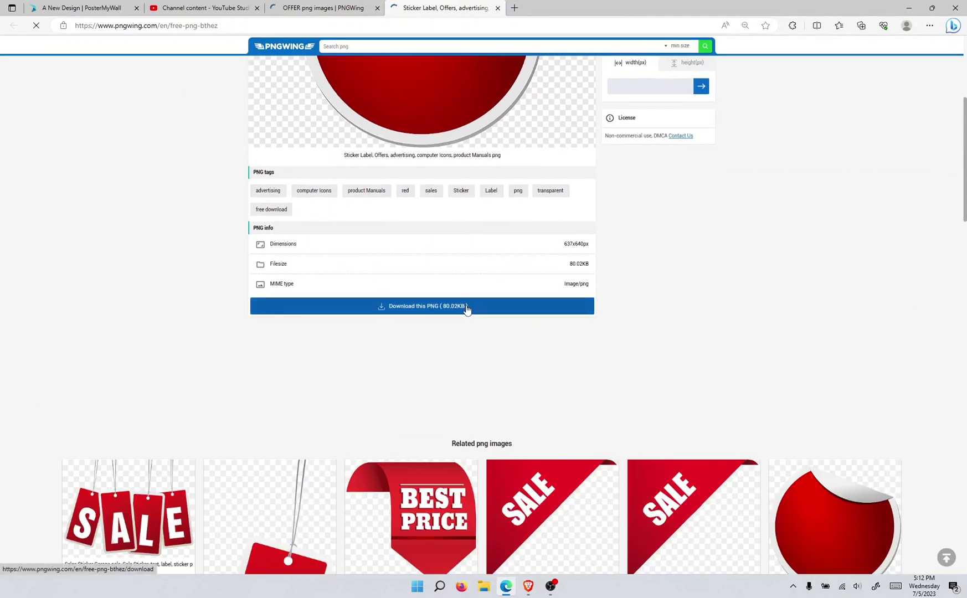
pyautogui.click(468, 307)
pyautogui.scroll(-8, 796, 396)
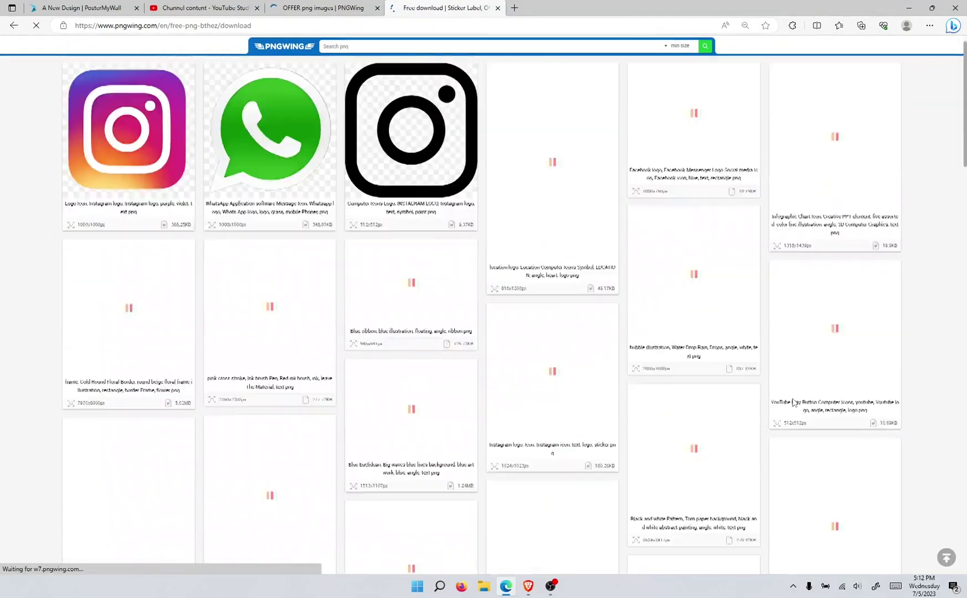
pyautogui.scroll(10, 791, 401)
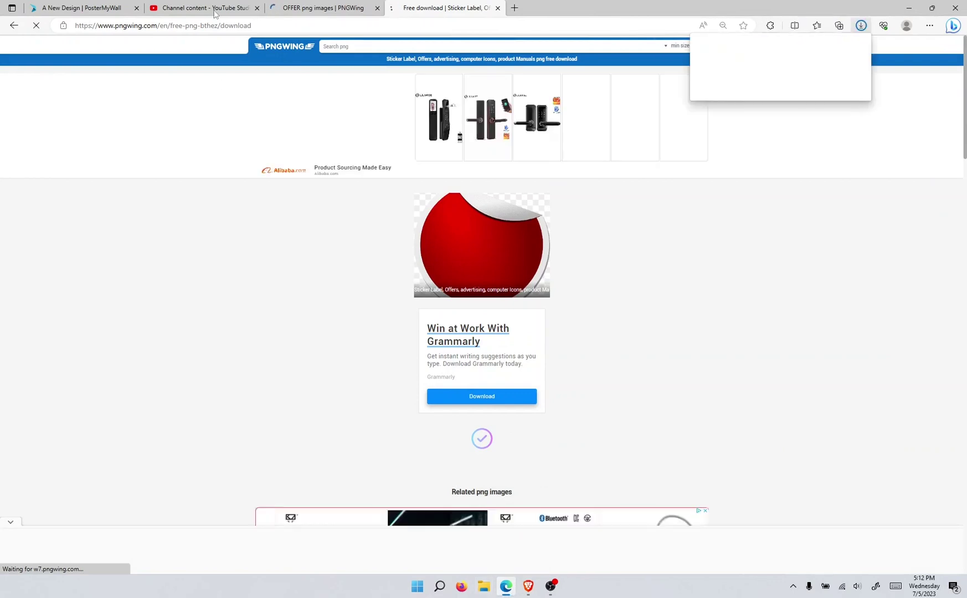
# Return to the PosterMyWall design, open the My Photos library, and add a new collection with the default name
pyautogui.click(38, 5)
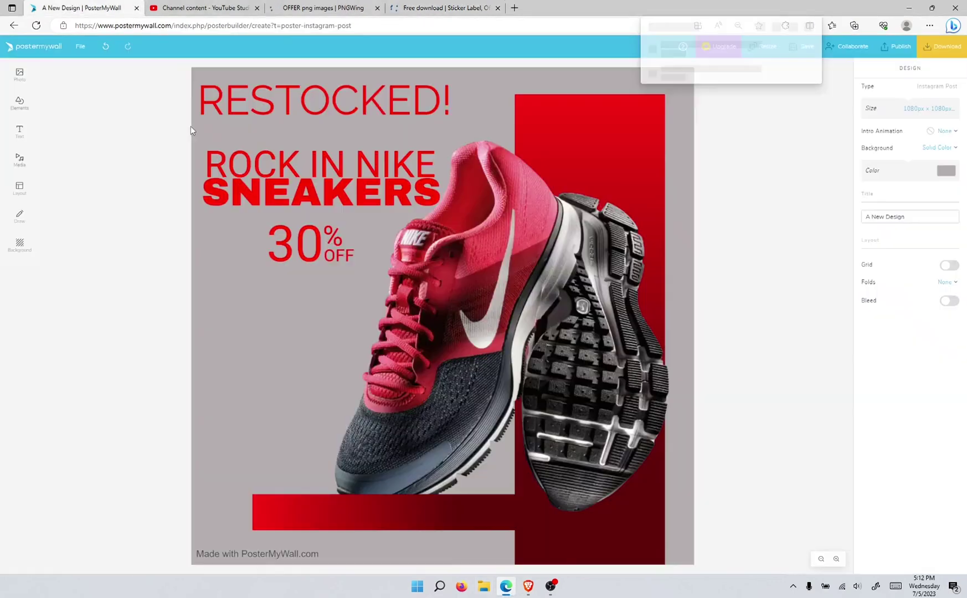
pyautogui.moveTo(22, 75)
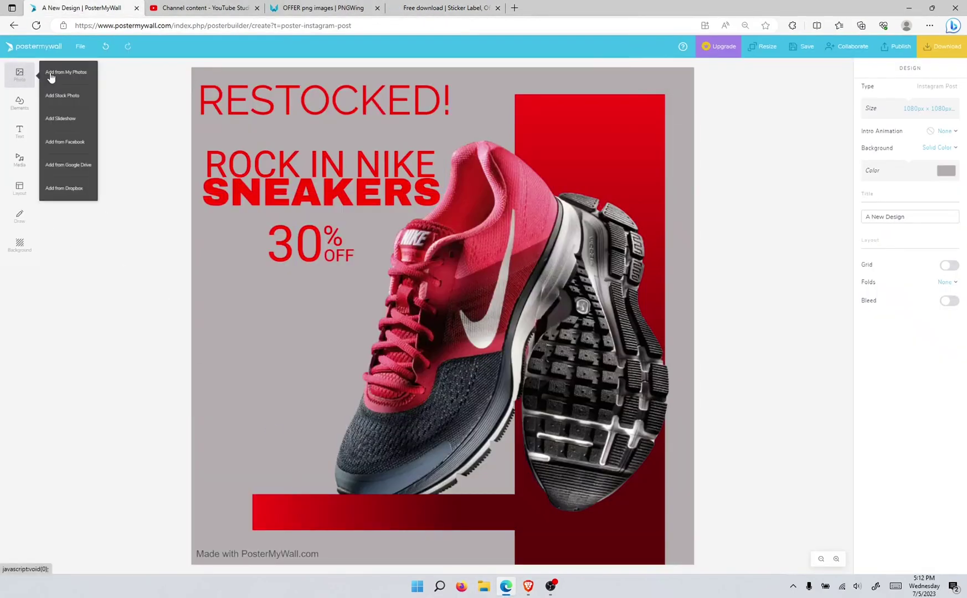
pyautogui.click(61, 71)
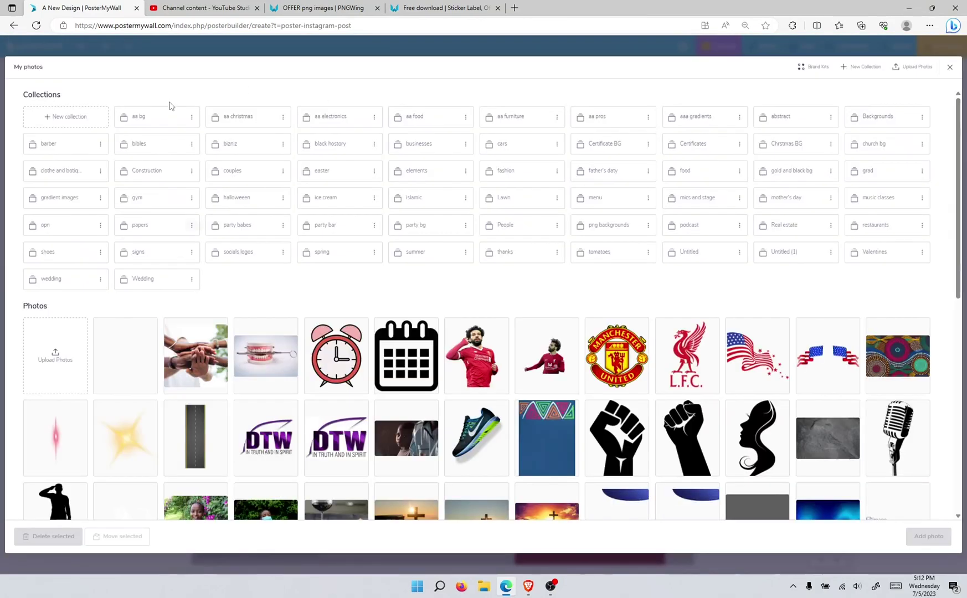
pyautogui.click(72, 119)
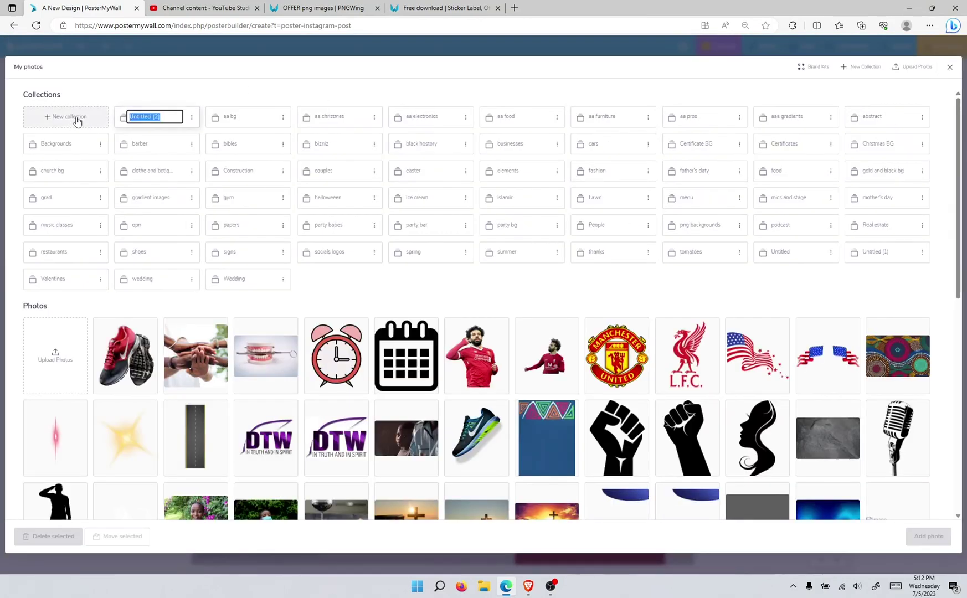
pyautogui.press('Return')
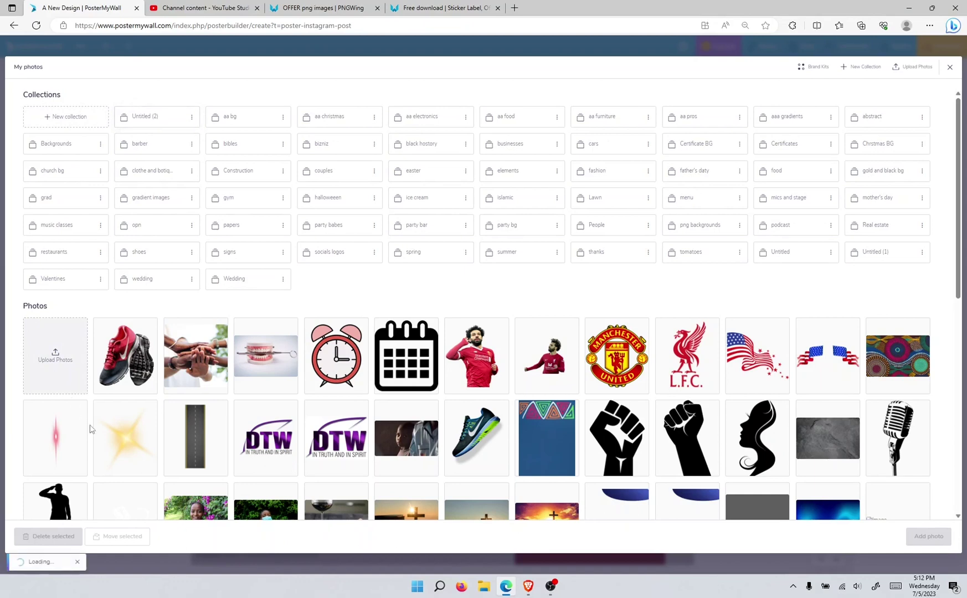
# Upload the downloaded red sticker PNG from Downloads into the design and shrink it to about a third, below "30% OFF"
pyautogui.click(58, 352)
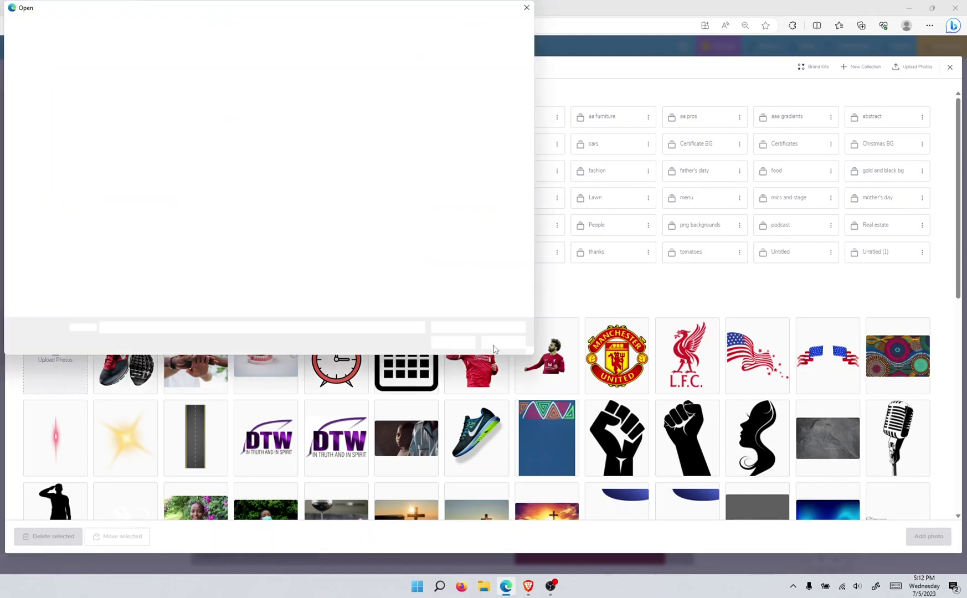
pyautogui.click(98, 88)
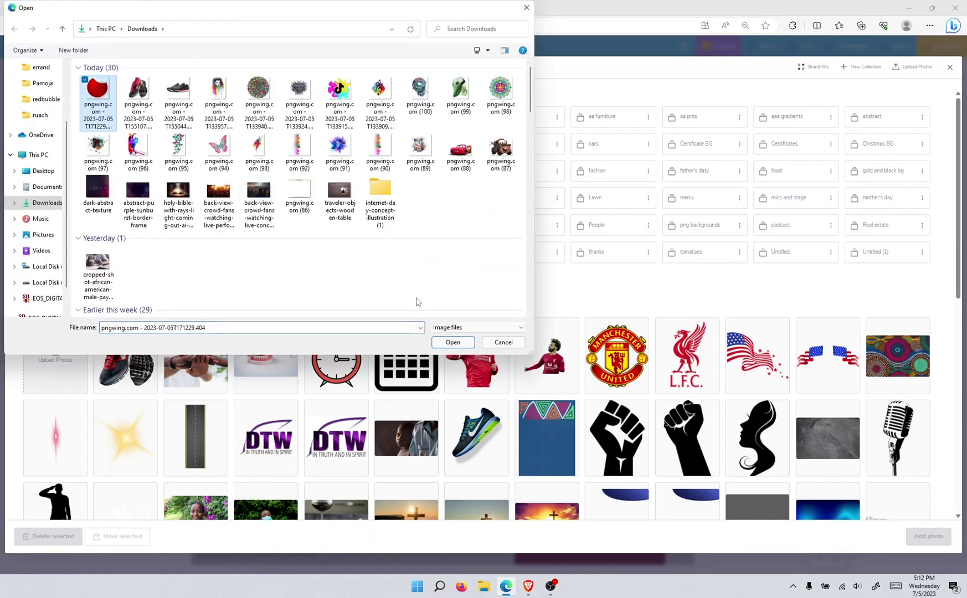
pyautogui.click(453, 343)
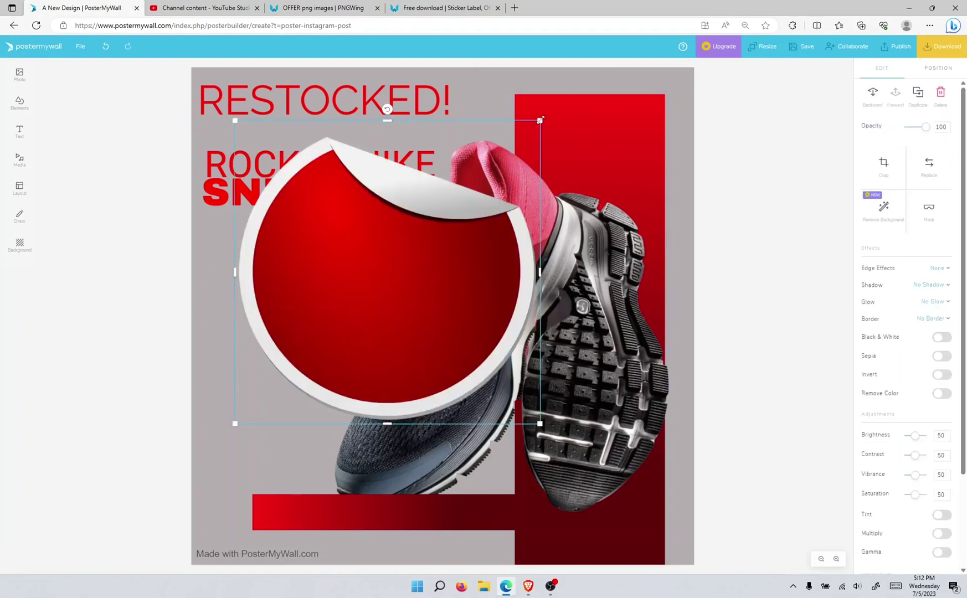
pyautogui.moveTo(539, 121); pyautogui.dragTo(342, 317)
# Change the fill colour of the "30", "%" and "OFF" texts to white
pyautogui.click(312, 244)
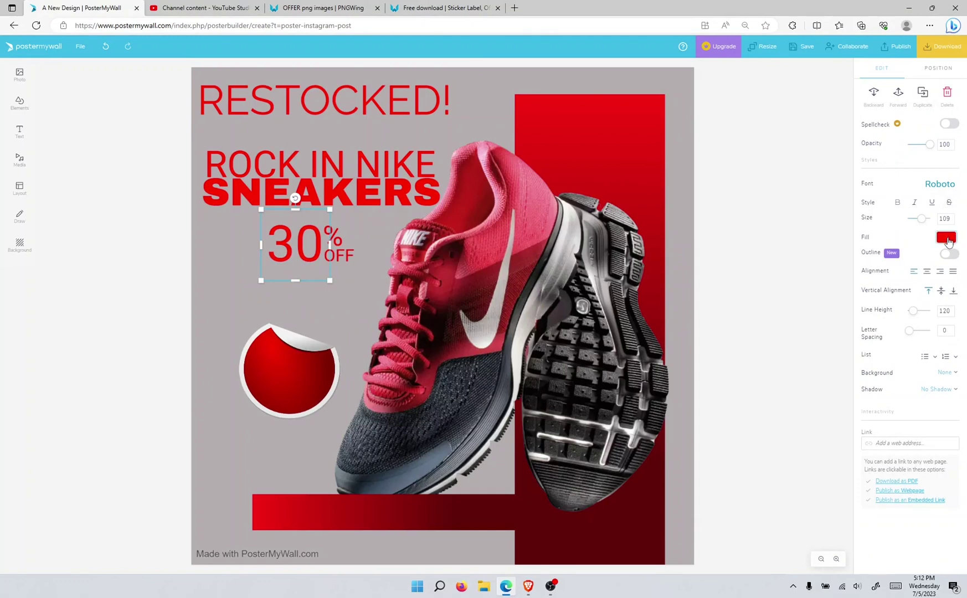
pyautogui.click(949, 238)
pyautogui.click(949, 260)
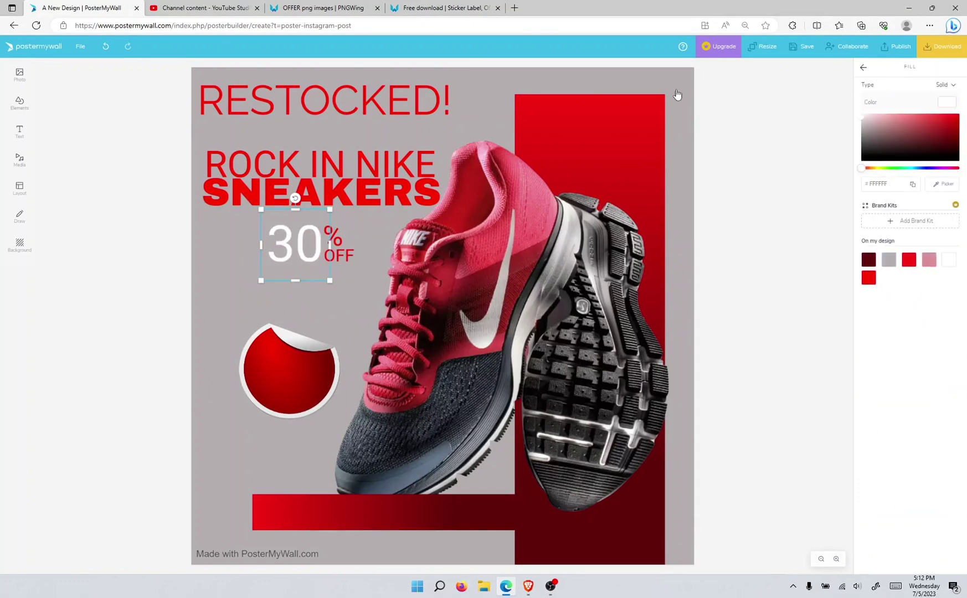
pyautogui.click(339, 238)
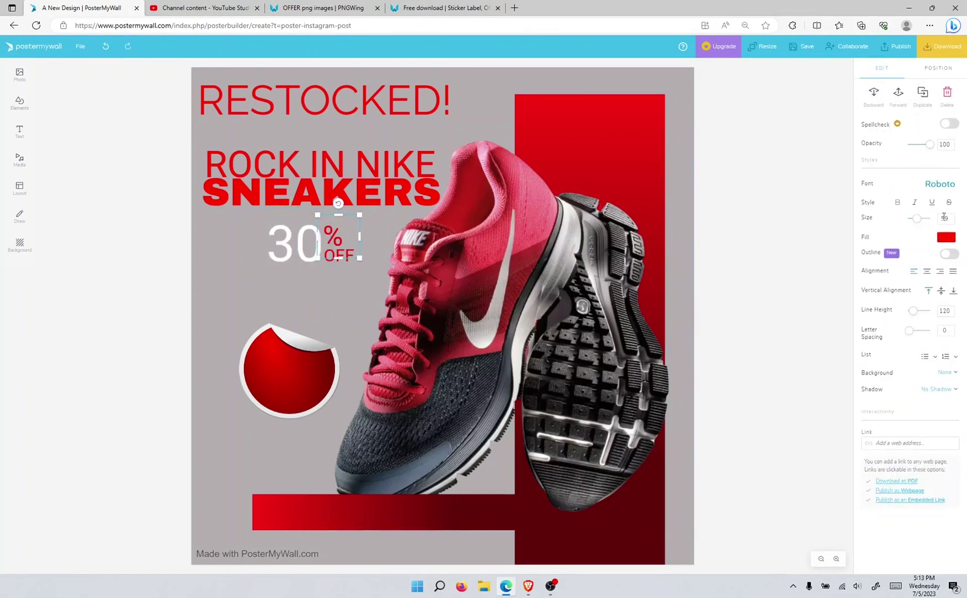
pyautogui.click(946, 237)
pyautogui.click(948, 259)
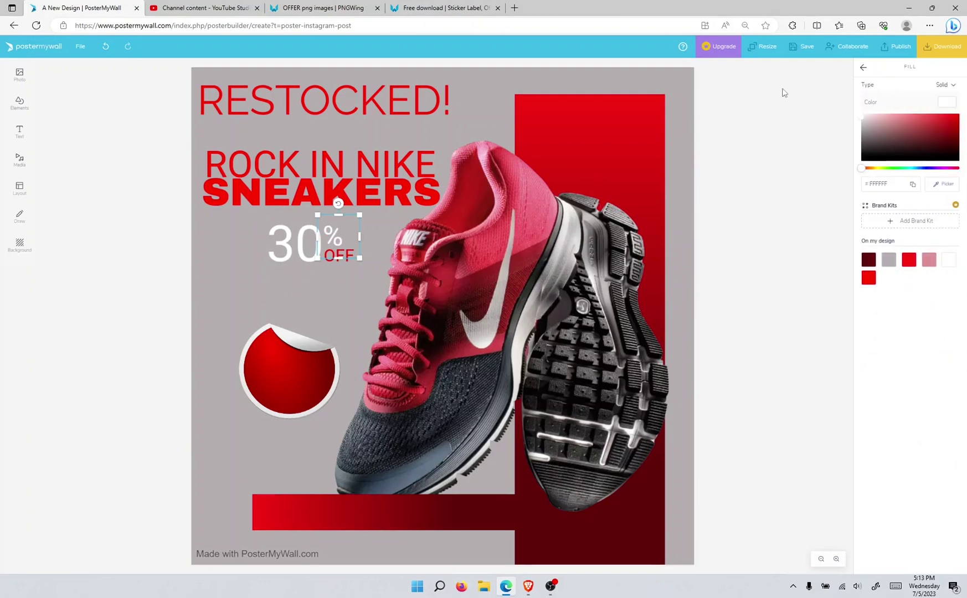
pyautogui.click(372, 284)
pyautogui.click(355, 260)
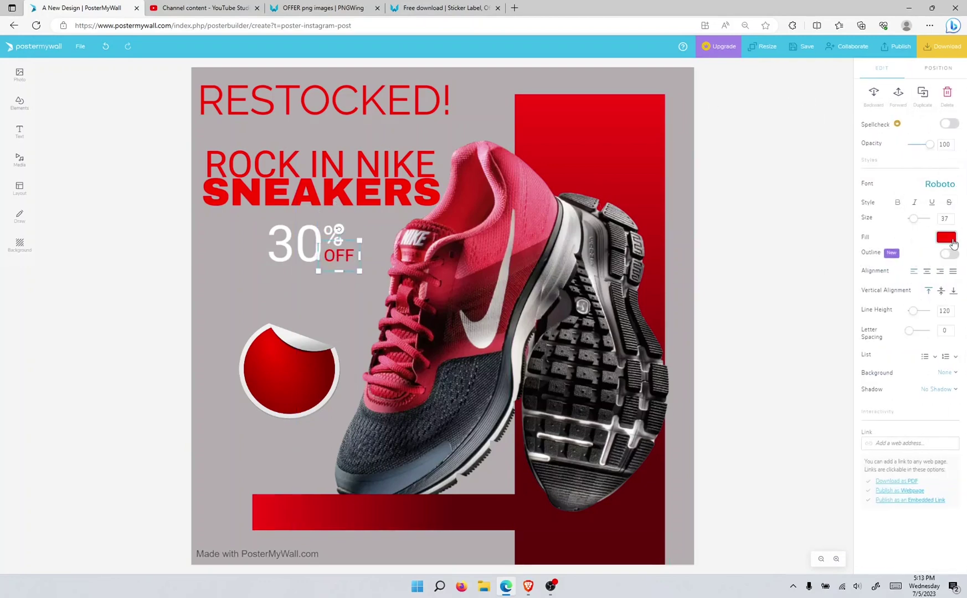
pyautogui.click(946, 237)
pyautogui.click(920, 260)
pyautogui.click(303, 319)
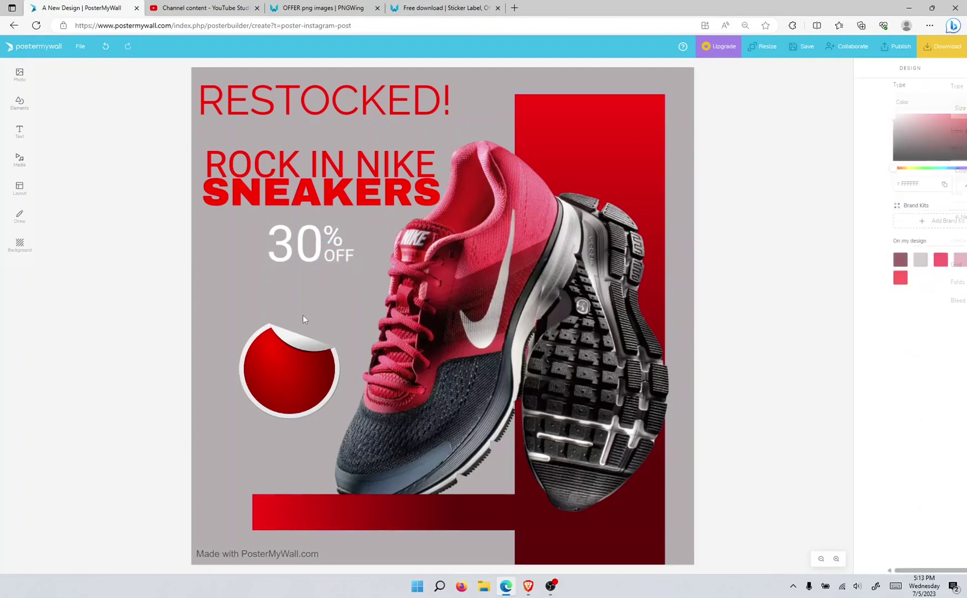
# Move the red sticker onto the "30% OFF" text and send it backward behind all three text pieces
pyautogui.moveTo(296, 366); pyautogui.dragTo(302, 253)
pyautogui.click(872, 93)
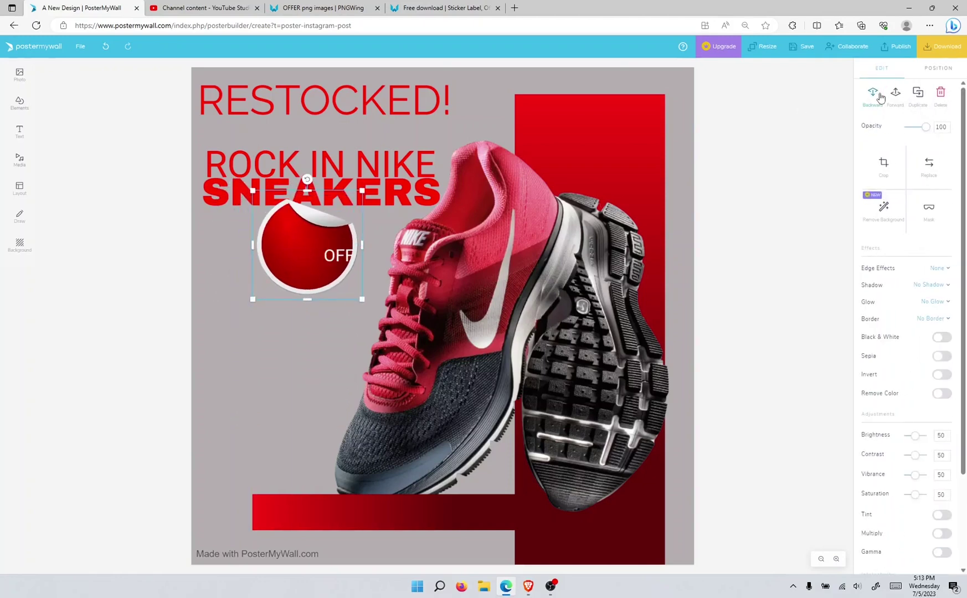
pyautogui.click(873, 94)
pyautogui.click(292, 376)
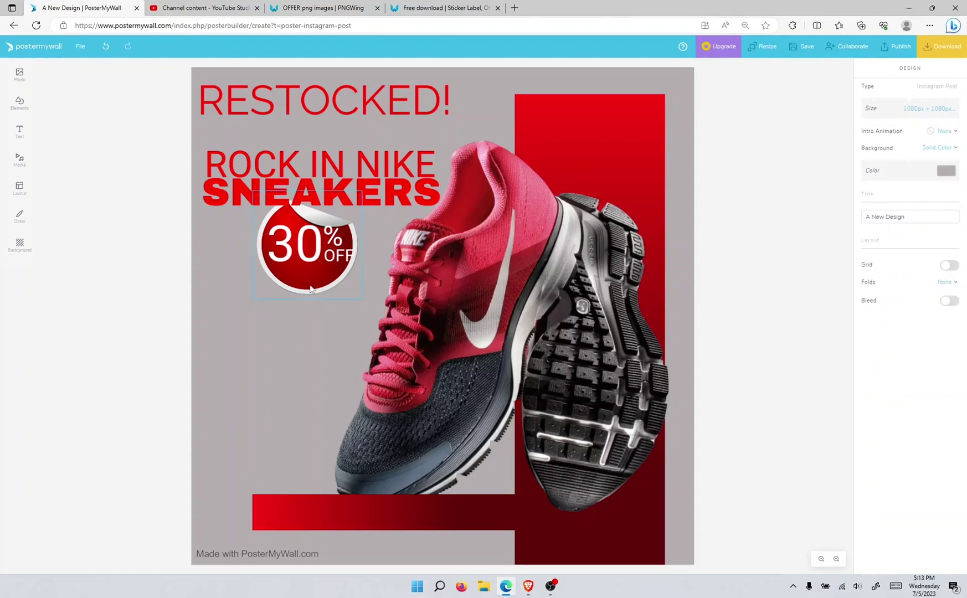
# Enlarge the sticker slightly and tilt it counterclockwise, and scale down the "30% OFF" text to fit inside it
pyautogui.moveTo(312, 291); pyautogui.dragTo(368, 296)
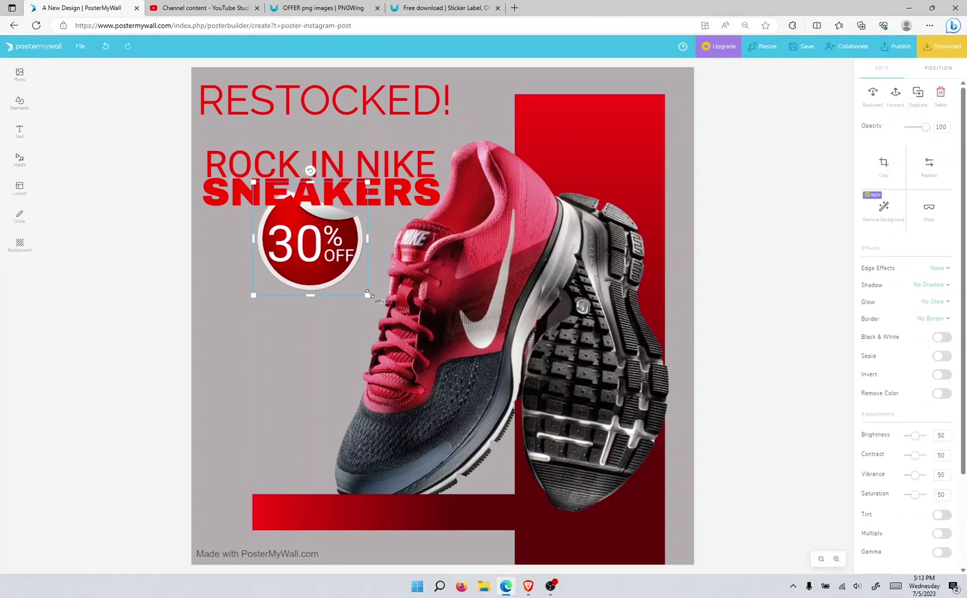
pyautogui.moveTo(310, 170); pyautogui.dragTo(291, 174)
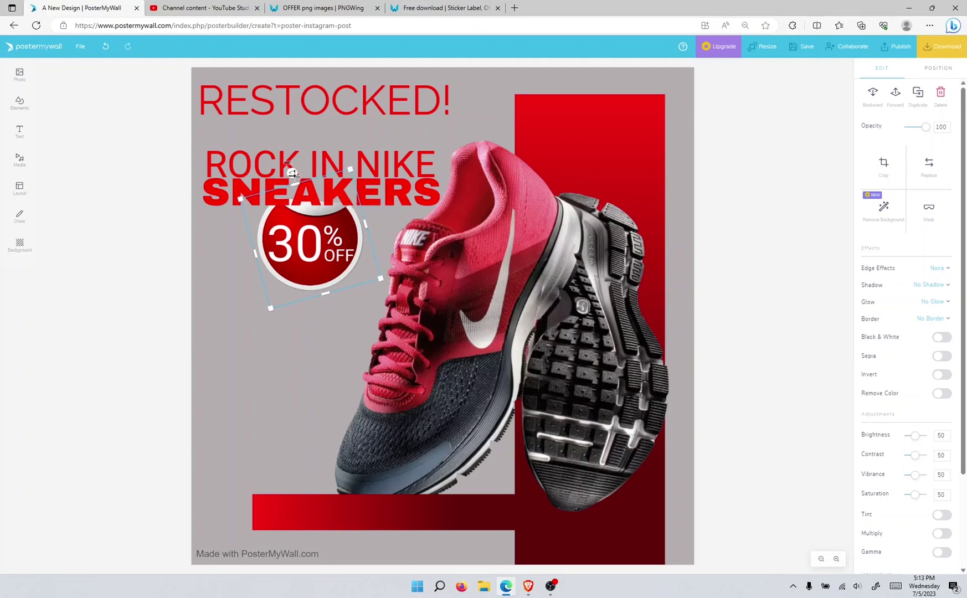
pyautogui.click(303, 250)
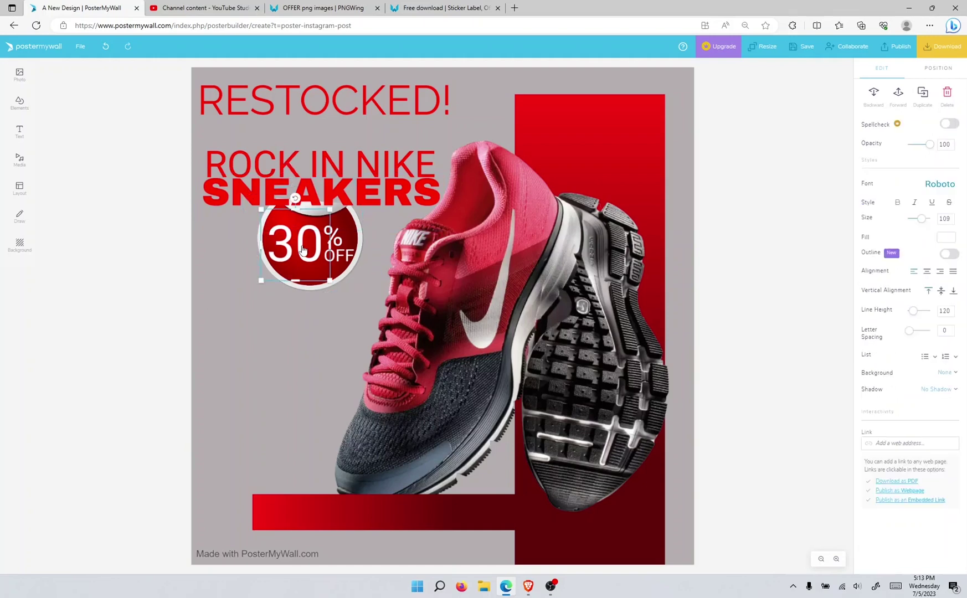
pyautogui.keyDown('shift'); pyautogui.click(337, 239); pyautogui.keyUp('shift')
pyautogui.moveTo(364, 287); pyautogui.dragTo(331, 258)
pyautogui.click(321, 352)
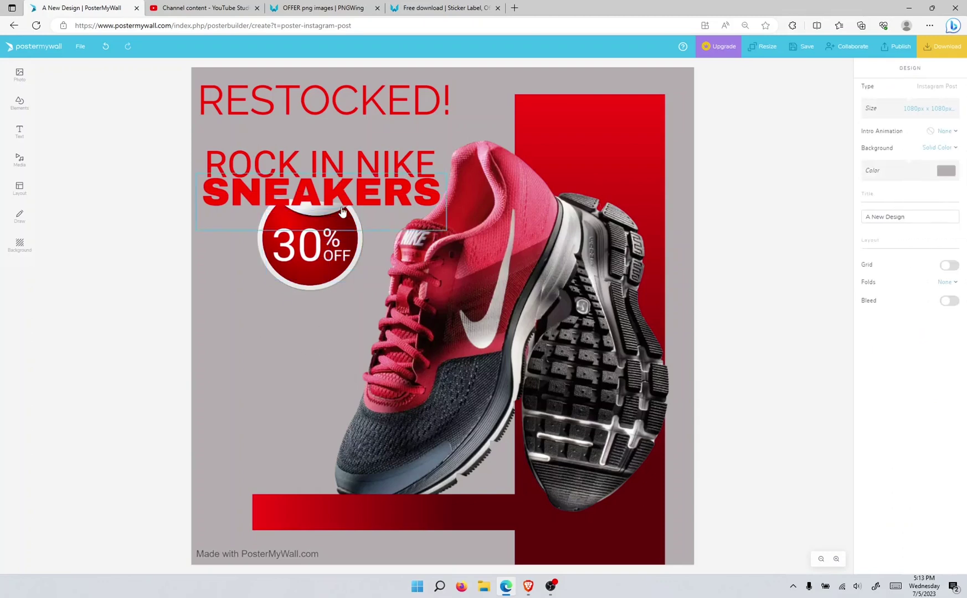
# Duplicate the "OFF" text into the empty area beside the shoe's toe and rewrite it as "ORDER NOW!" on one line at size 25
pyautogui.click(336, 252)
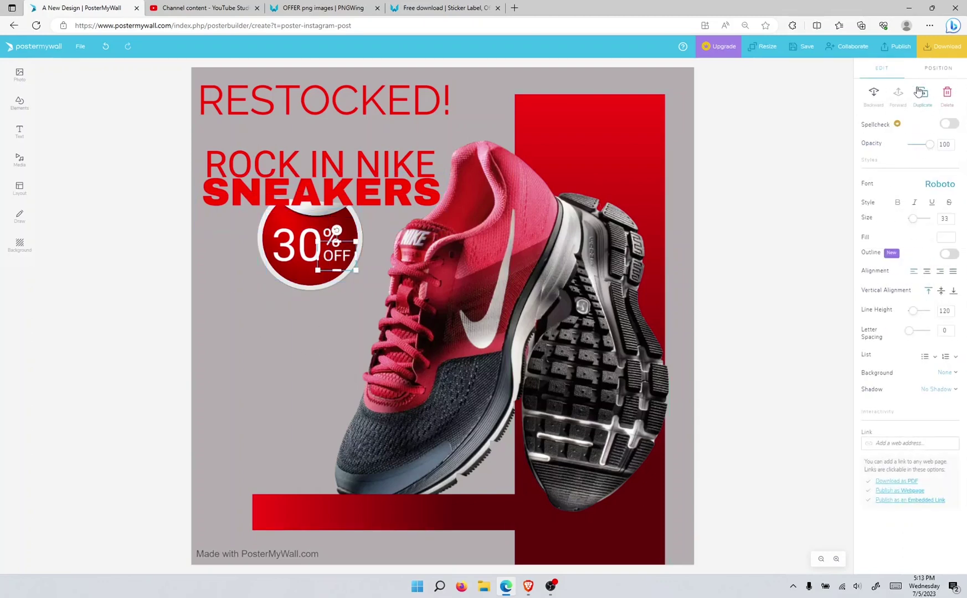
pyautogui.moveTo(336, 256); pyautogui.dragTo(228, 396)
pyautogui.doubleClick(229, 396)
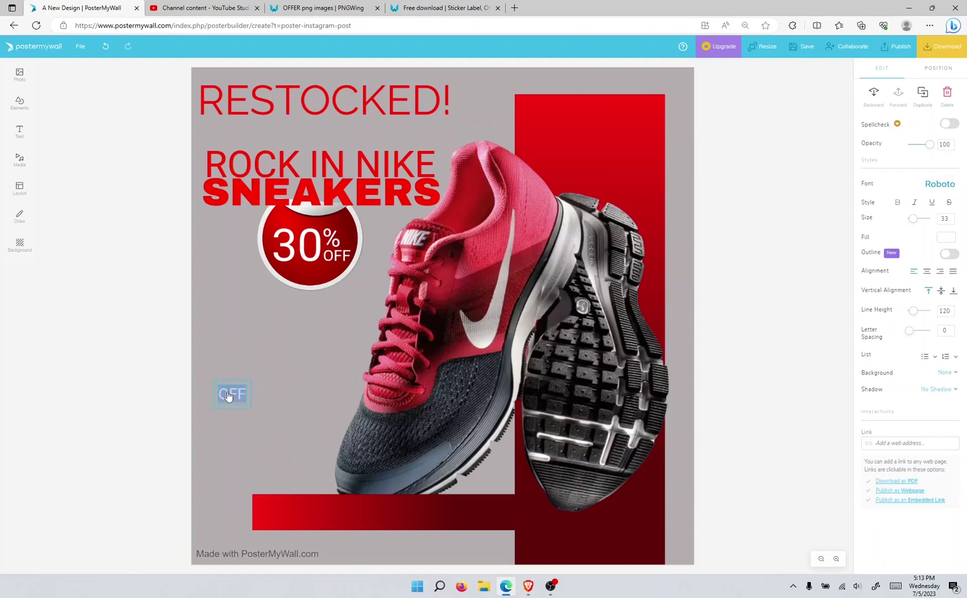
pyautogui.write('ORDER NOW!')
pyautogui.click(227, 346)
pyautogui.click(268, 408)
pyautogui.moveTo(282, 403); pyautogui.dragTo(265, 378)
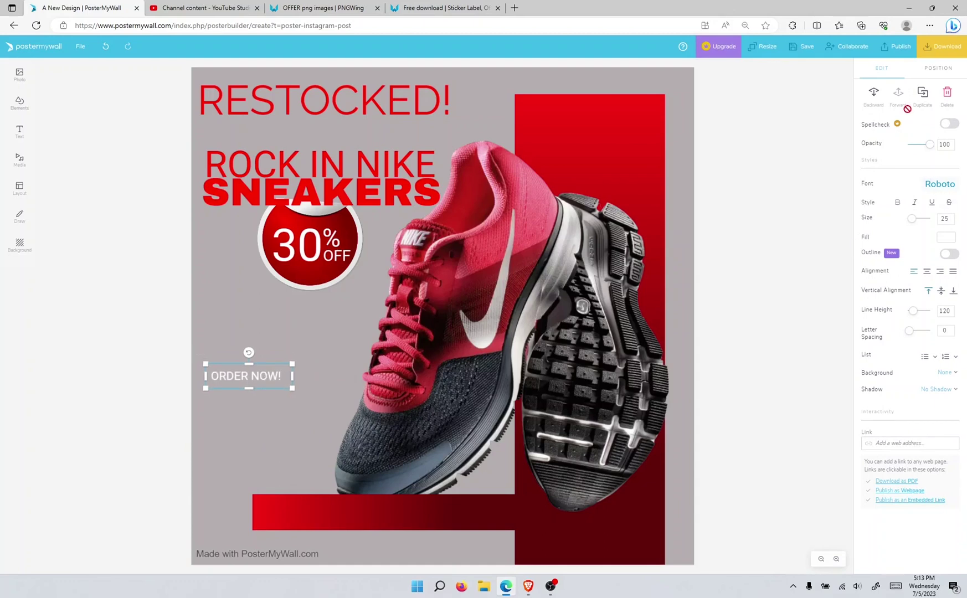
pyautogui.click(922, 92)
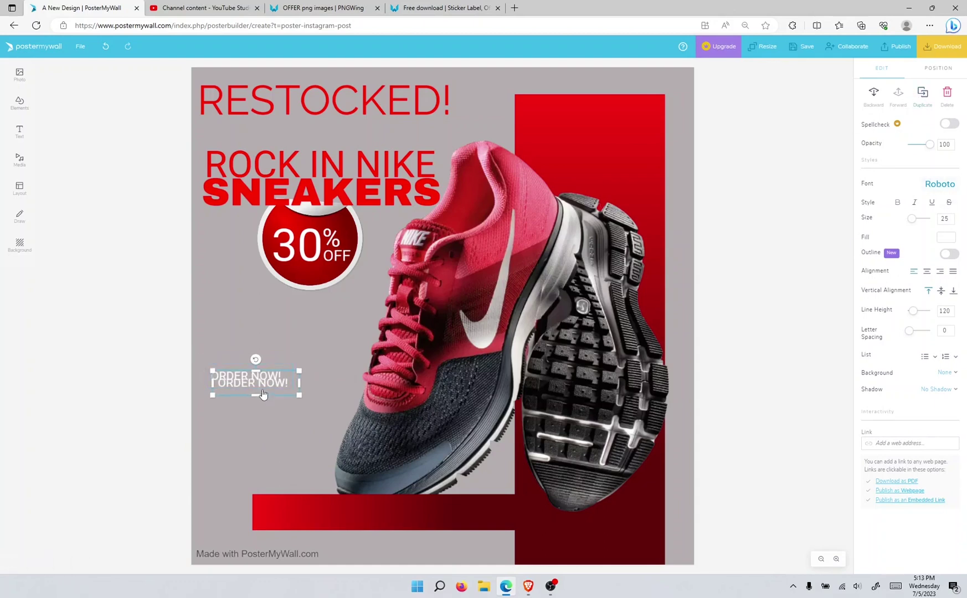
pyautogui.moveTo(263, 394); pyautogui.dragTo(254, 399)
pyautogui.doubleClick(256, 399)
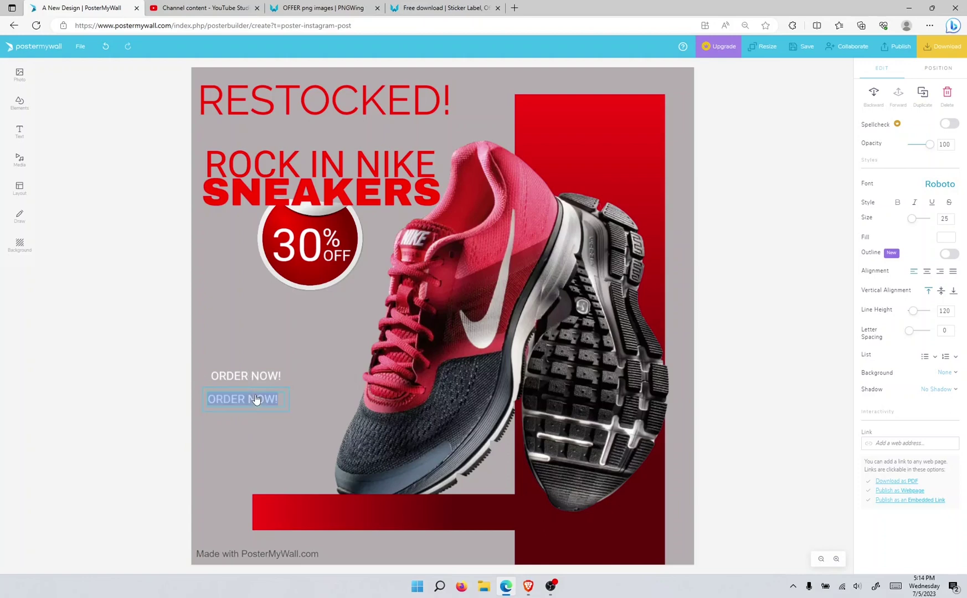
pyautogui.write('+1 234 567 890')
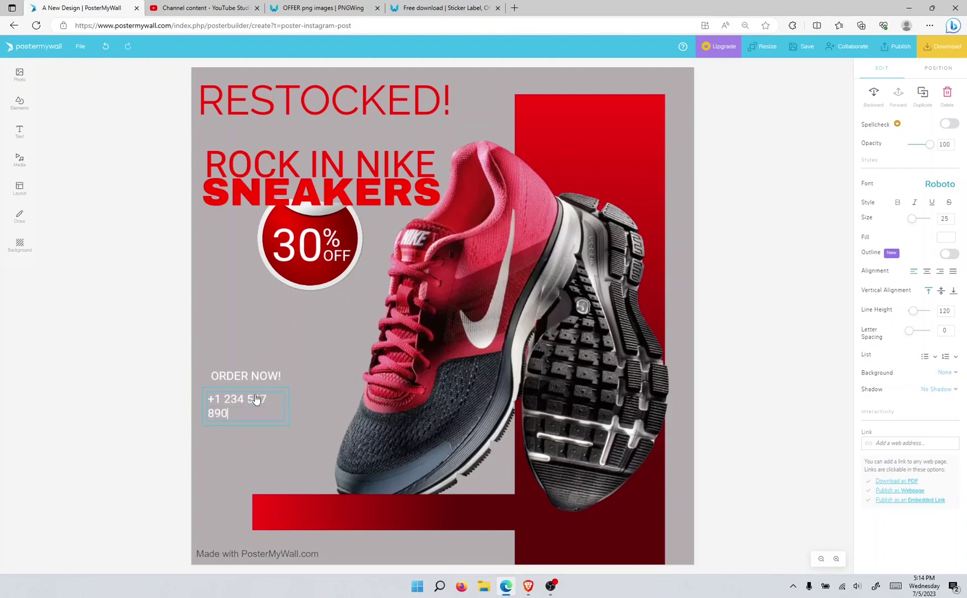
pyautogui.press('Escape')
pyautogui.click(206, 402)
pyautogui.moveTo(287, 406); pyautogui.dragTo(304, 406)
pyautogui.doubleClick(286, 400)
pyautogui.click(288, 400)
pyautogui.write('www.yourstore.com')
pyautogui.click(278, 443)
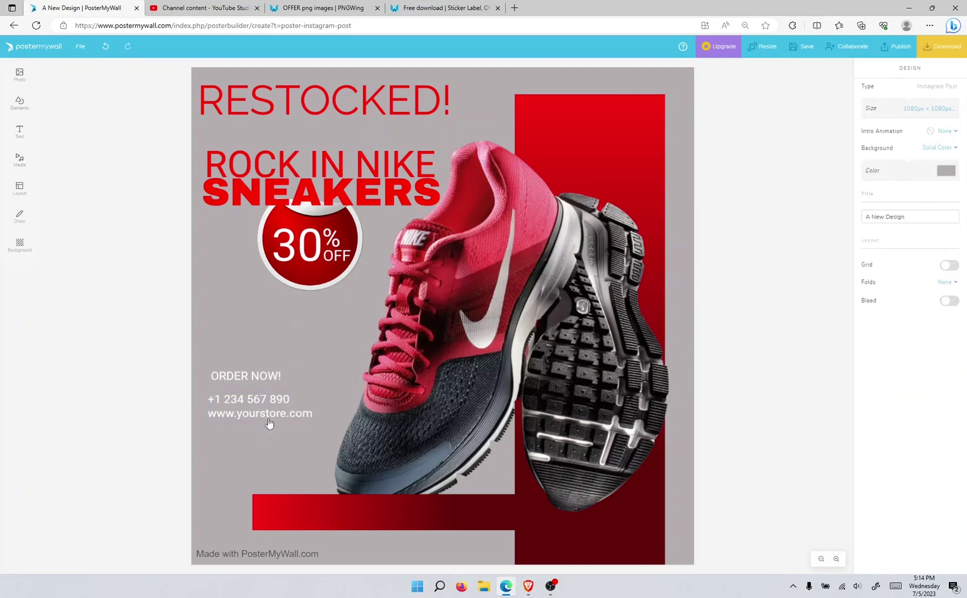
# Bring the contact lines up close under "ORDER NOW!" and recolour both texts bright red, using FF0000 for the contact lines
pyautogui.click(263, 372)
pyautogui.click(240, 376)
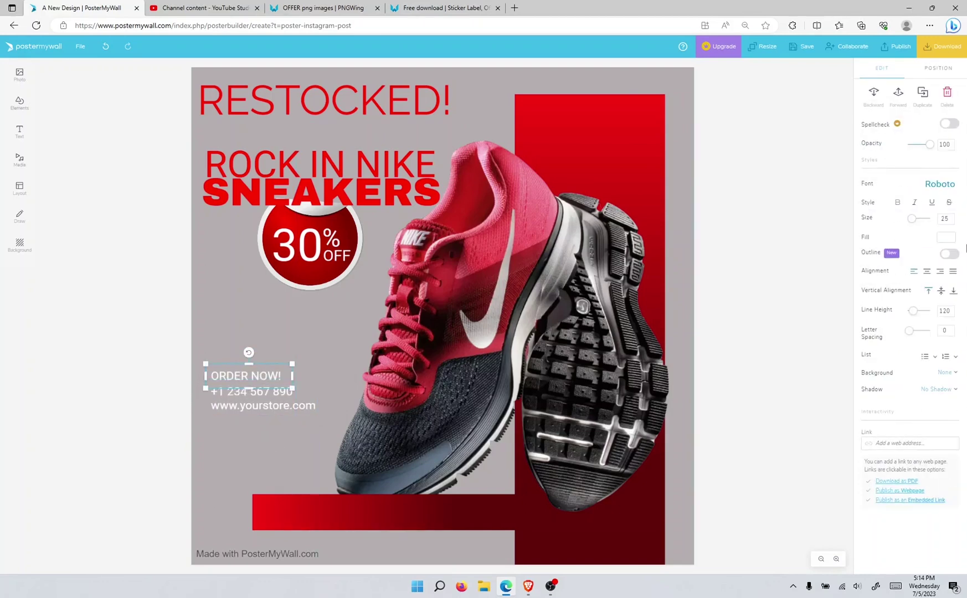
pyautogui.click(946, 237)
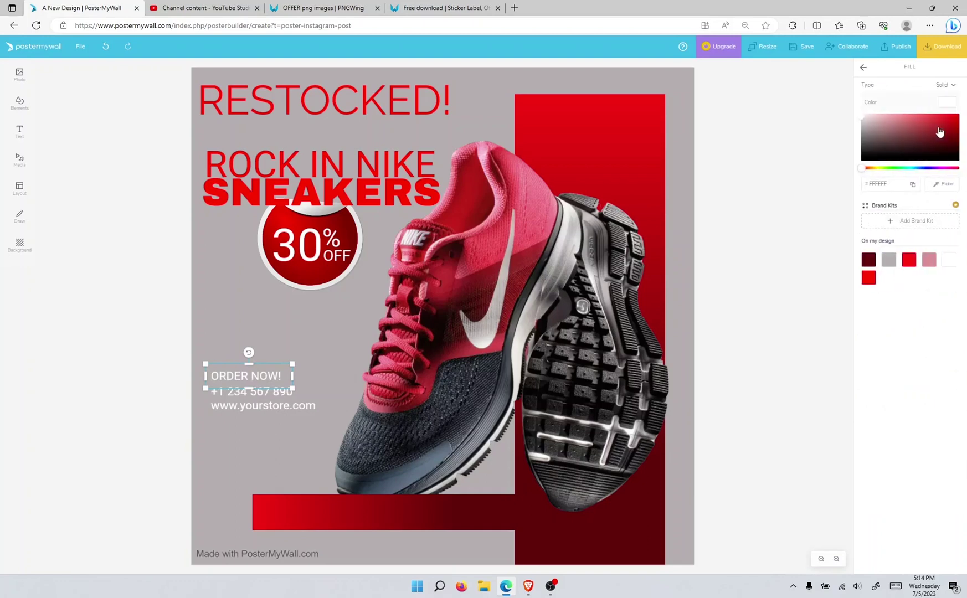
pyautogui.moveTo(939, 129); pyautogui.dragTo(958, 117)
pyautogui.click(258, 409)
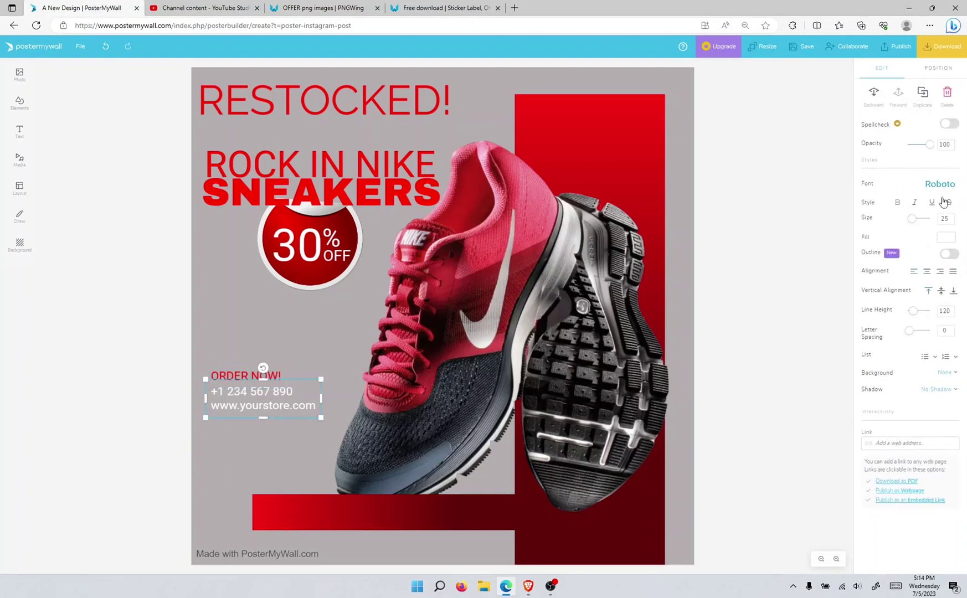
pyautogui.click(946, 237)
pyautogui.click(958, 117)
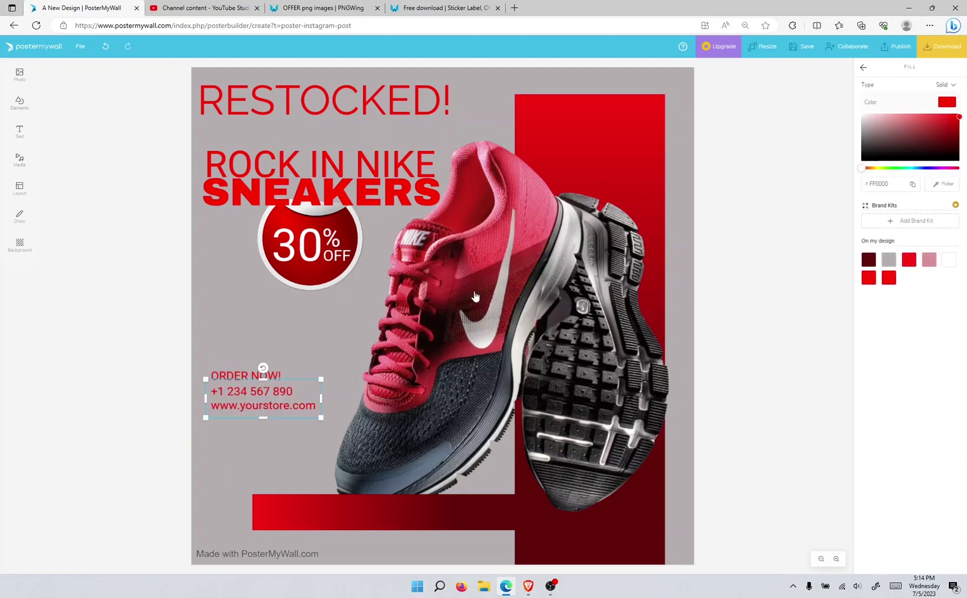
pyautogui.click(219, 327)
# Scale the phone and website text down to size 21
pyautogui.click(268, 401)
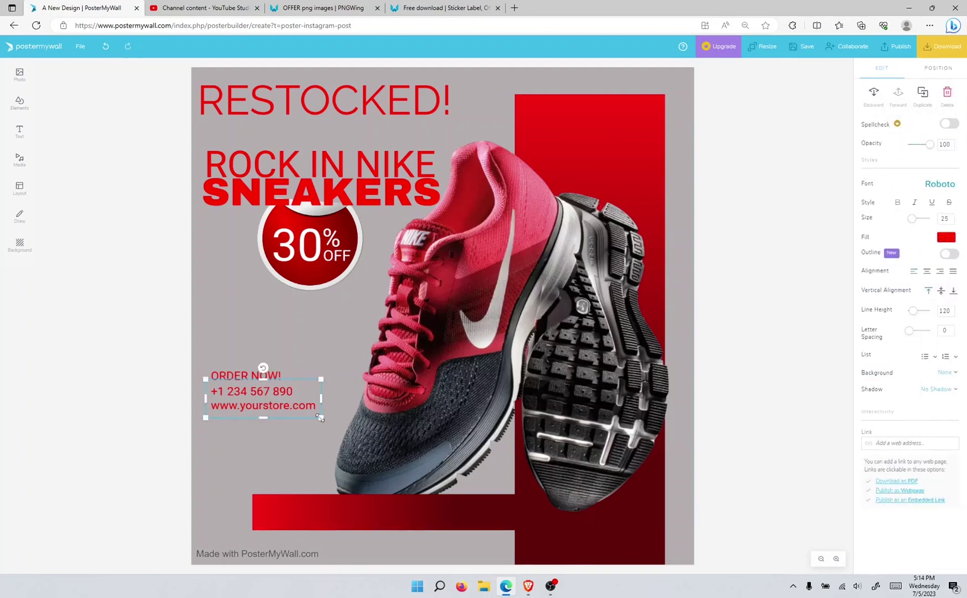
pyautogui.moveTo(320, 418); pyautogui.dragTo(299, 419)
pyautogui.click(278, 437)
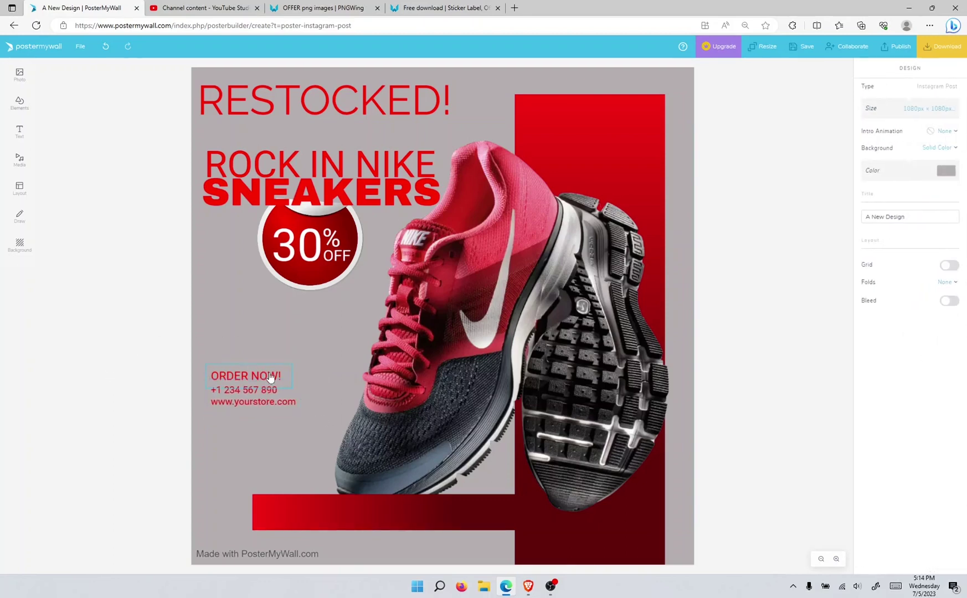
# Duplicate "ORDER NOW!" below the website line and rewrite the copy as "VISIT US NOW!" in a box wide enough for one line
pyautogui.click(245, 376)
pyautogui.hotkey('ctrl', 'd')
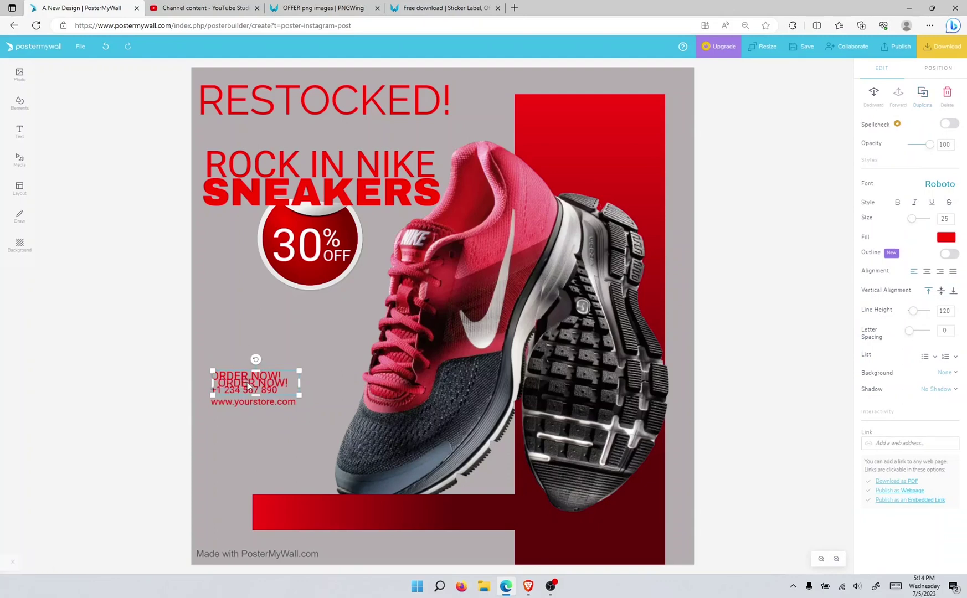
pyautogui.moveTo(247, 382); pyautogui.dragTo(240, 441)
pyautogui.doubleClick(240, 439)
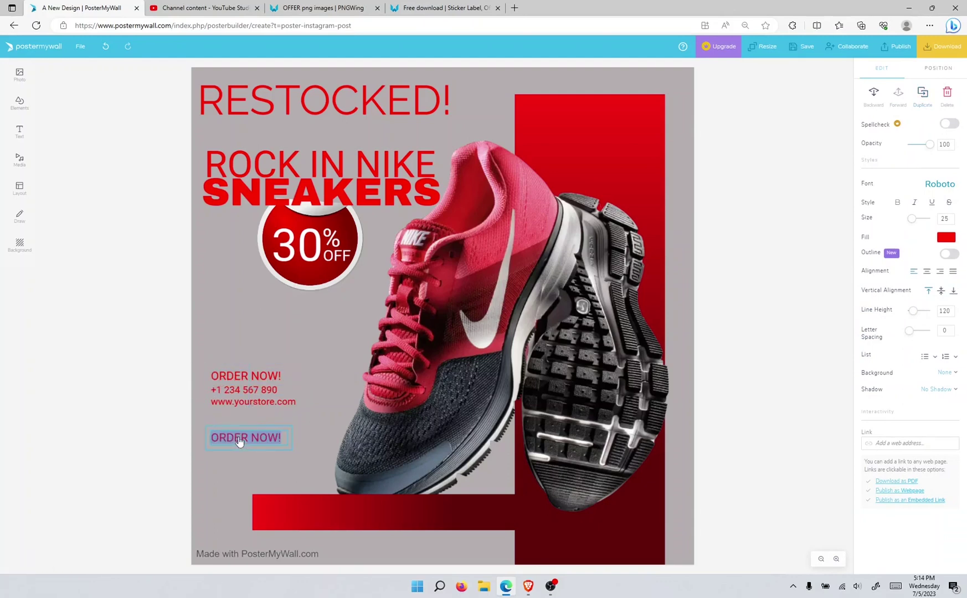
pyautogui.write('visit')
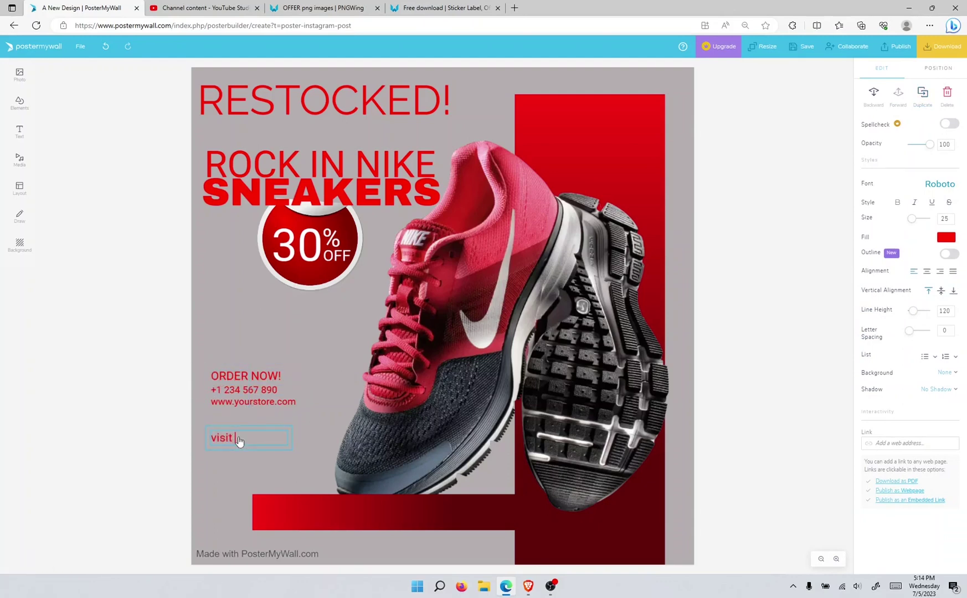
pyautogui.doubleClick(240, 440)
pyautogui.write('C')
pyautogui.press('BackSpace')
pyautogui.write('VISIT US NOW!')
pyautogui.click(238, 477)
pyautogui.click(233, 450)
pyautogui.moveTo(292, 443); pyautogui.dragTo(319, 443)
# Duplicate the phone and website text and place the copy directly beneath "VISIT US NOW!"
pyautogui.click(252, 394)
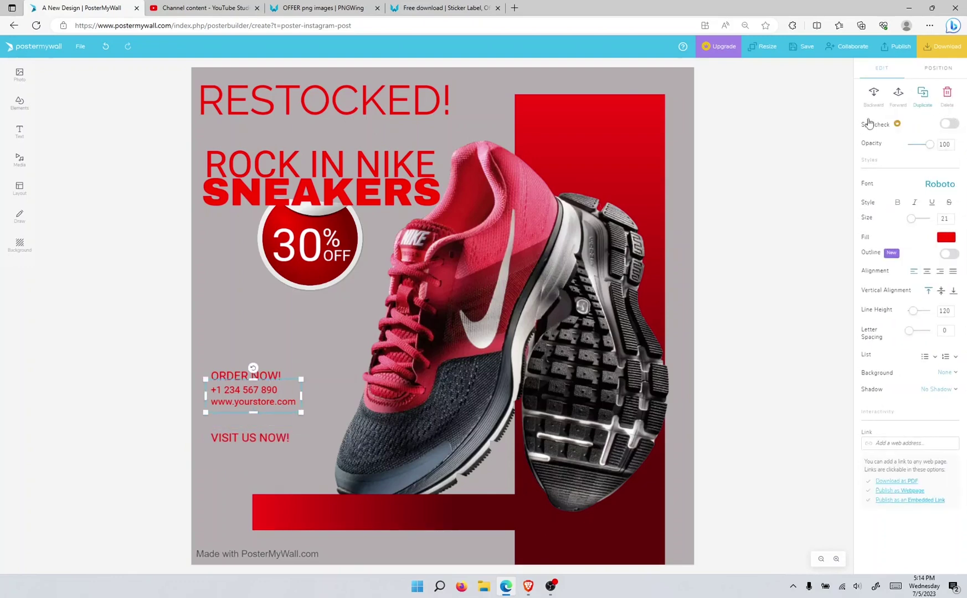
pyautogui.hotkey('ctrl', 'd')
pyautogui.moveTo(244, 408); pyautogui.dragTo(237, 459)
# Replace the copied contact lines under "VISIT US NOW!" with the store's address
pyautogui.doubleClick(237, 460)
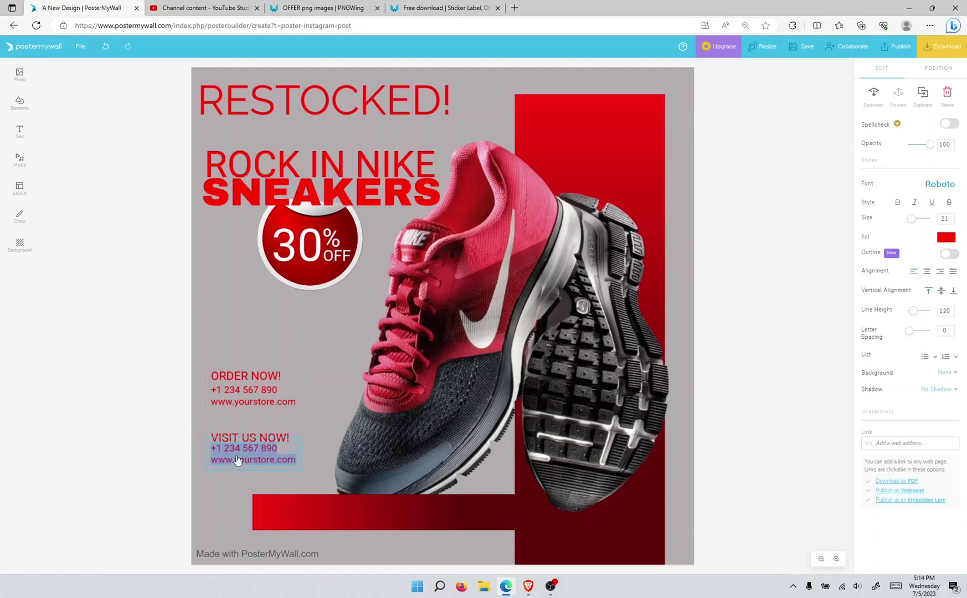
pyautogui.write('+')
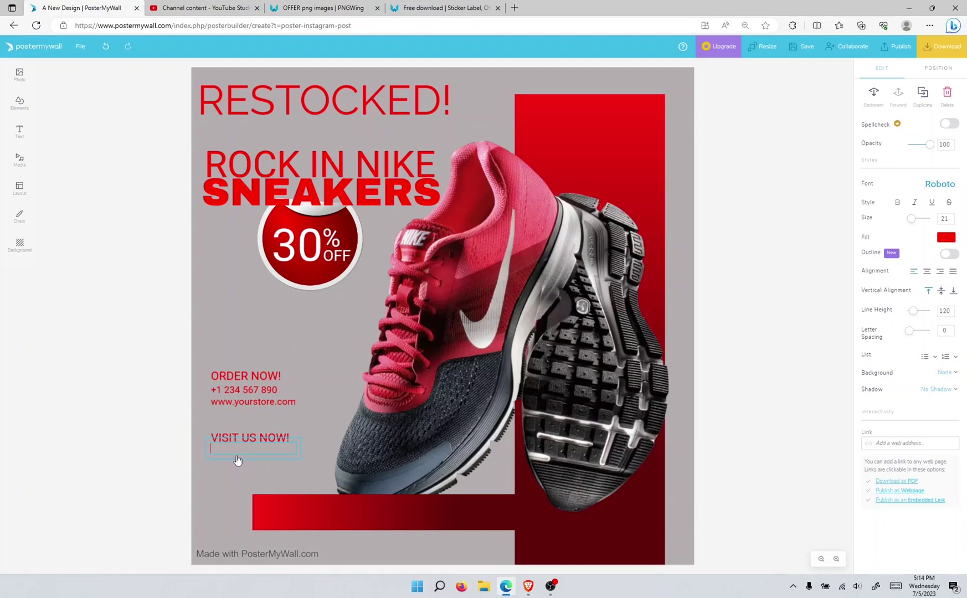
pyautogui.write('Quills')
pyautogui.press('BackSpace')
pyautogui.press('BackSpace')
pyautogui.press('BackSpace')
pyautogui.write('Raquw')
pyautogui.press('BackSpace')
pyautogui.write('el Comple')
pyautogui.write('x')
pyautogui.write(', Sui')
pyautogui.write('1234')
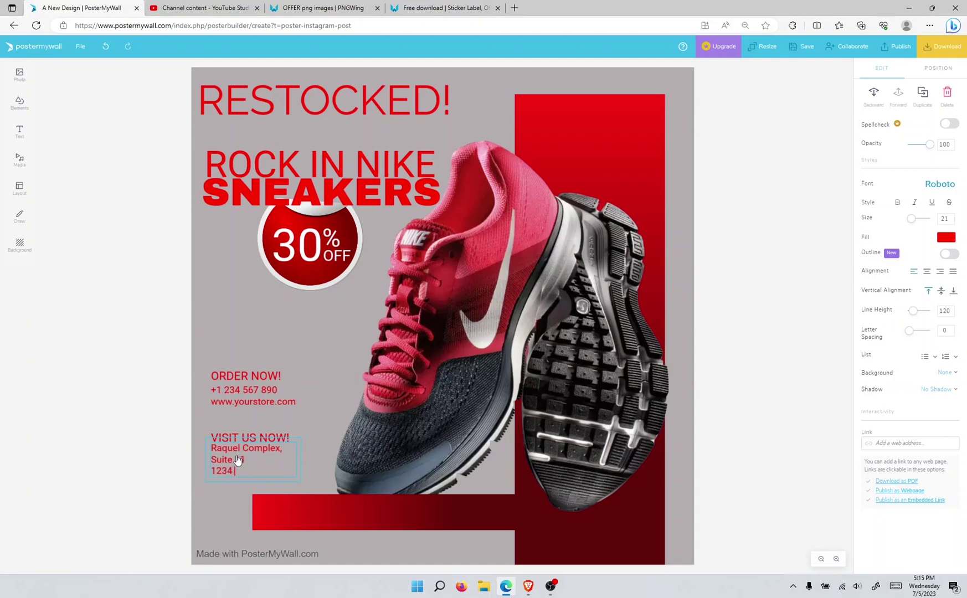
pyautogui.write(' Chicago')
pyautogui.click(235, 488)
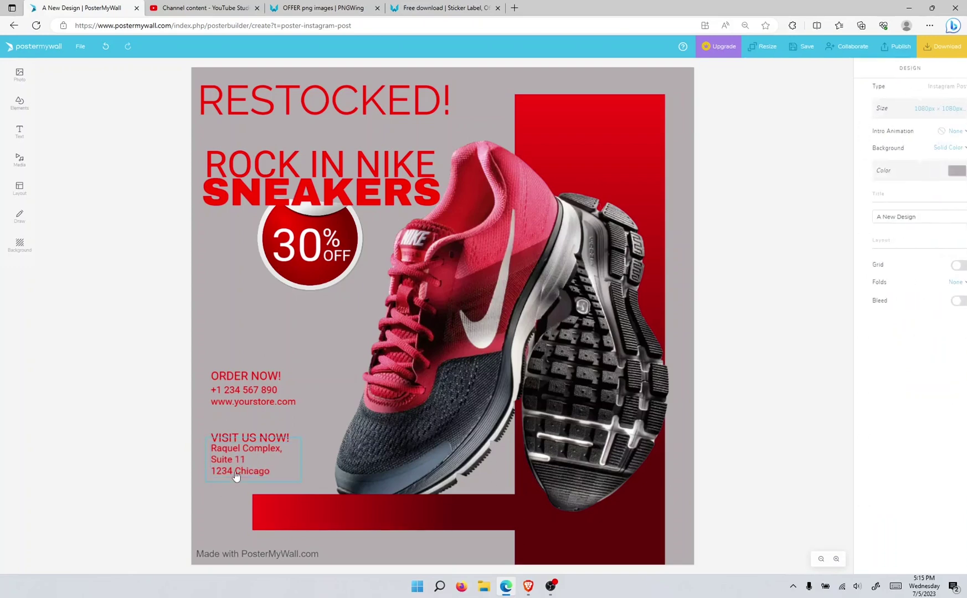
# Widen the store address text box so the address fits on two lines
pyautogui.click(287, 458)
pyautogui.moveTo(300, 458); pyautogui.dragTo(326, 454)
pyautogui.click(332, 389)
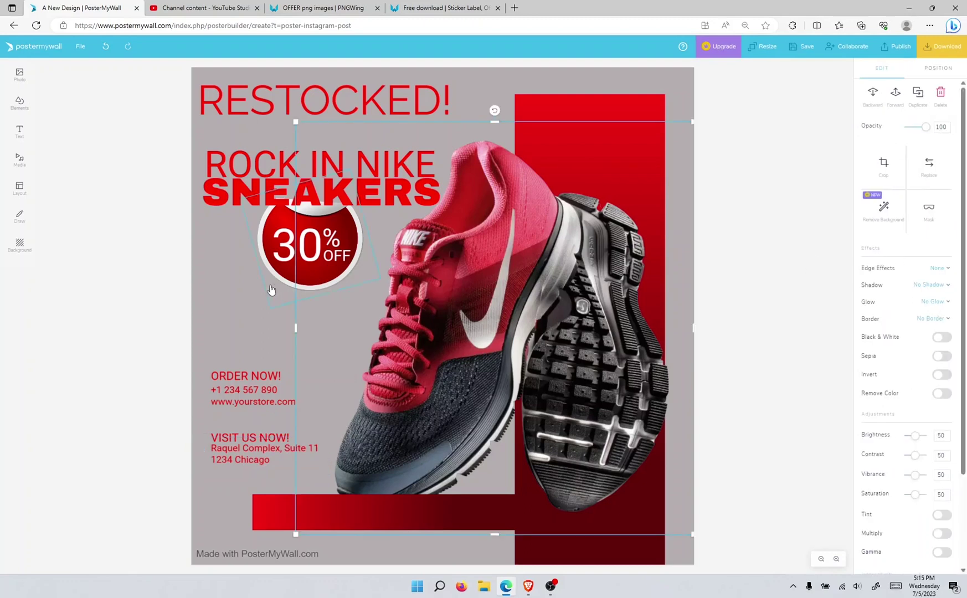
pyautogui.click(220, 286)
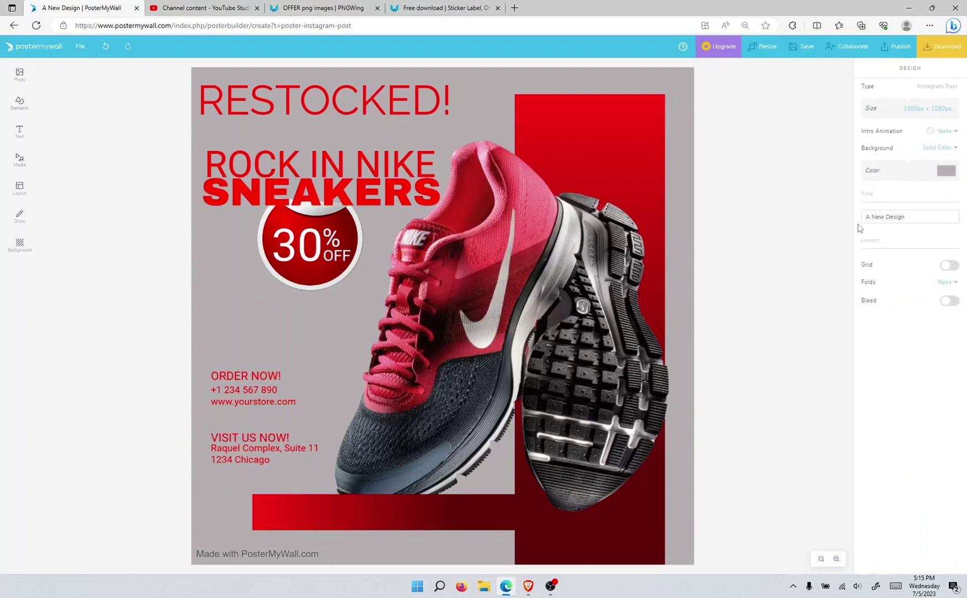
# Change the design's solid background colour to white (FFFFFF)
pyautogui.click(941, 171)
pyautogui.click(903, 128)
pyautogui.moveTo(892, 117); pyautogui.dragTo(839, 77)
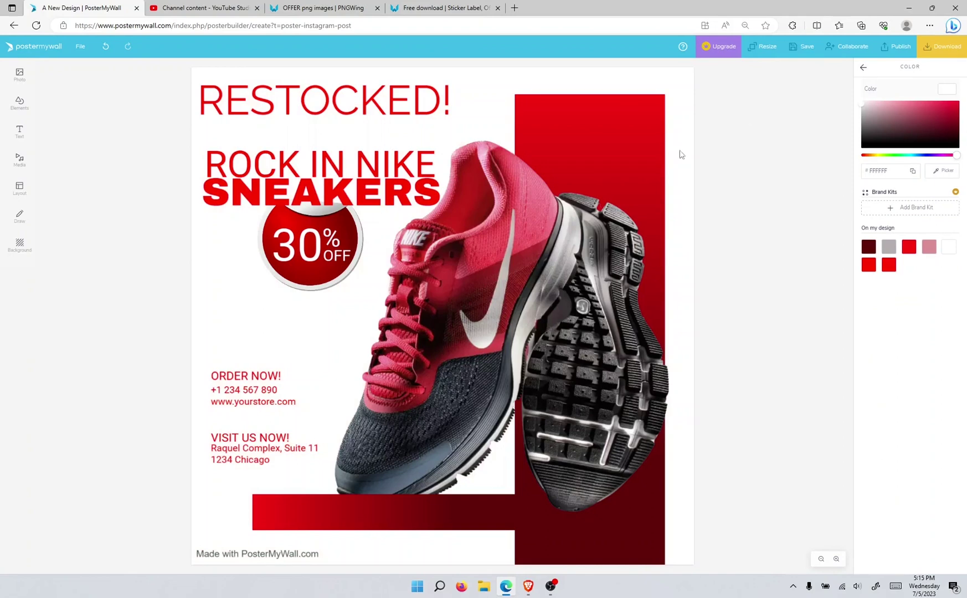
pyautogui.click(268, 357)
pyautogui.click(529, 270)
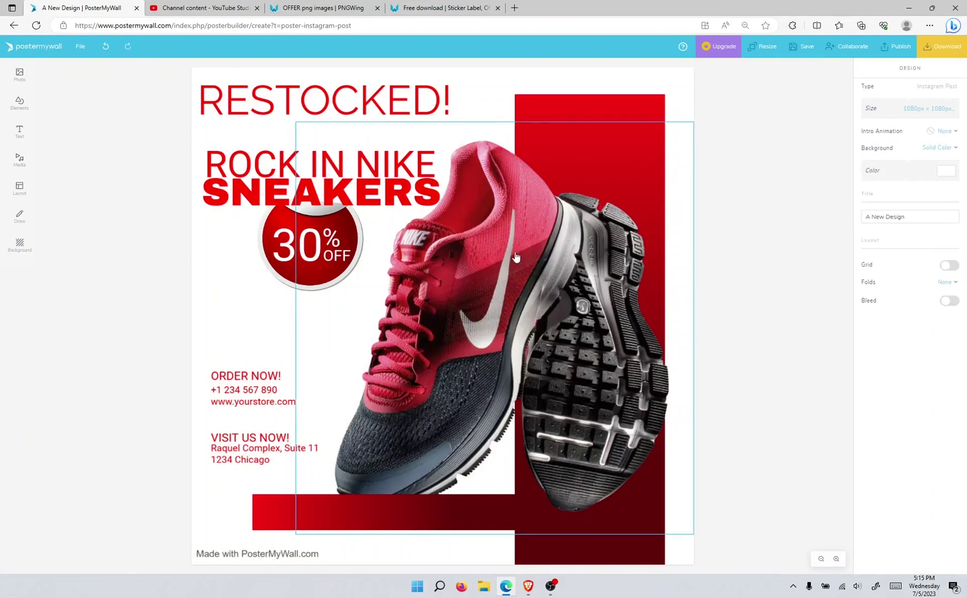
# Scale down the "ROCK IN NIKE" and "SNEAKERS" lines together so the headline stays clear of the shoe
pyautogui.click(260, 193)
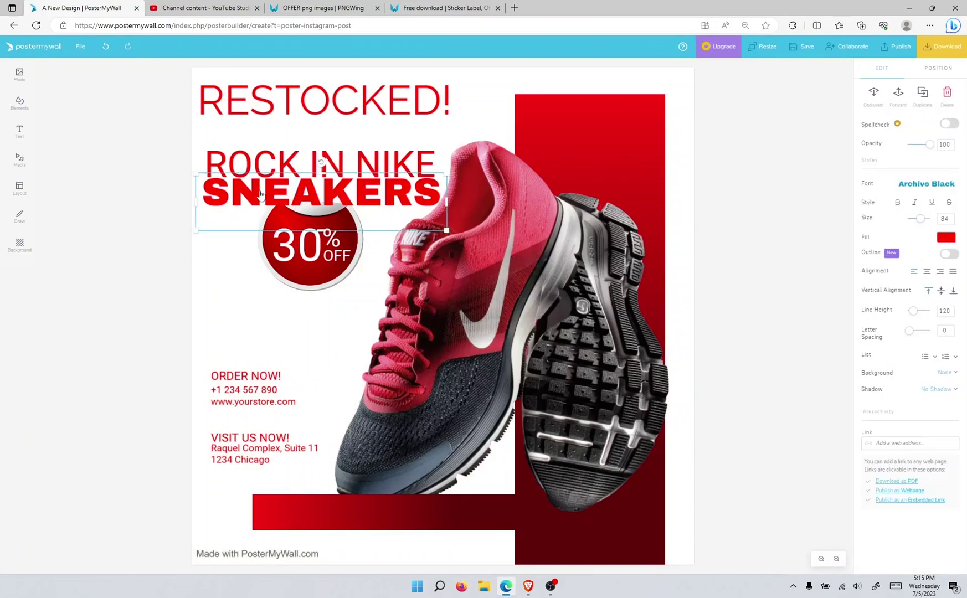
pyautogui.keyDown('shift'); pyautogui.click(250, 166); pyautogui.keyUp('shift')
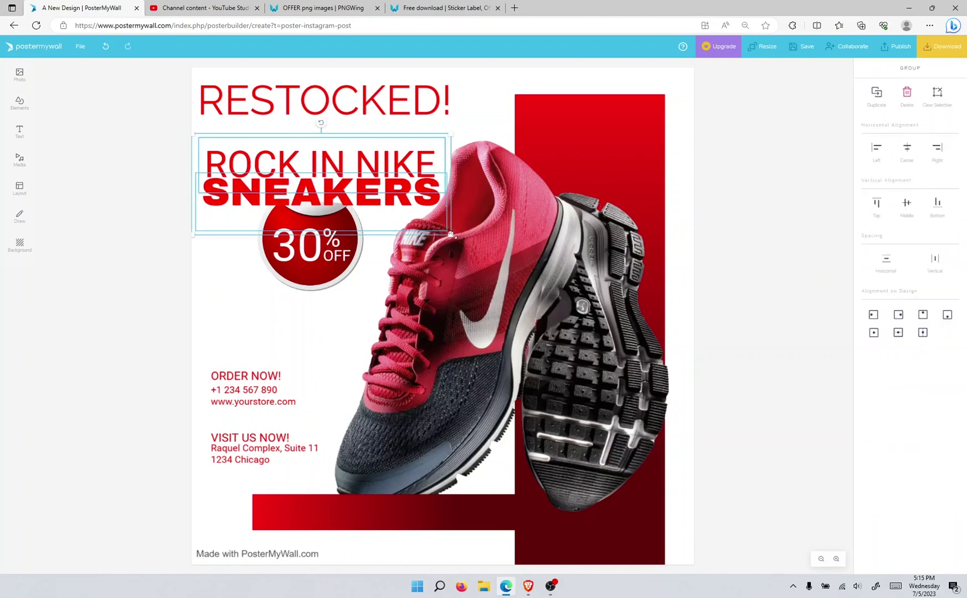
pyautogui.moveTo(446, 230); pyautogui.dragTo(408, 203)
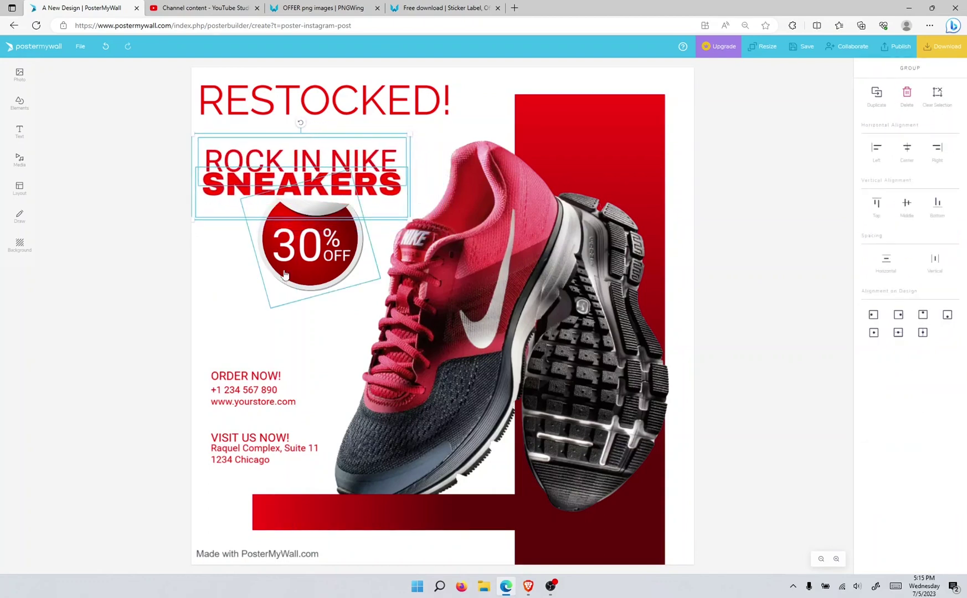
# Shrink the whole "30% OFF" sticker badge with its texts and place it beneath the end of "SNEAKERS", beside the shoe
pyautogui.moveTo(331, 306); pyautogui.dragTo(283, 242)
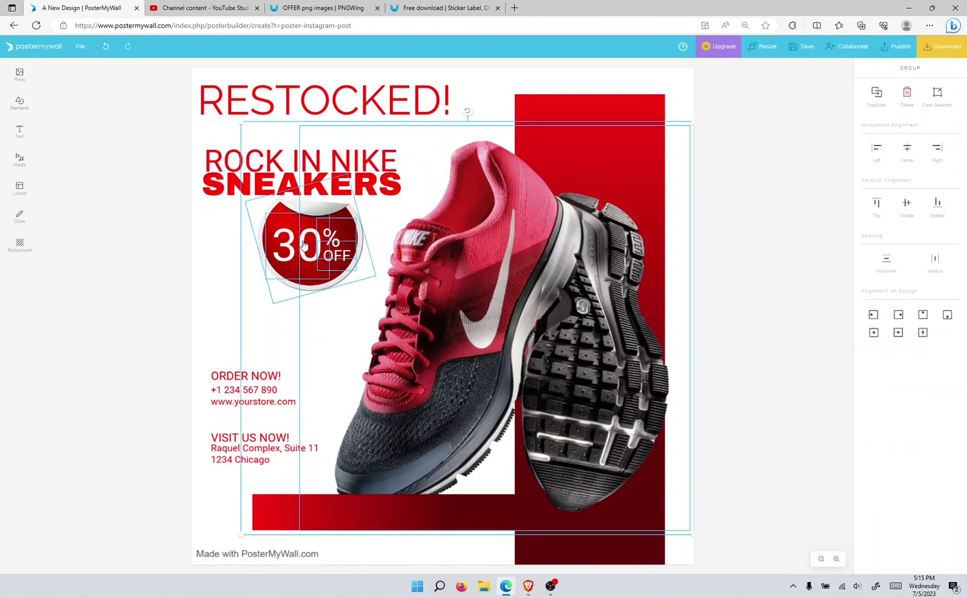
pyautogui.click(220, 255)
pyautogui.click(280, 258)
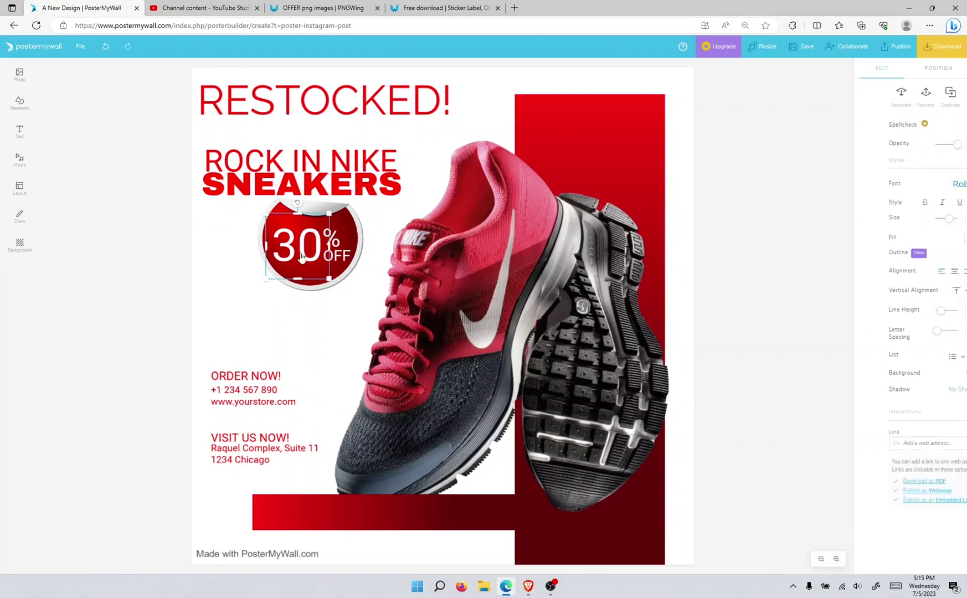
pyautogui.keyDown('shift'); pyautogui.click(336, 245); pyautogui.keyUp('shift')
pyautogui.keyDown('shift'); pyautogui.click(325, 283); pyautogui.keyUp('shift')
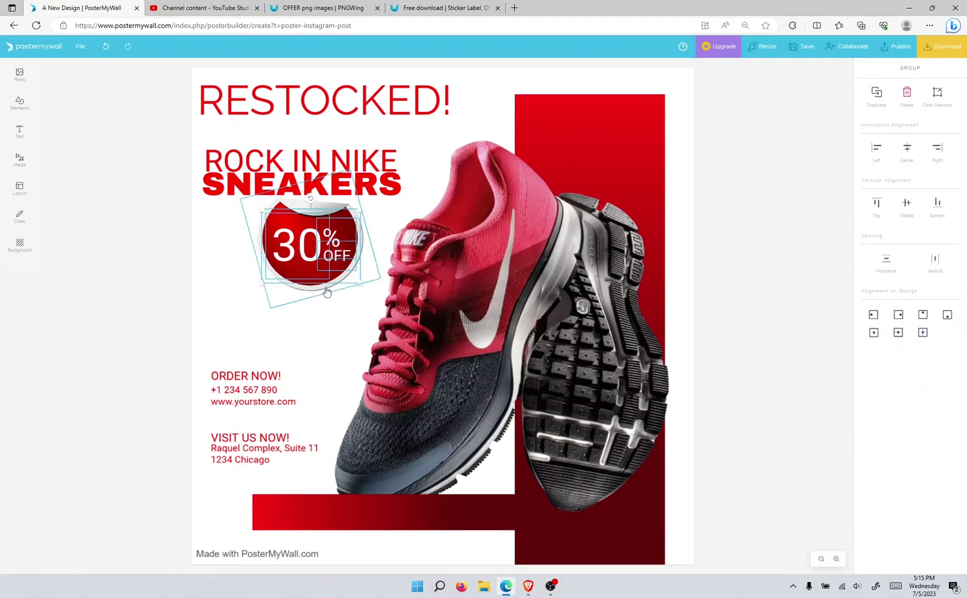
pyautogui.moveTo(314, 259); pyautogui.dragTo(314, 271)
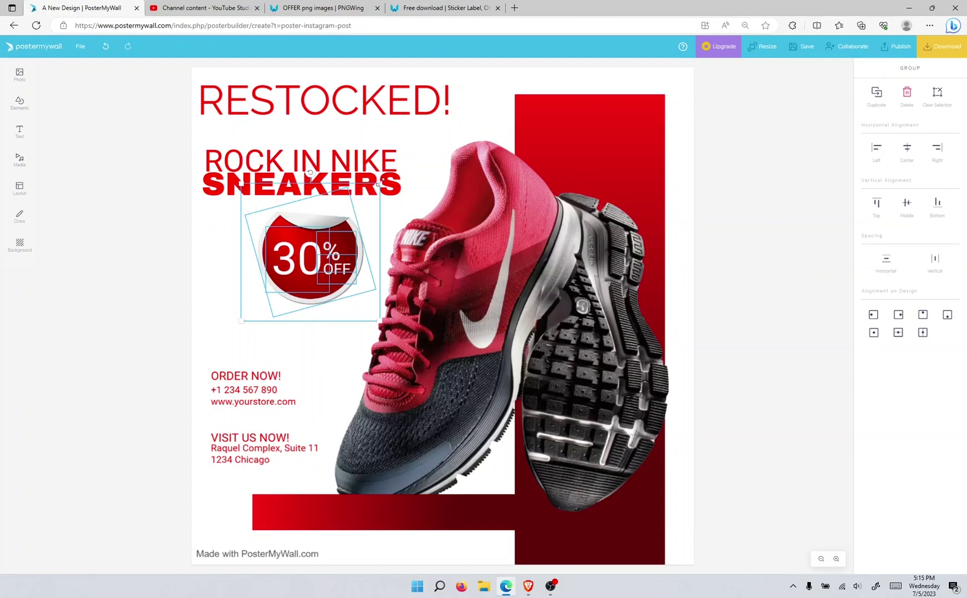
pyautogui.moveTo(379, 184); pyautogui.dragTo(343, 224)
pyautogui.moveTo(294, 285); pyautogui.dragTo(368, 236)
# Send the badge's round sticker image one layer backward
pyautogui.click(342, 268)
pyautogui.click(343, 268)
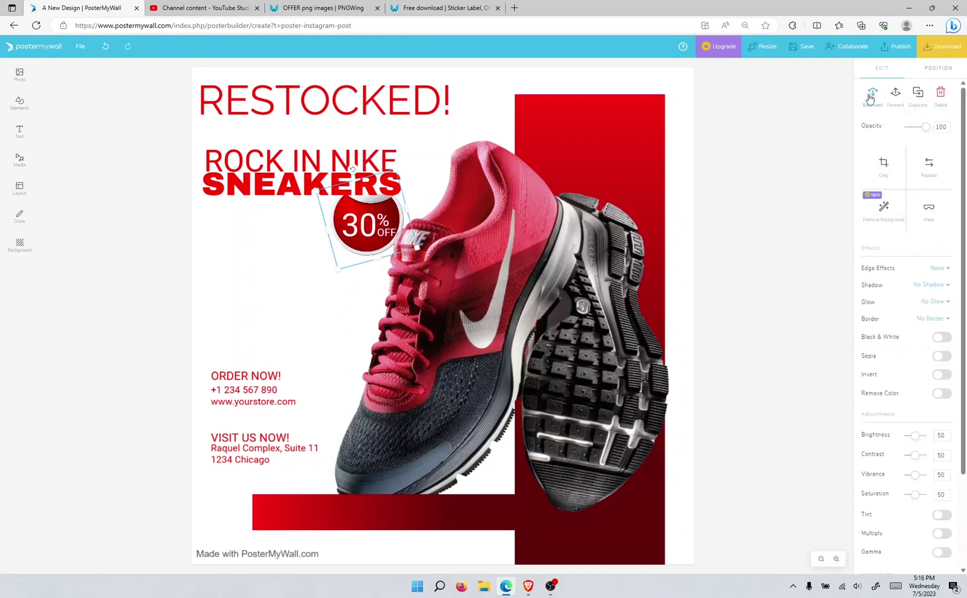
pyautogui.click(872, 94)
# Duplicate the badge's "30" onto the upper end of the vertical red bar and rewrite it as "LOGO" at size 25
pyautogui.click(365, 224)
pyautogui.click(366, 224)
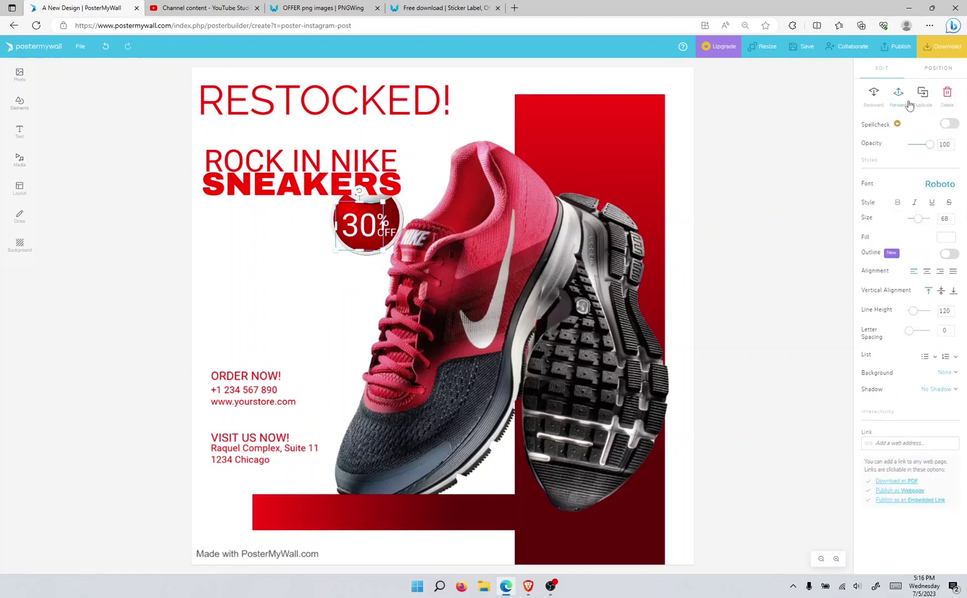
pyautogui.click(921, 93)
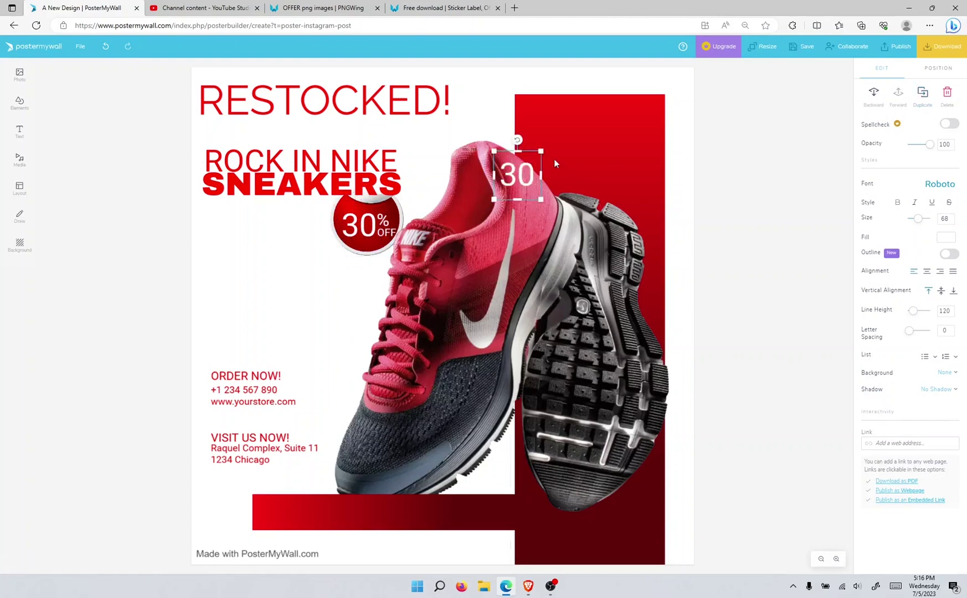
pyautogui.moveTo(515, 185); pyautogui.dragTo(603, 129)
pyautogui.doubleClick(591, 121)
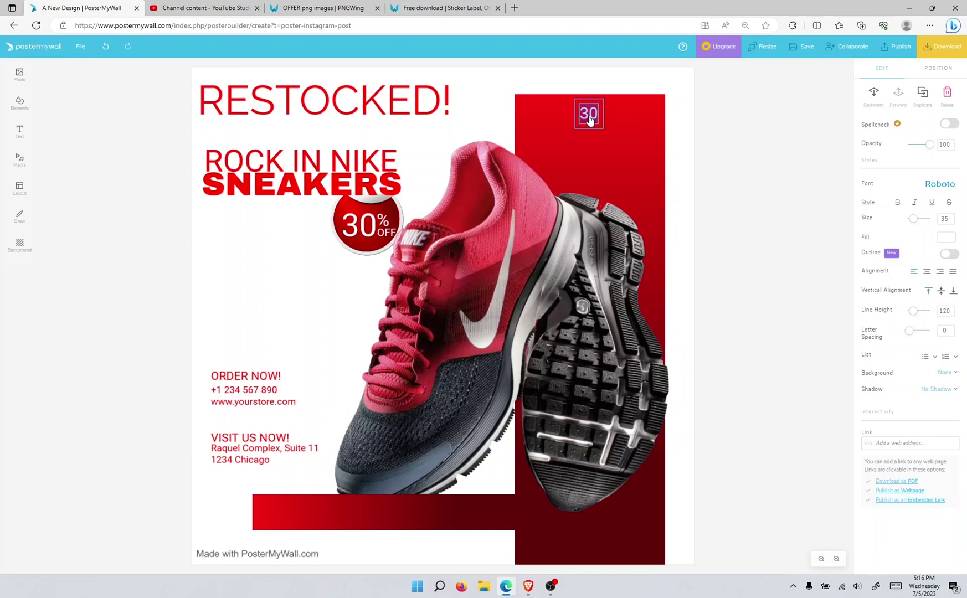
pyautogui.write('LOGO')
pyautogui.click(615, 144)
pyautogui.click(611, 112)
pyautogui.moveTo(611, 112); pyautogui.dragTo(611, 121)
# Duplicate "LOGO" just below itself and rewrite the copy as "STORE NAME" at size 20, centre-aligned on one line
pyautogui.click(922, 93)
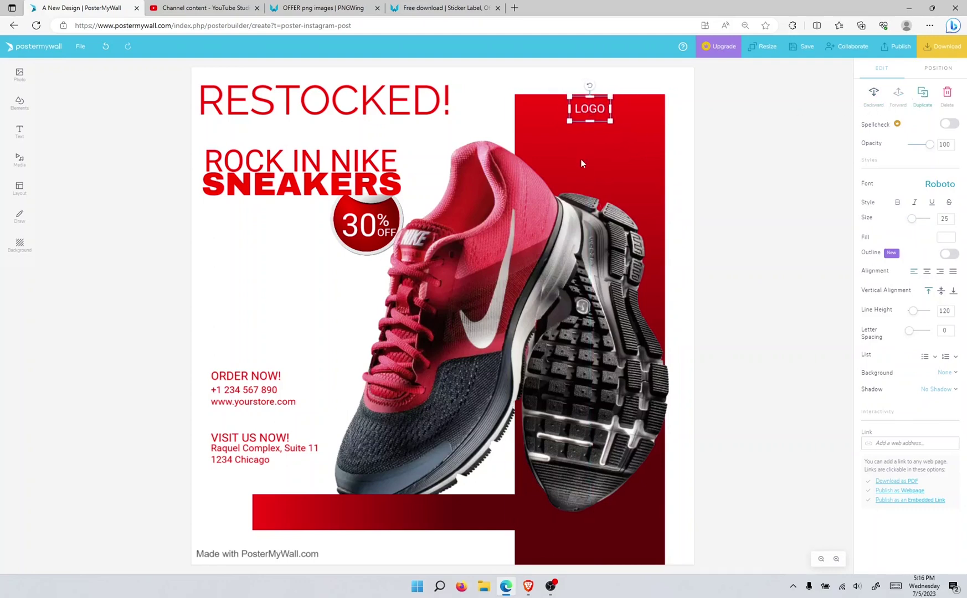
pyautogui.moveTo(597, 116); pyautogui.dragTo(583, 138)
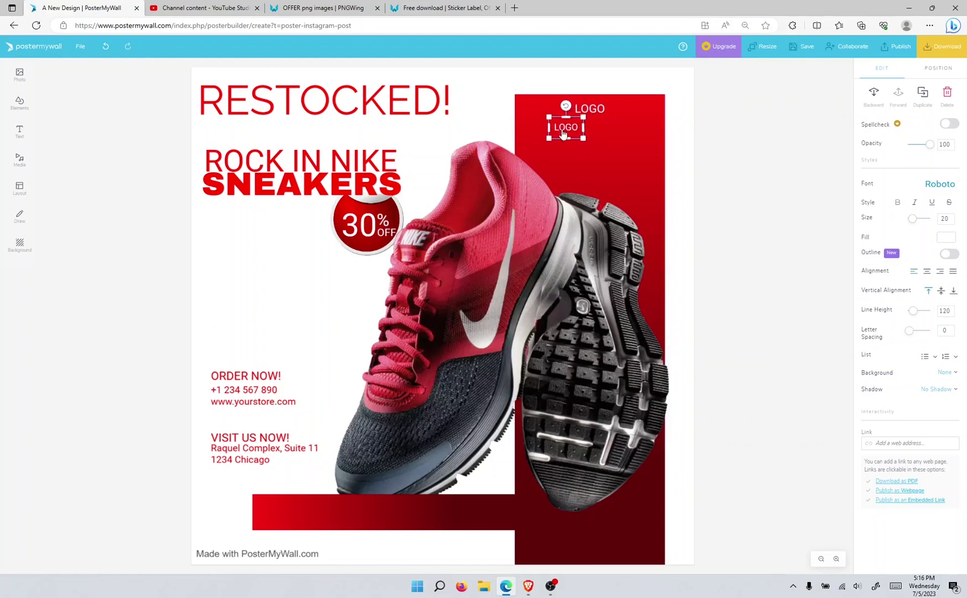
pyautogui.doubleClick(562, 134)
pyautogui.write('STORE NAME')
pyautogui.click(624, 156)
pyautogui.click(583, 131)
pyautogui.moveTo(587, 132); pyautogui.dragTo(618, 129)
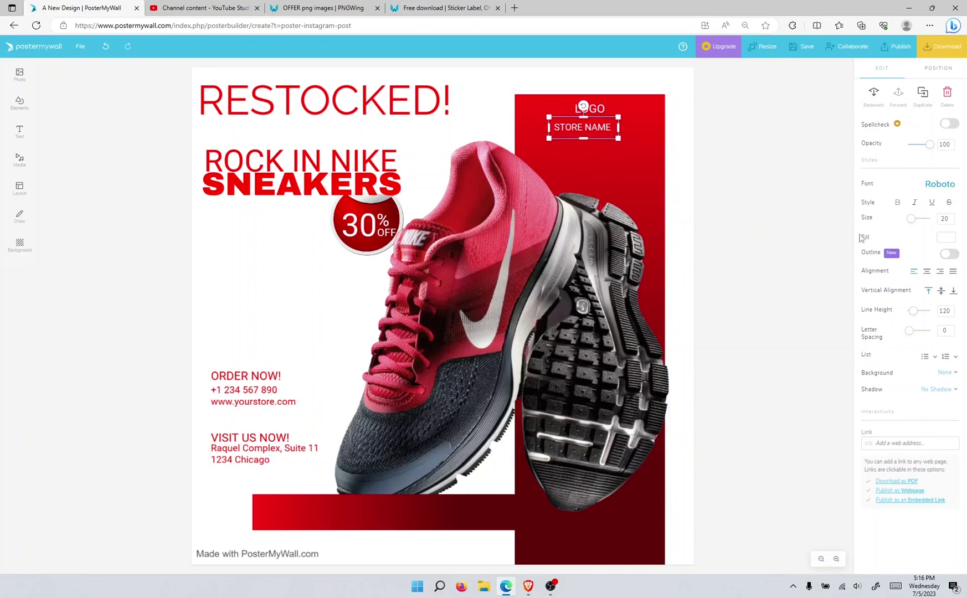
pyautogui.click(926, 272)
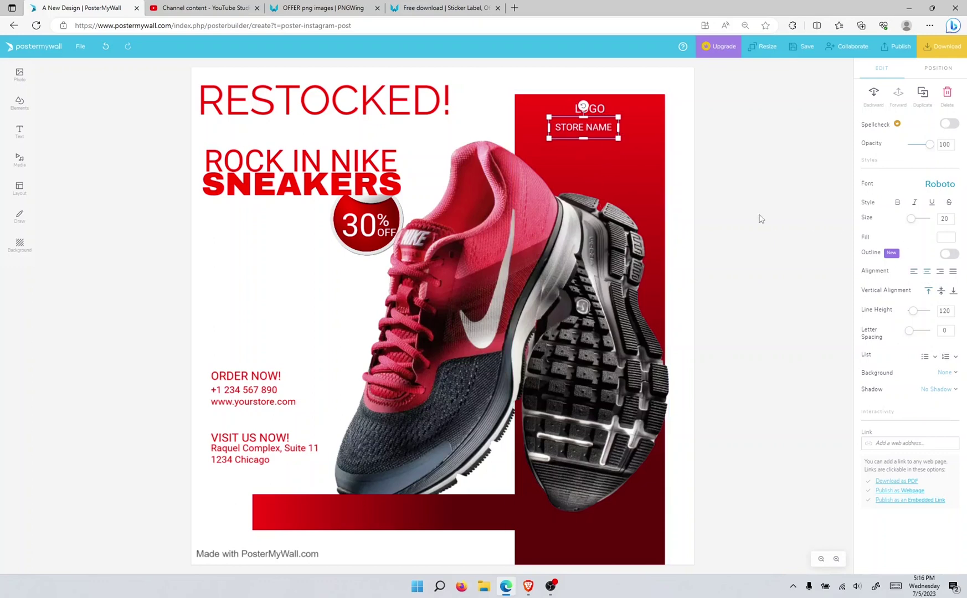
# Save the design, move "STORE NAME" up closer to "LOGO", and save again
pyautogui.click(803, 49)
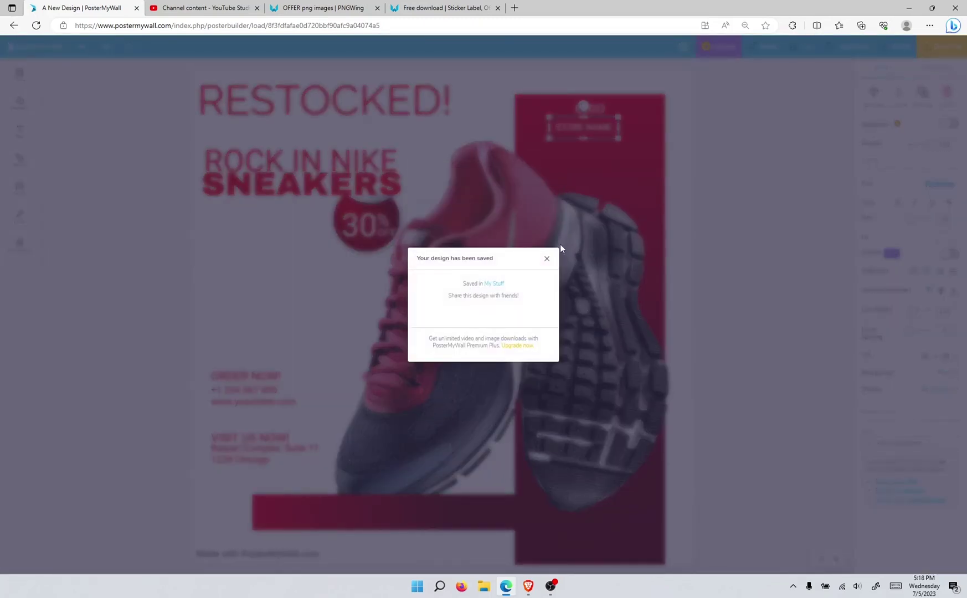
pyautogui.click(546, 259)
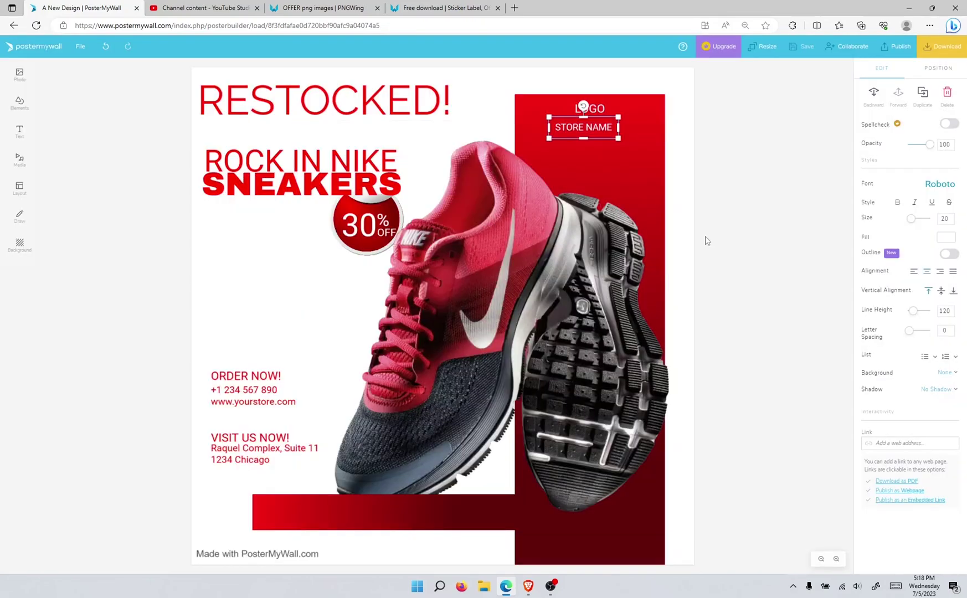
pyautogui.click(706, 241)
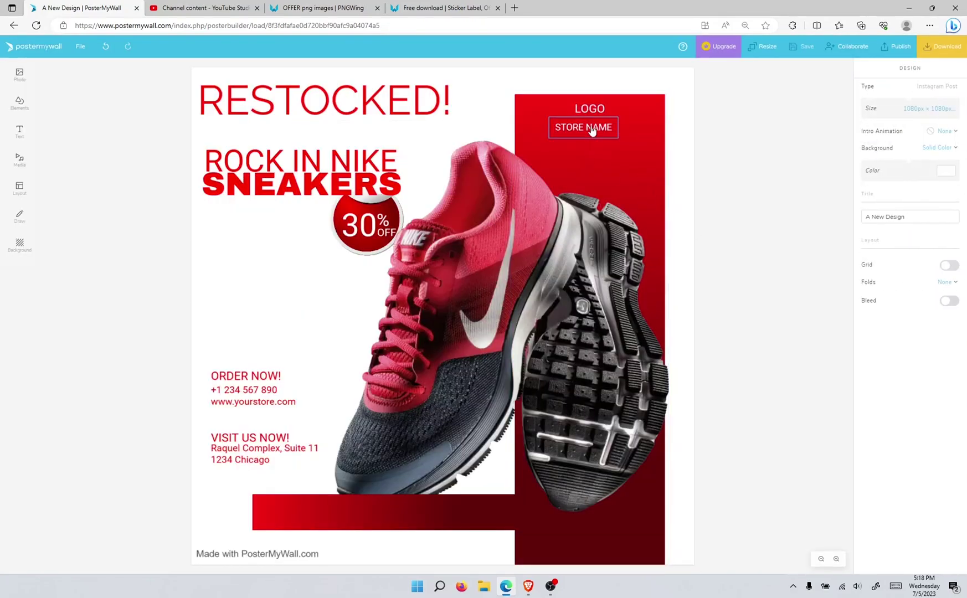
pyautogui.moveTo(592, 129); pyautogui.dragTo(594, 124)
pyautogui.click(807, 97)
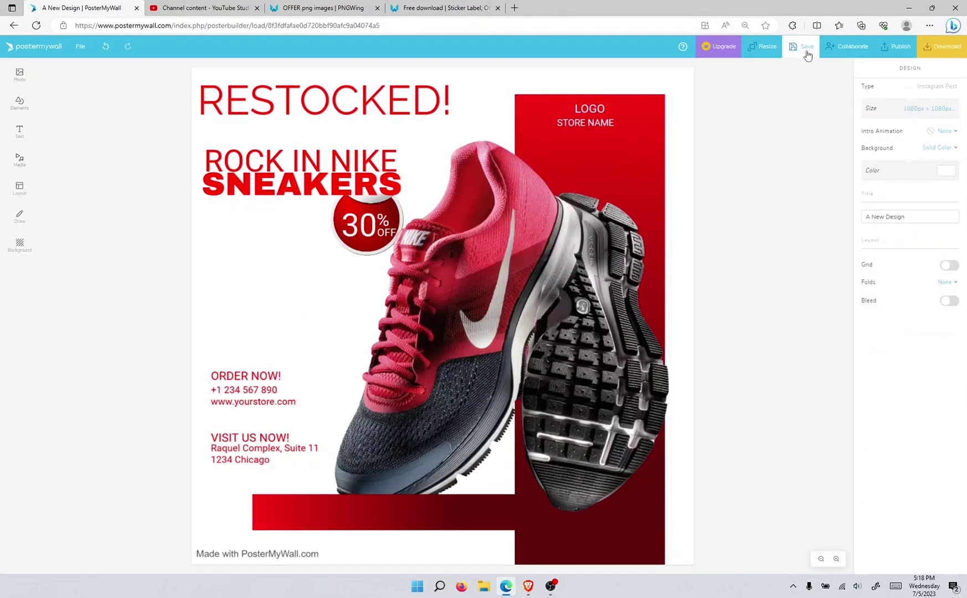
pyautogui.click(806, 49)
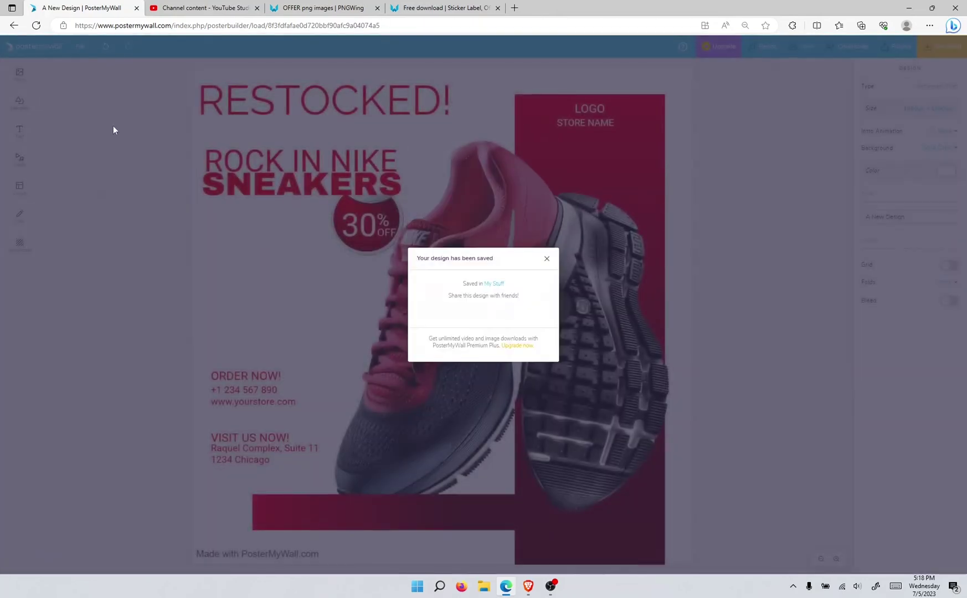
# Open the template submission form for the design and enter "sneakers for sale" as its name
pyautogui.click(81, 46)
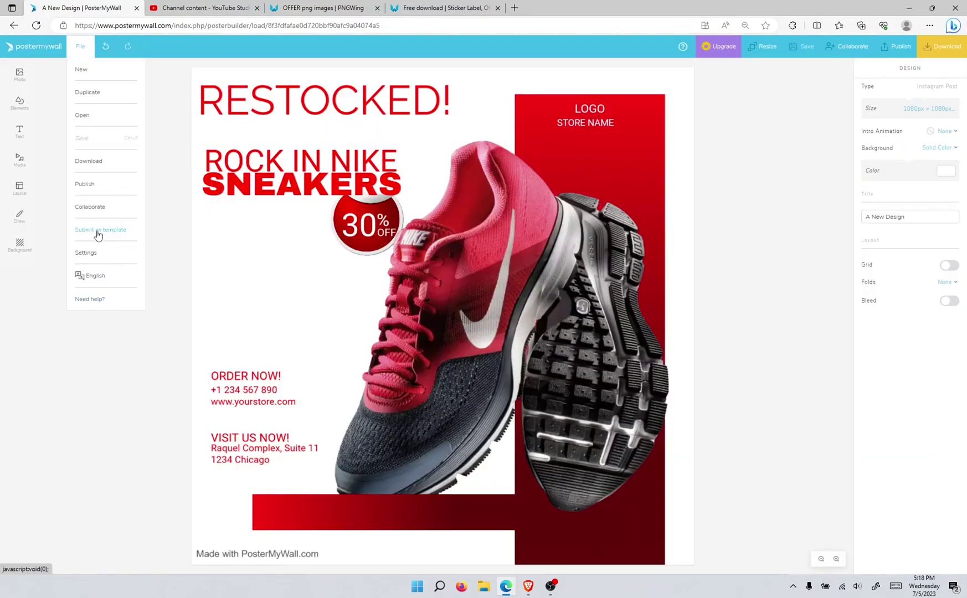
pyautogui.click(98, 231)
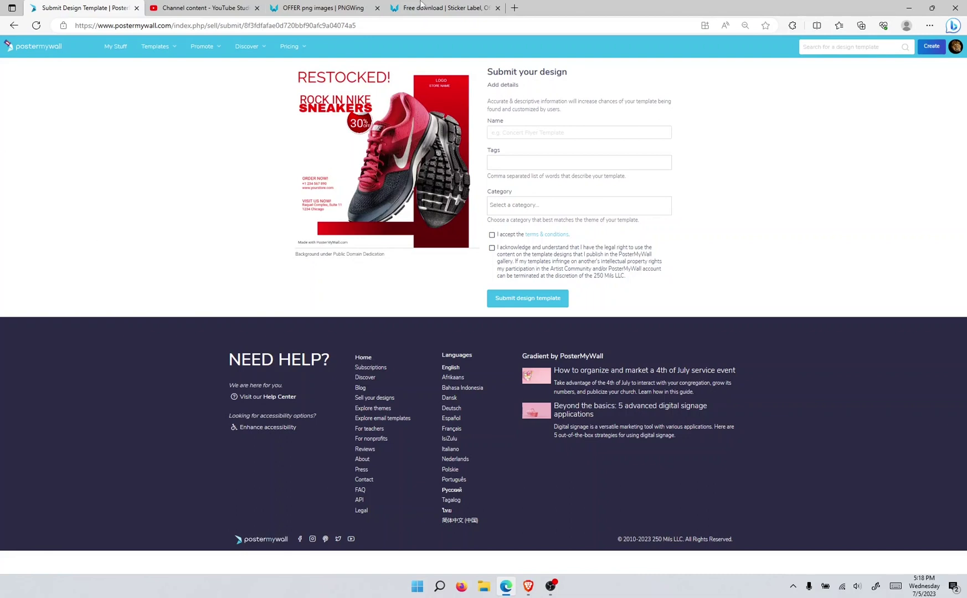
pyautogui.click(520, 129)
pyautogui.write('sneakers for sale')
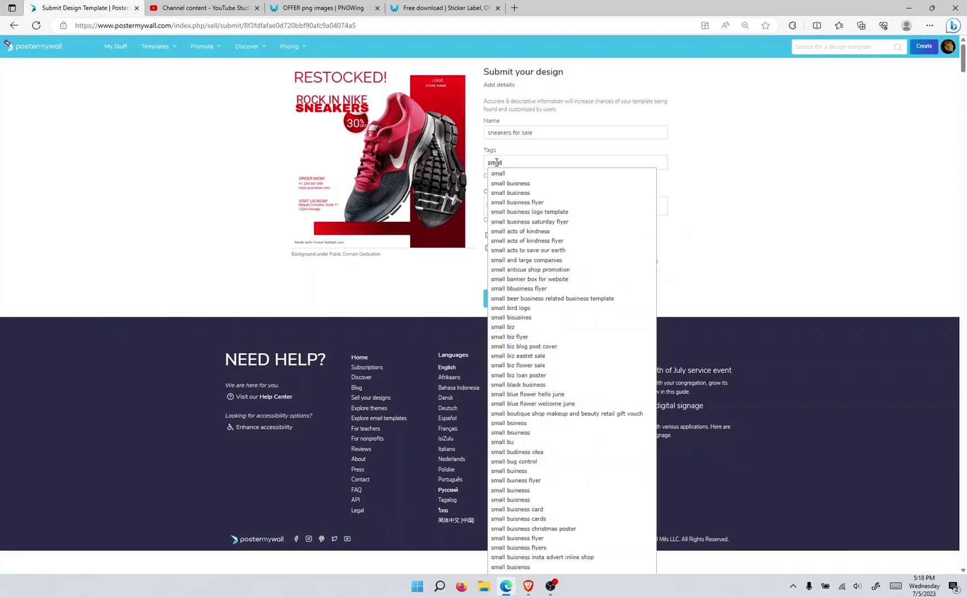
# Add the tags small business flyer, retail sale flyer, offer and sale advert flyer, offer 50% discount sale and discount sale
pyautogui.click(537, 202)
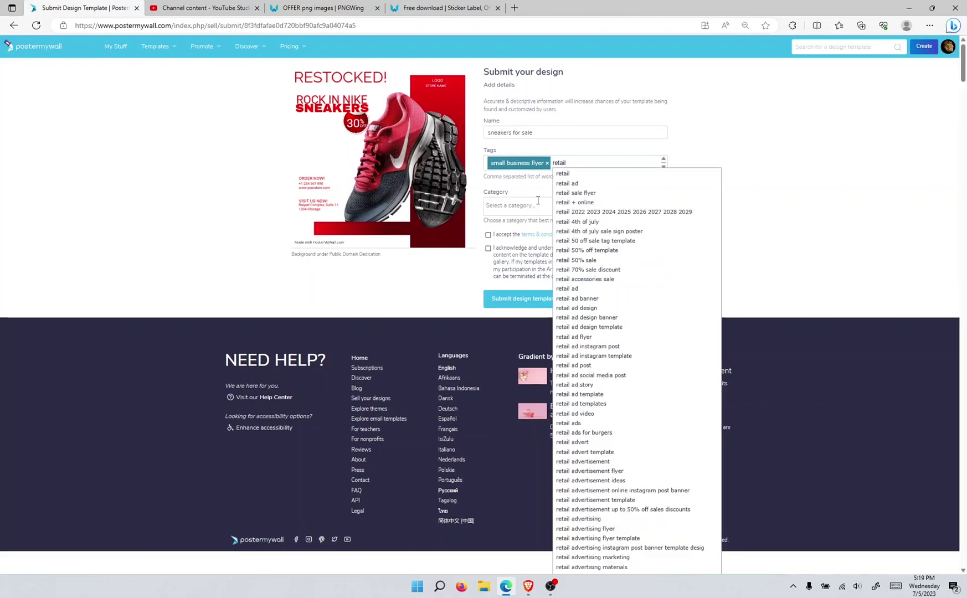
pyautogui.click(582, 192)
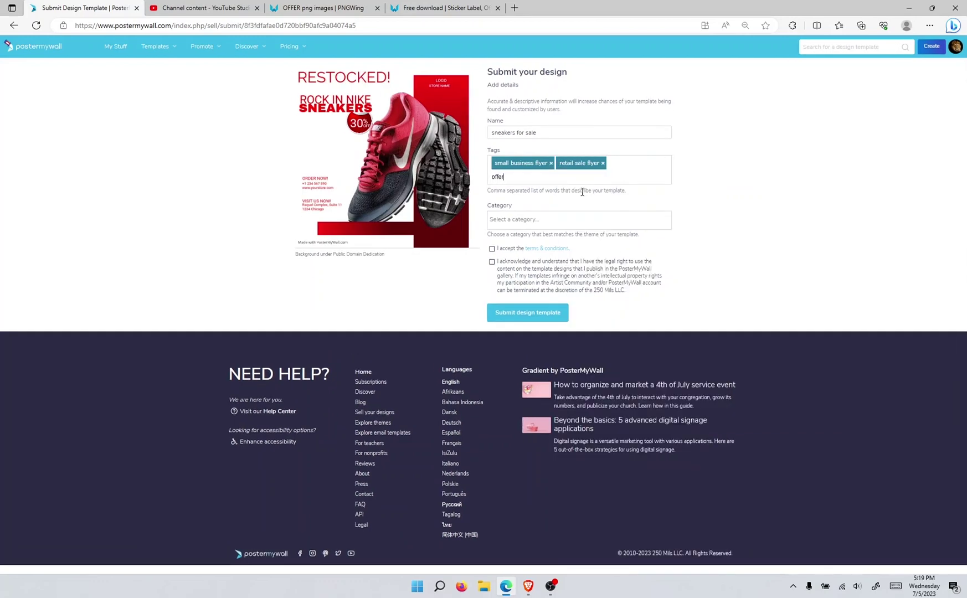
pyautogui.click(582, 198)
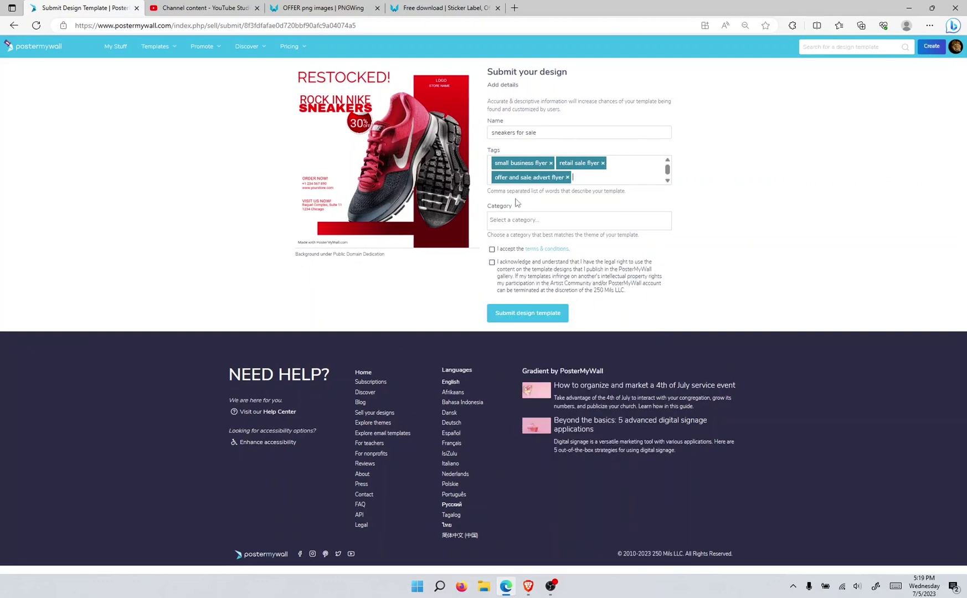
pyautogui.write('offer')
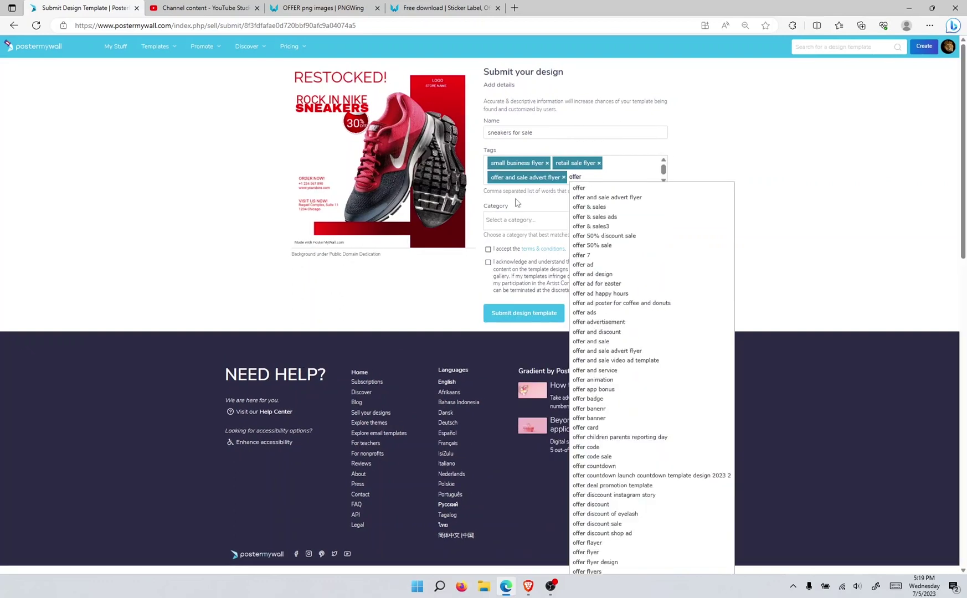
pyautogui.click(608, 236)
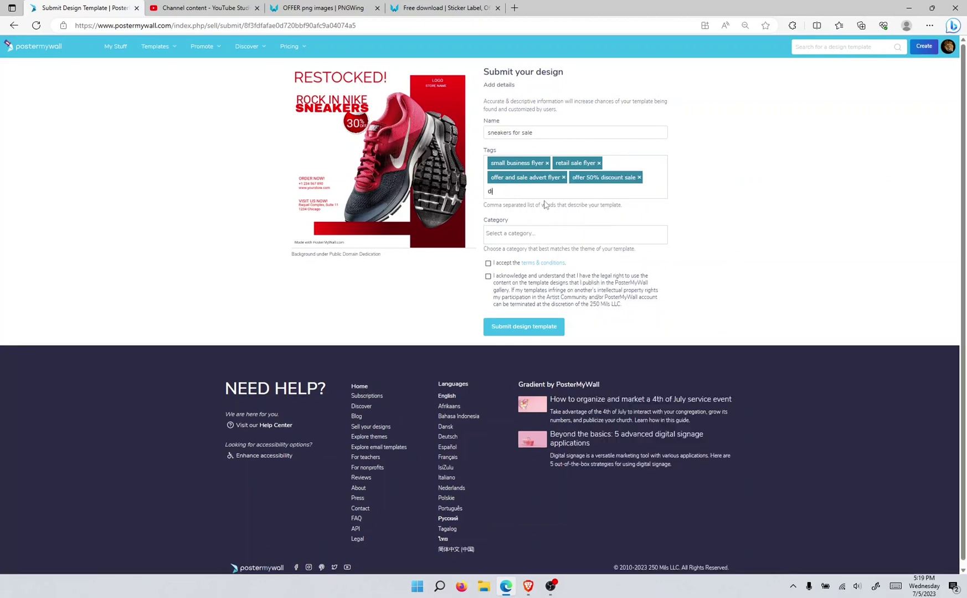
pyautogui.write('discount sale')
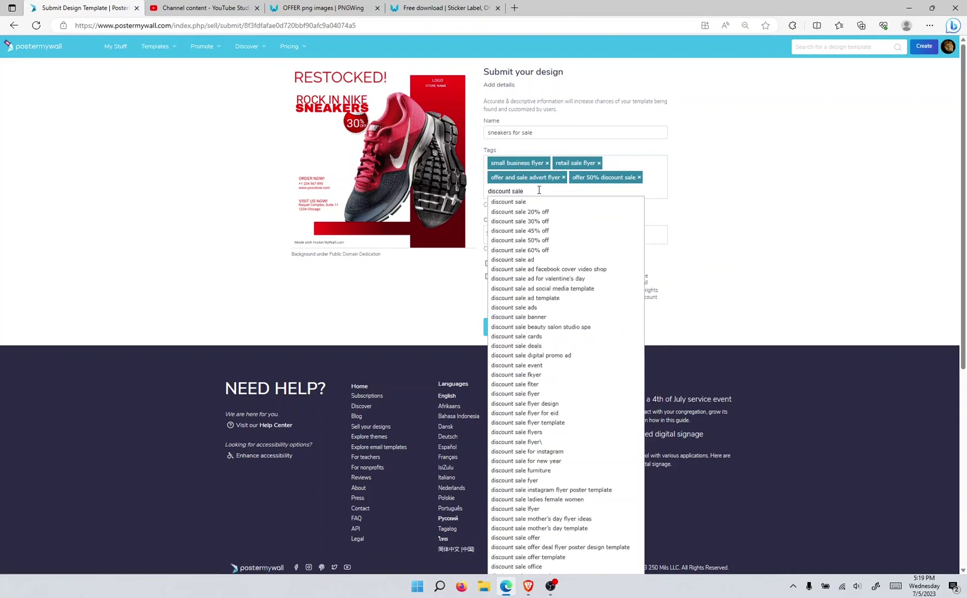
pyautogui.press('Return')
# Set the category to Small Business Flyers, accept the terms and the content rights statement, and submit the template
pyautogui.click(505, 234)
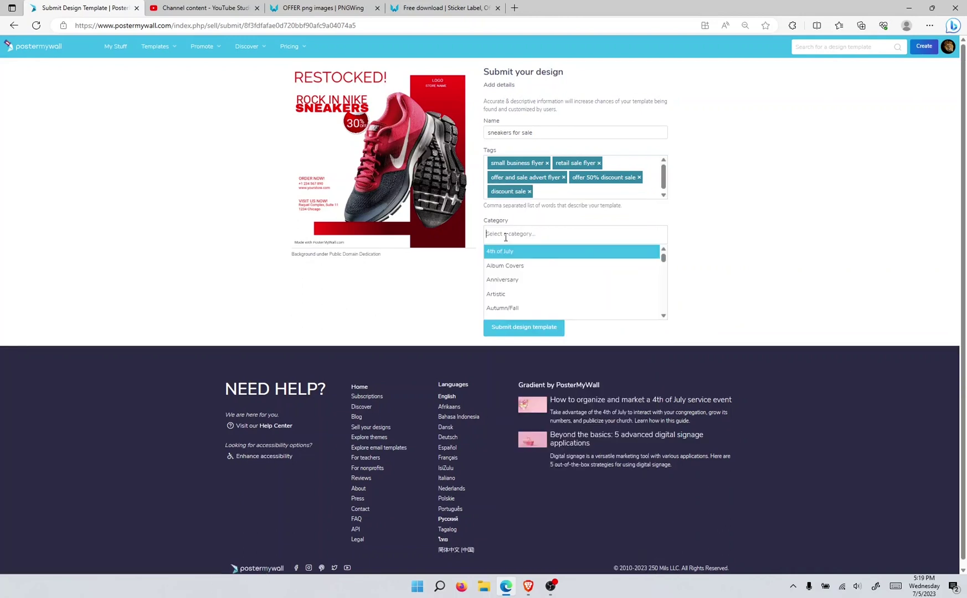
pyautogui.write('small business')
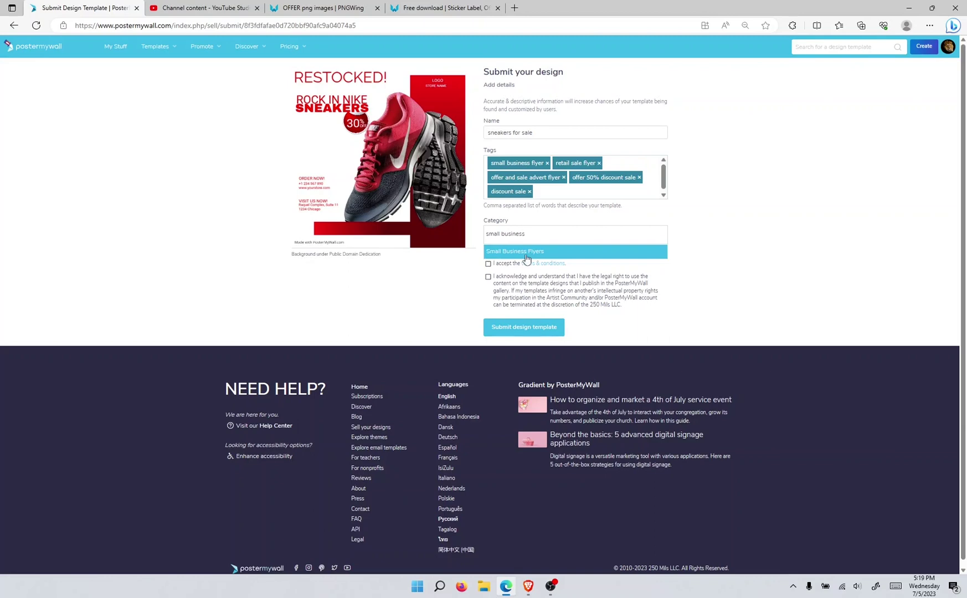
pyautogui.click(525, 253)
pyautogui.click(487, 263)
pyautogui.click(488, 277)
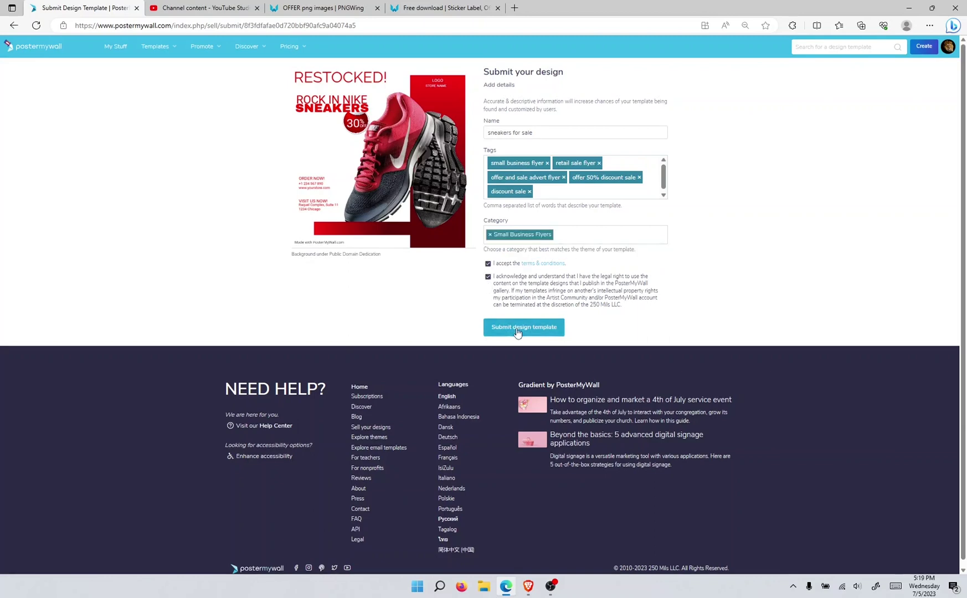
pyautogui.click(518, 328)
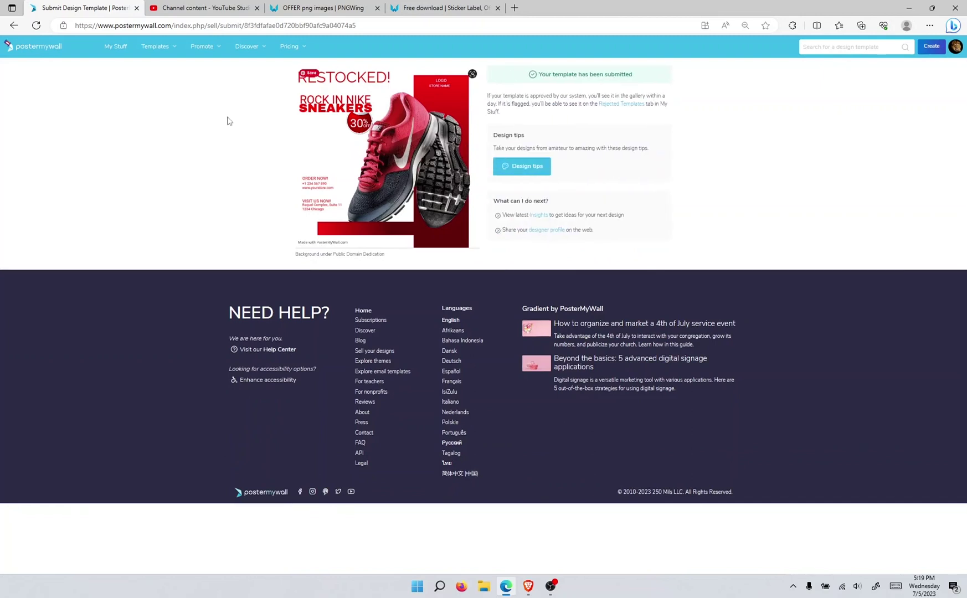
# Go to the saved designs and open the "sneakers for sale" design
pyautogui.click(117, 47)
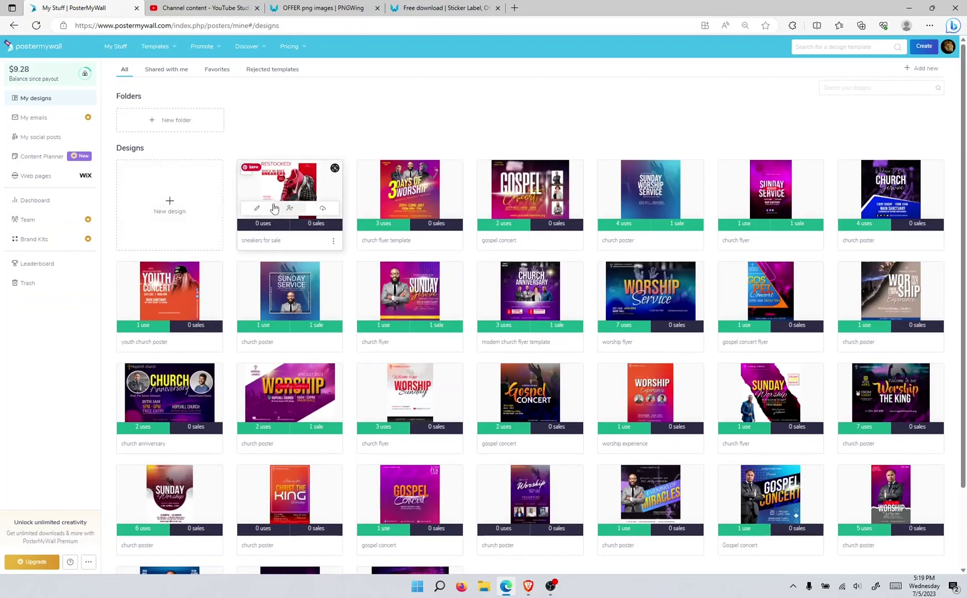
pyautogui.click(283, 182)
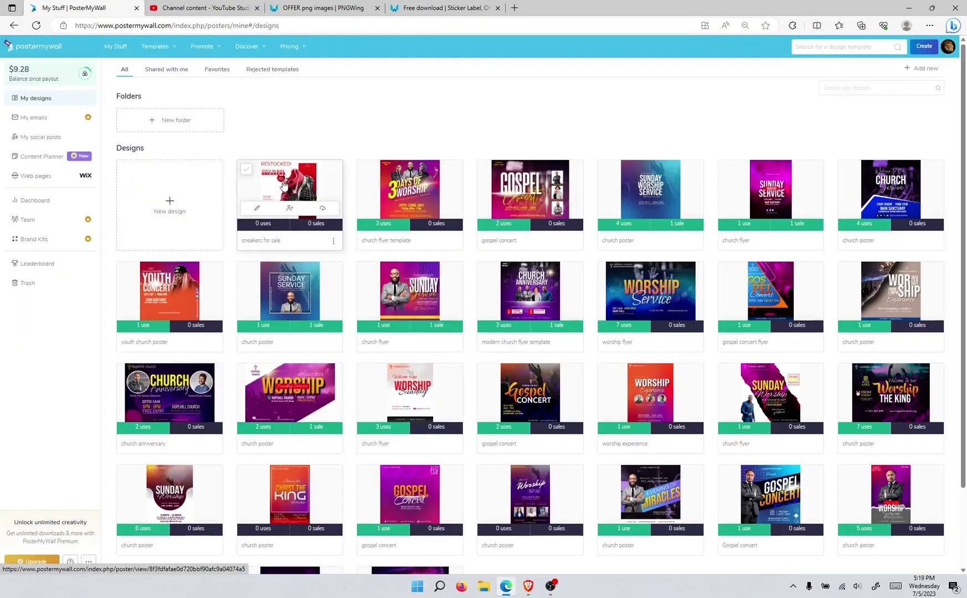
pyautogui.click(282, 186)
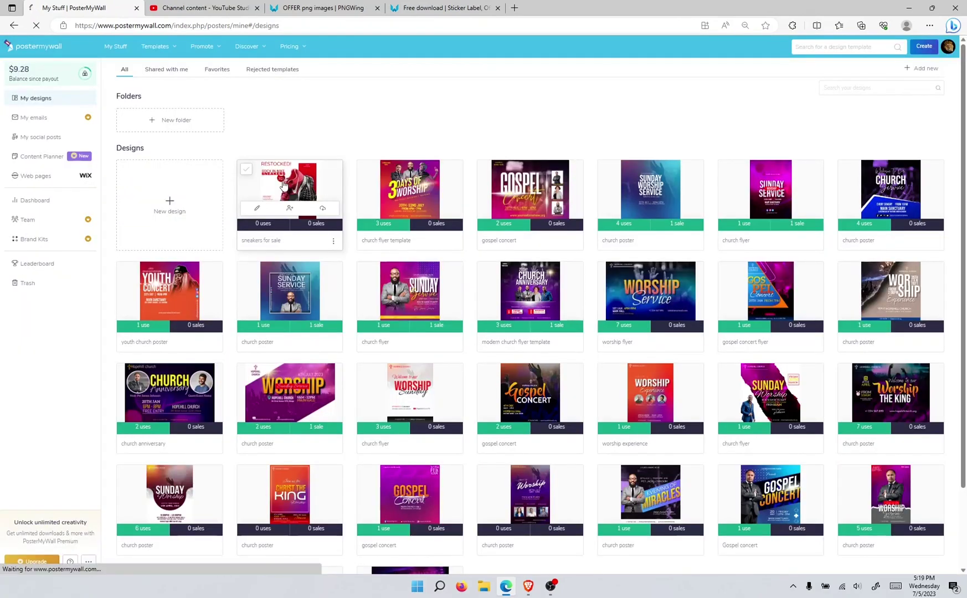